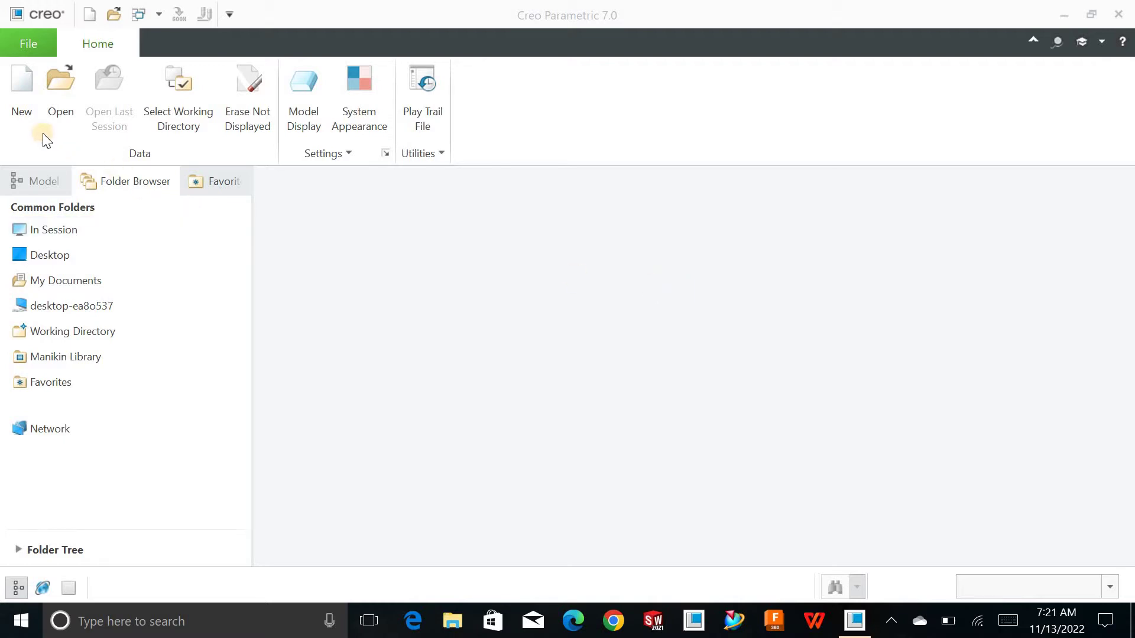
- Create a new NC assembly manufacturing file named mfg0003 from the mmns_mfg_nc_rel template instead of the default one
{"action": "left_click", "coordinate": [20, 86]}
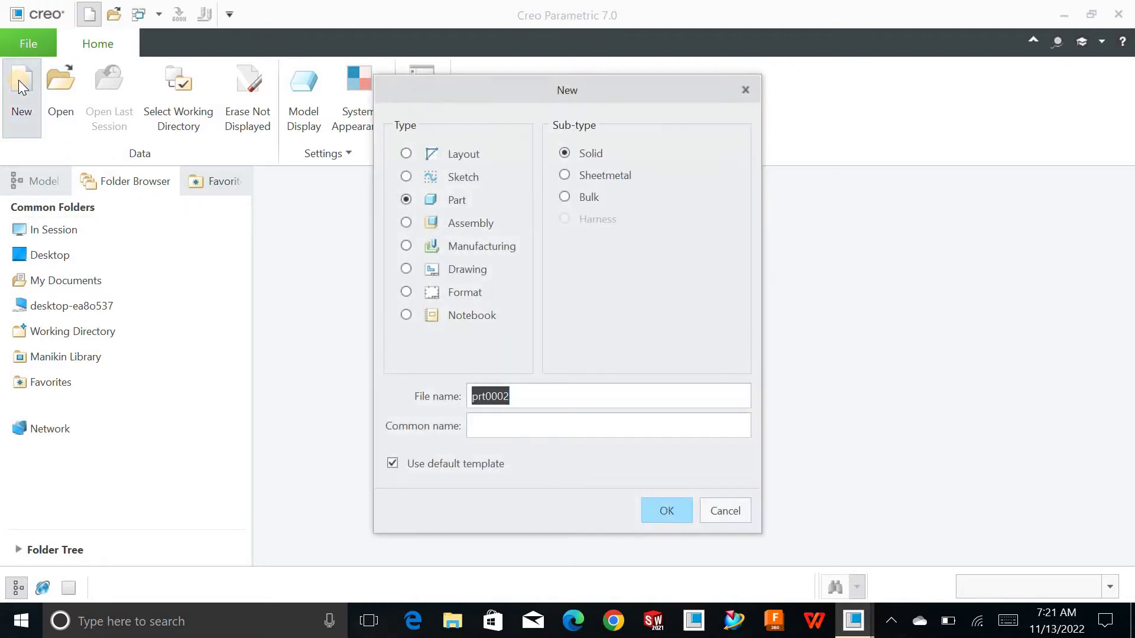
{"action": "left_click", "coordinate": [449, 245]}
{"action": "left_click", "coordinate": [593, 153]}
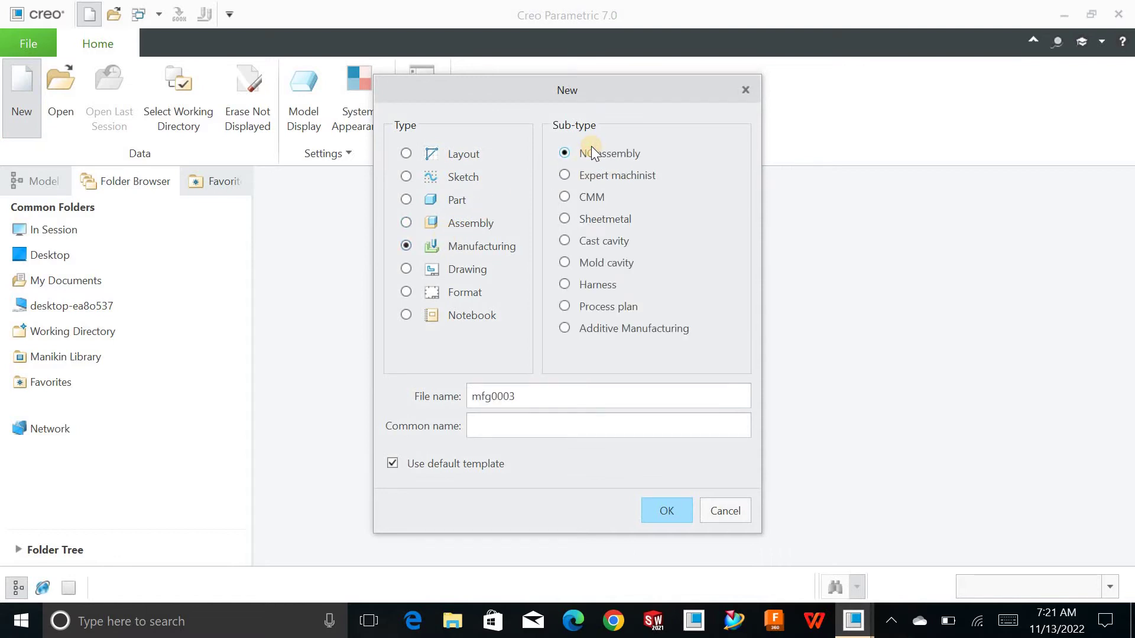
{"action": "double_click", "coordinate": [464, 395]}
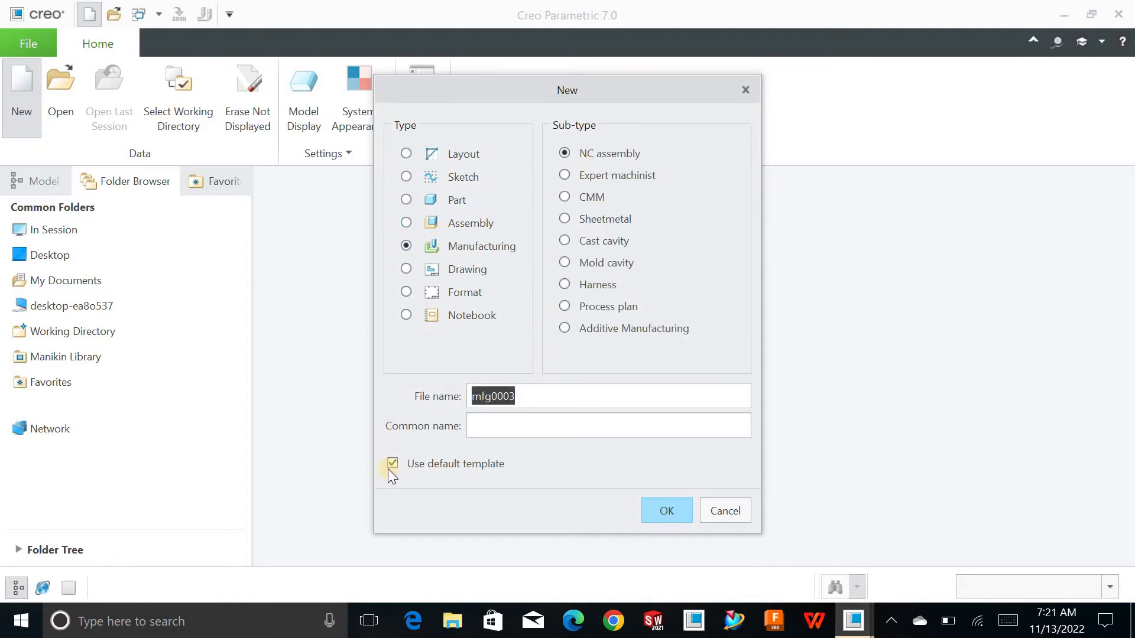
{"action": "left_click", "coordinate": [392, 465]}
{"action": "left_click", "coordinate": [666, 512]}
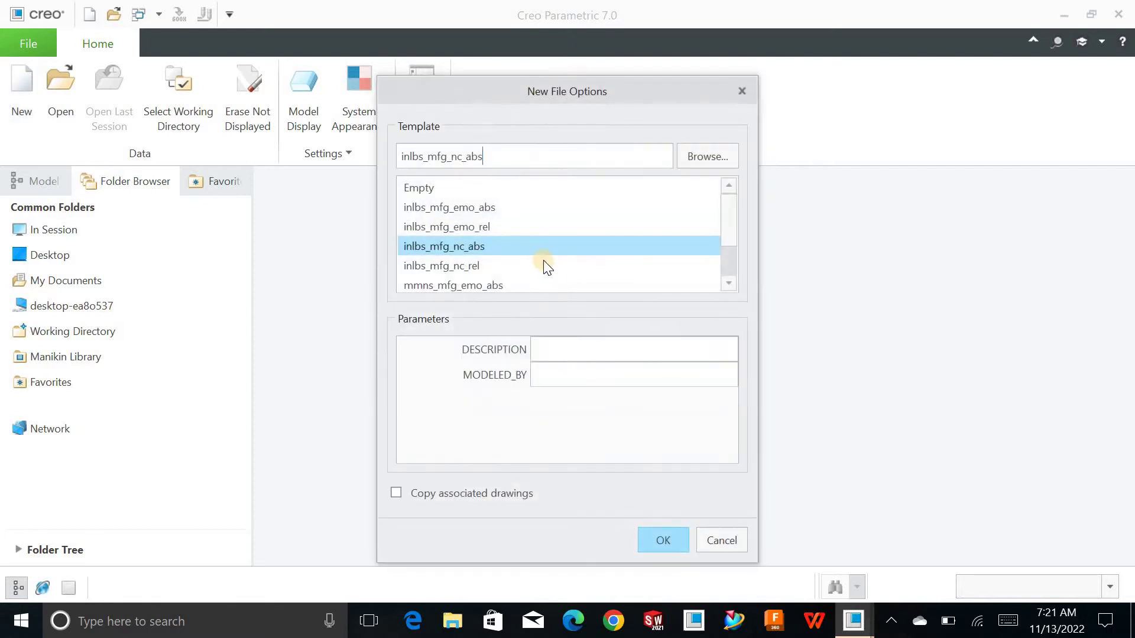
{"action": "scroll", "coordinate": [544, 266], "scroll_direction": "down", "scroll_amount": 1}
{"action": "left_click", "coordinate": [461, 284]}
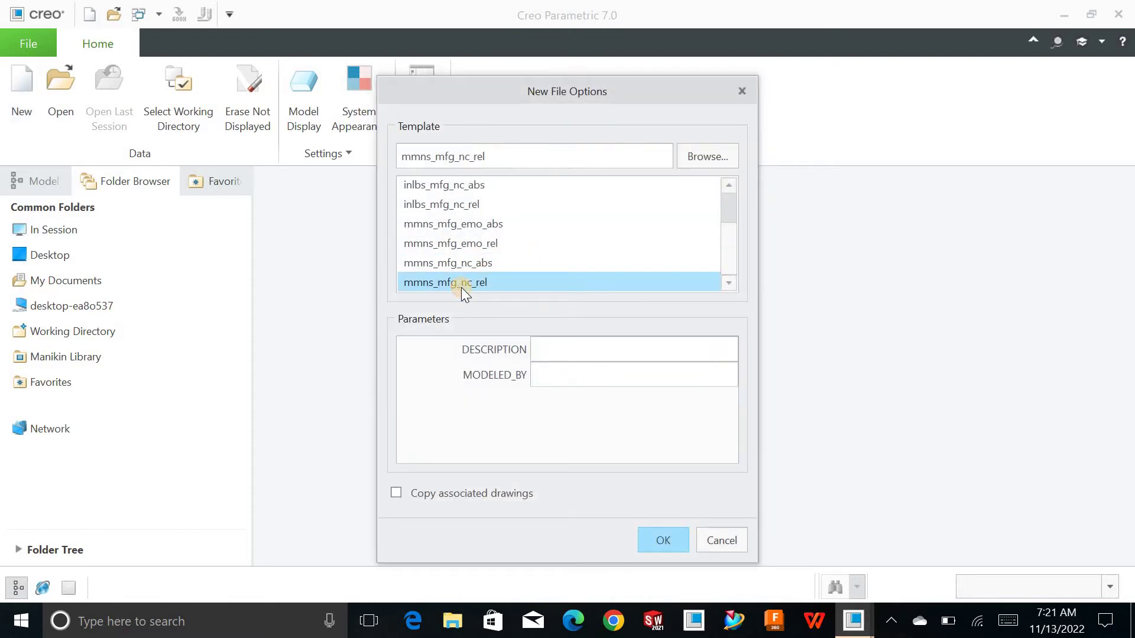
{"action": "left_click", "coordinate": [684, 547]}
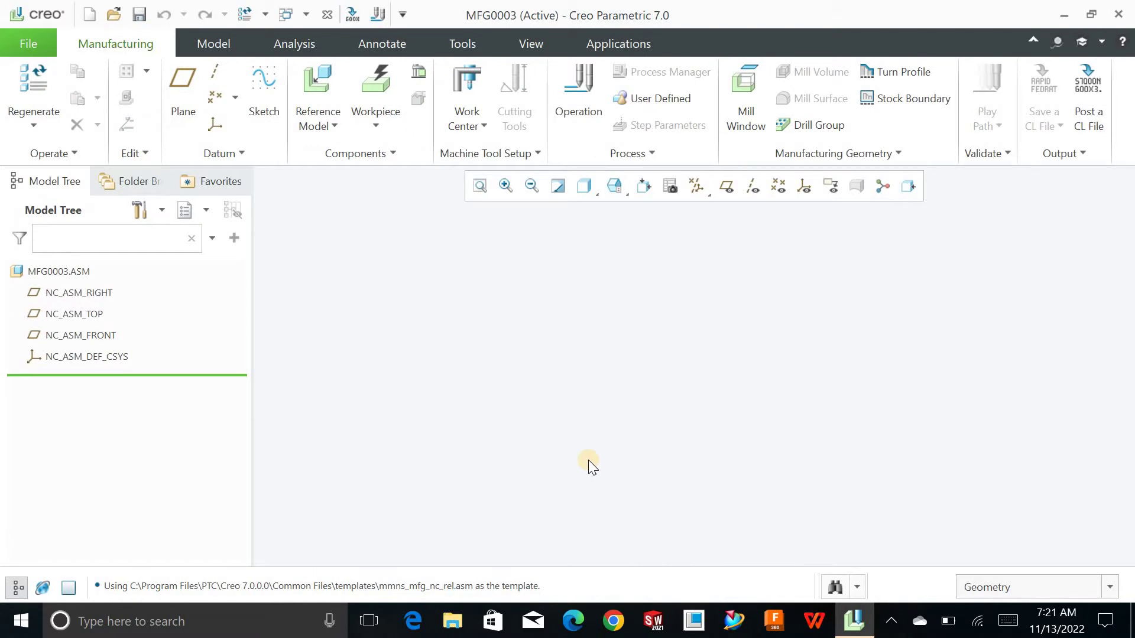
- Insert prt0001.prt as the reference model with a Default constraint and accept the assembly's absolute accuracy setting
{"action": "left_click", "coordinate": [324, 93]}
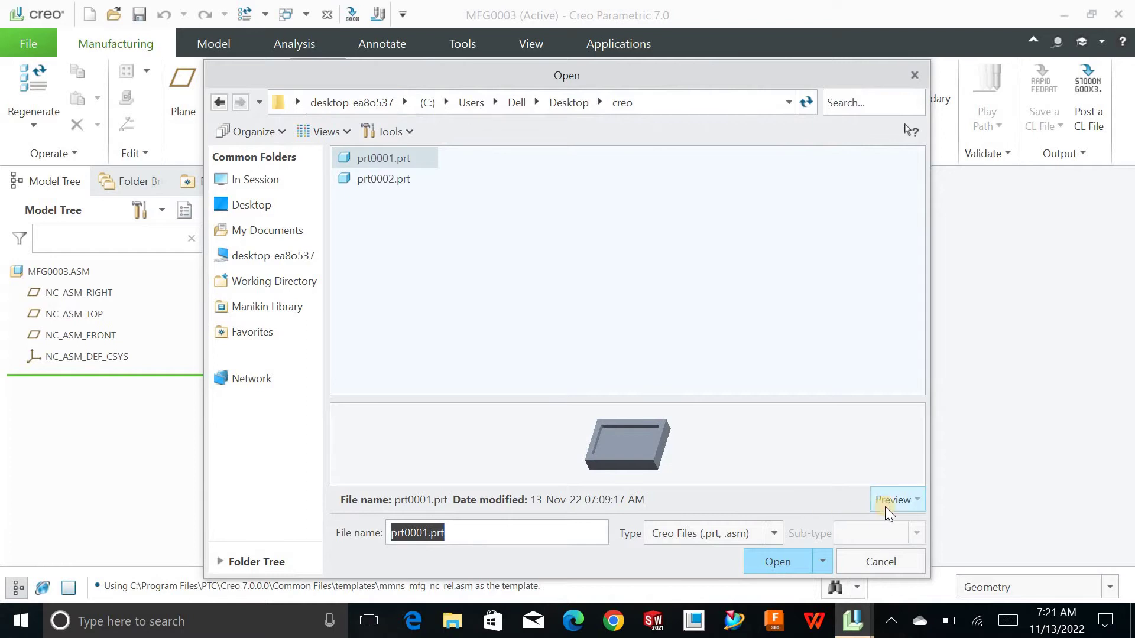
{"action": "left_click", "coordinate": [784, 558]}
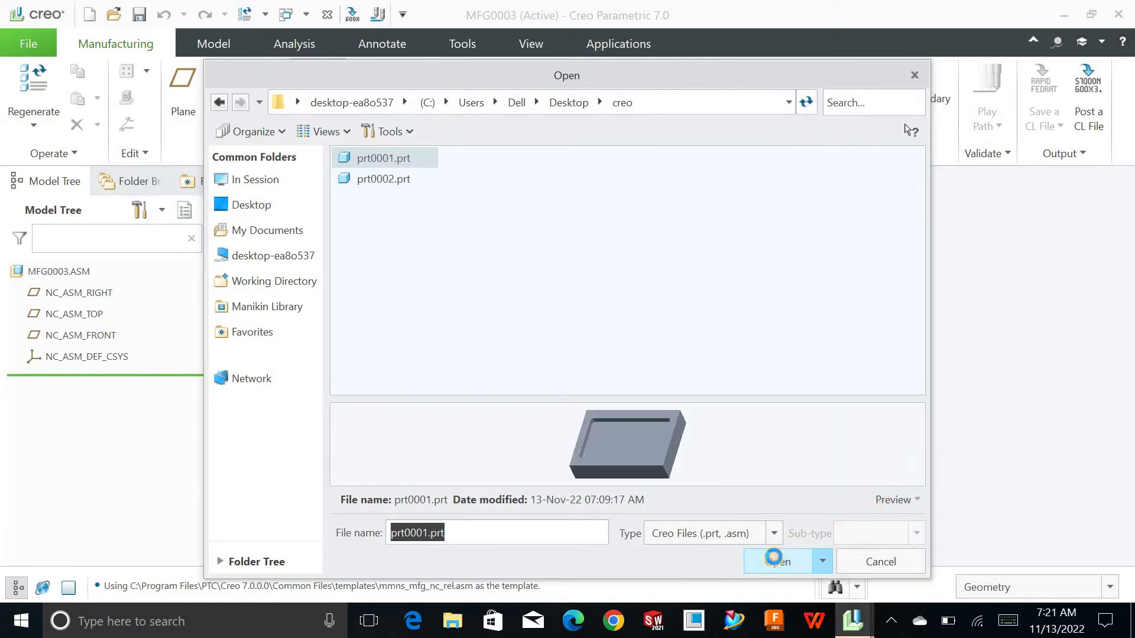
{"action": "right_click", "coordinate": [445, 232]}
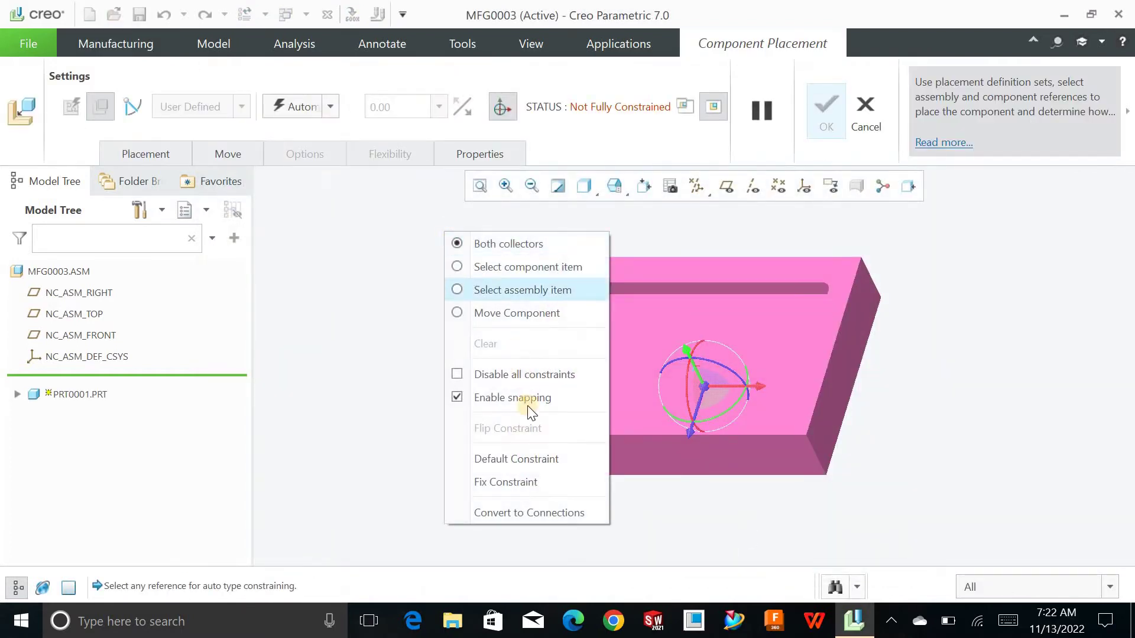
{"action": "left_click", "coordinate": [533, 452]}
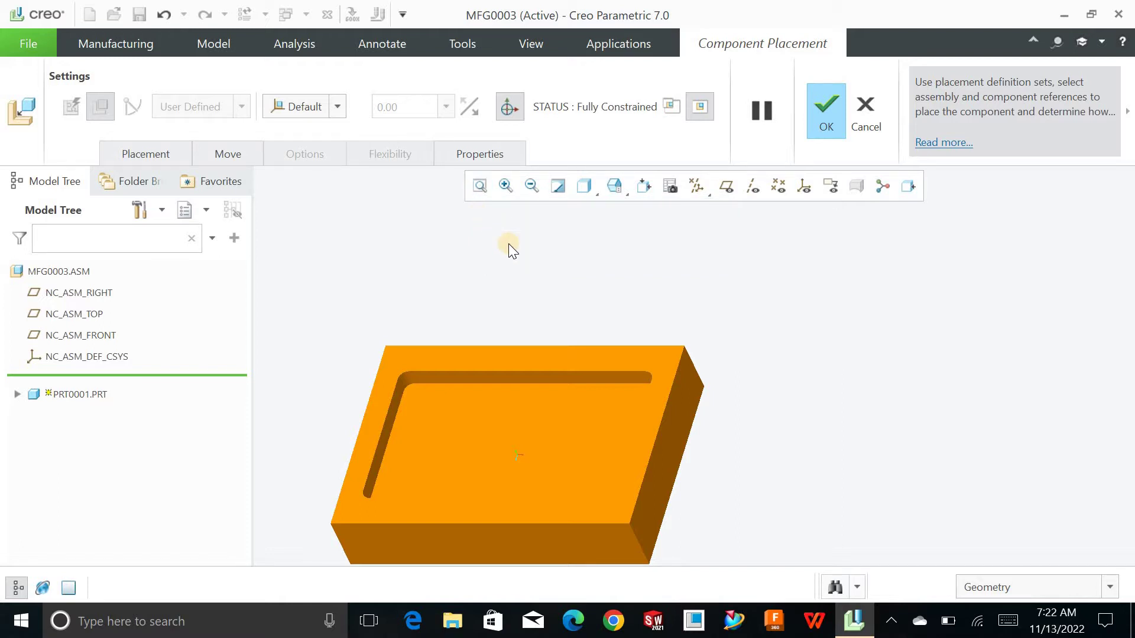
{"action": "middle_click", "coordinate": [508, 244]}
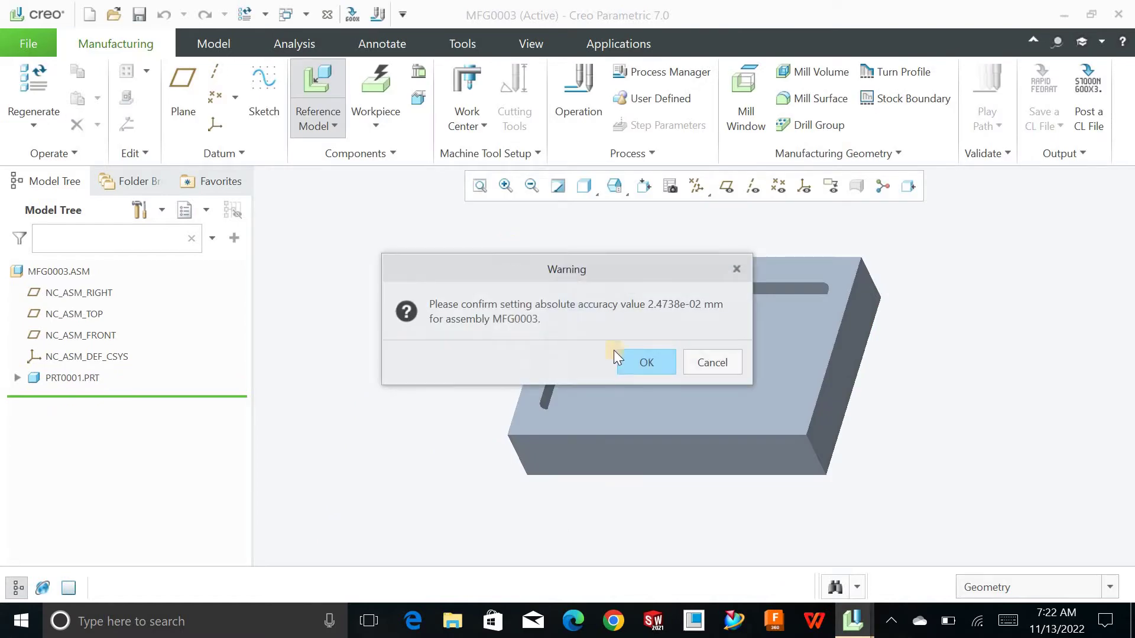
{"action": "left_click", "coordinate": [622, 356]}
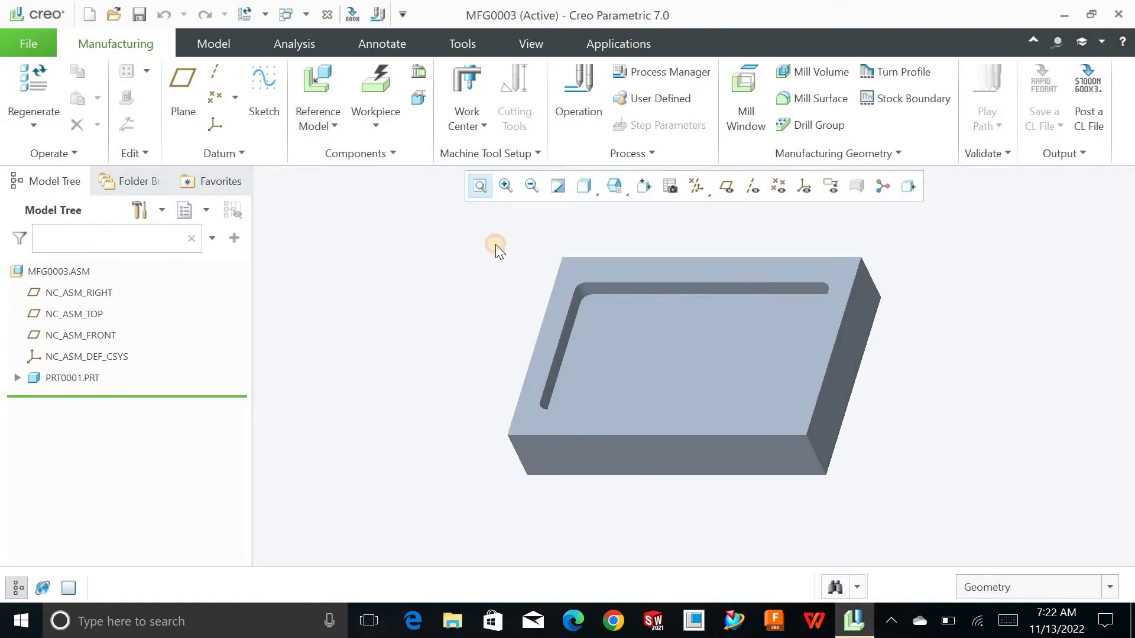
- Examine the reference model's pocket, top face and outer corners from several angles
{"action": "mouse_move", "coordinate": [496, 244]}
{"action": "middle_mouse_down"}
{"action": "mouse_move", "coordinate": [519, 225]}
{"action": "mouse_move", "coordinate": [496, 228]}
{"action": "mouse_move", "coordinate": [477, 192]}
{"action": "mouse_move", "coordinate": [514, 251]}
{"action": "mouse_move", "coordinate": [483, 248]}
{"action": "mouse_move", "coordinate": [508, 256]}
{"action": "mouse_move", "coordinate": [480, 180]}
{"action": "mouse_move", "coordinate": [498, 260]}
{"action": "mouse_move", "coordinate": [496, 243]}
{"action": "middle_mouse_up"}
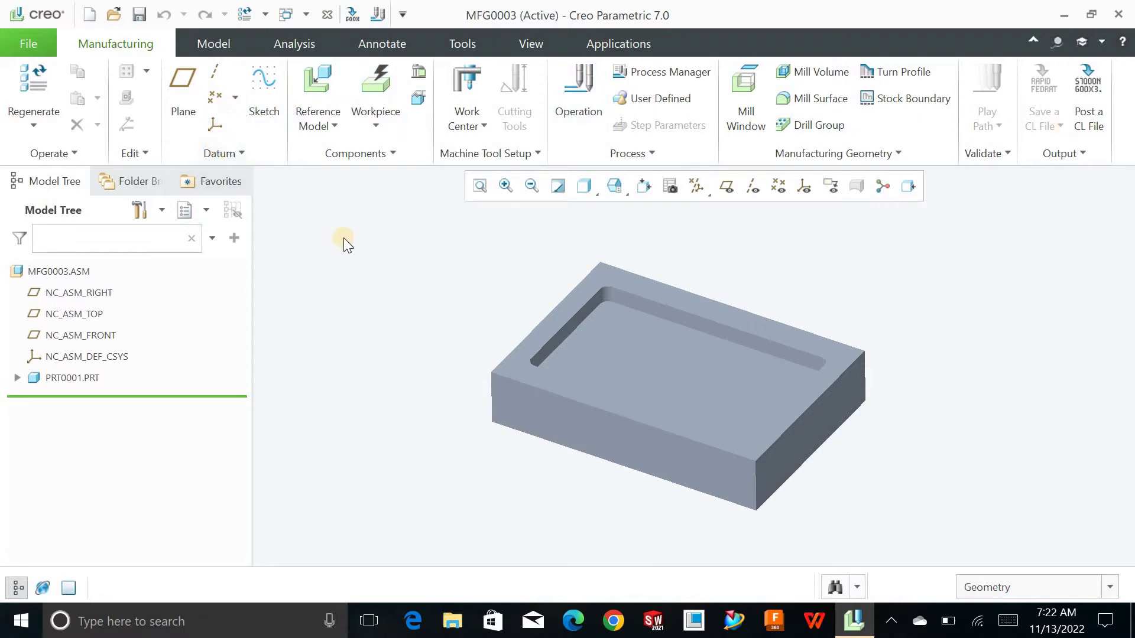
{"action": "mouse_move", "coordinate": [481, 187]}
{"action": "middle_mouse_down"}
{"action": "mouse_move", "coordinate": [476, 253]}
{"action": "mouse_move", "coordinate": [477, 197]}
{"action": "middle_mouse_up"}
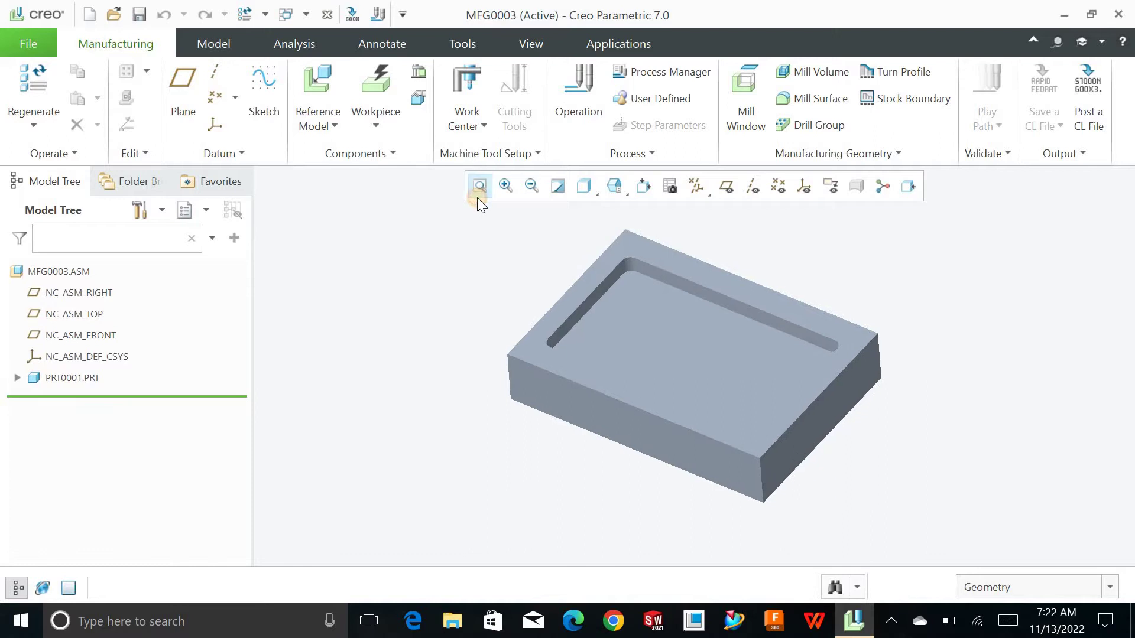
{"action": "middle_click_drag", "start_coordinate": [477, 243], "coordinate": [483, 195]}
{"action": "left_click", "coordinate": [480, 186]}
{"action": "middle_click_drag", "start_coordinate": [481, 241], "coordinate": [484, 192]}
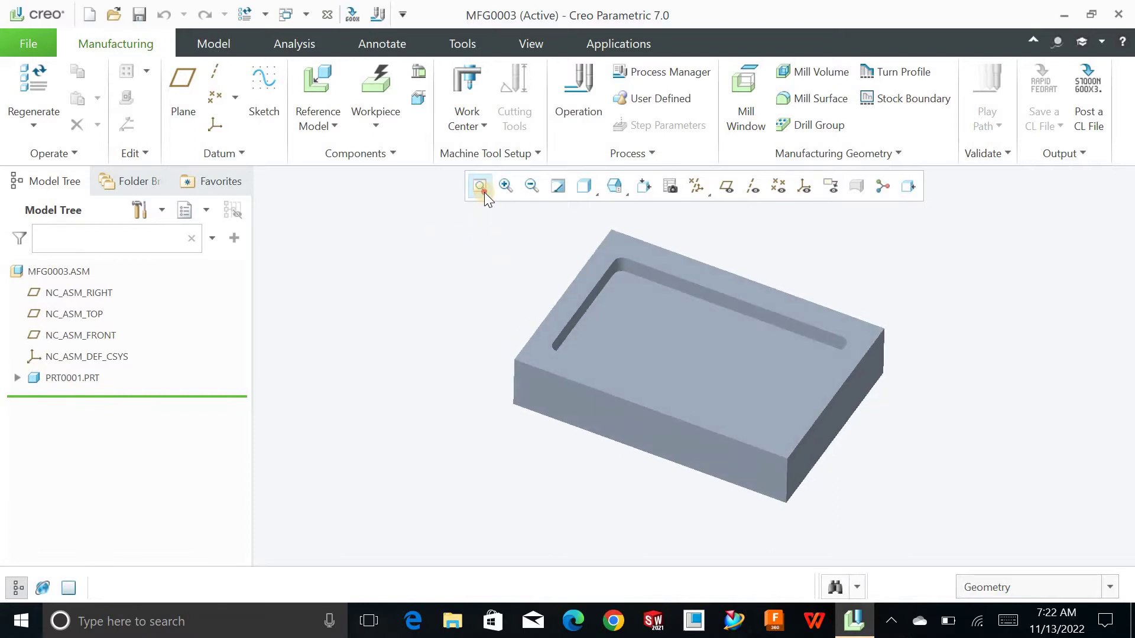
{"action": "left_click", "coordinate": [479, 186]}
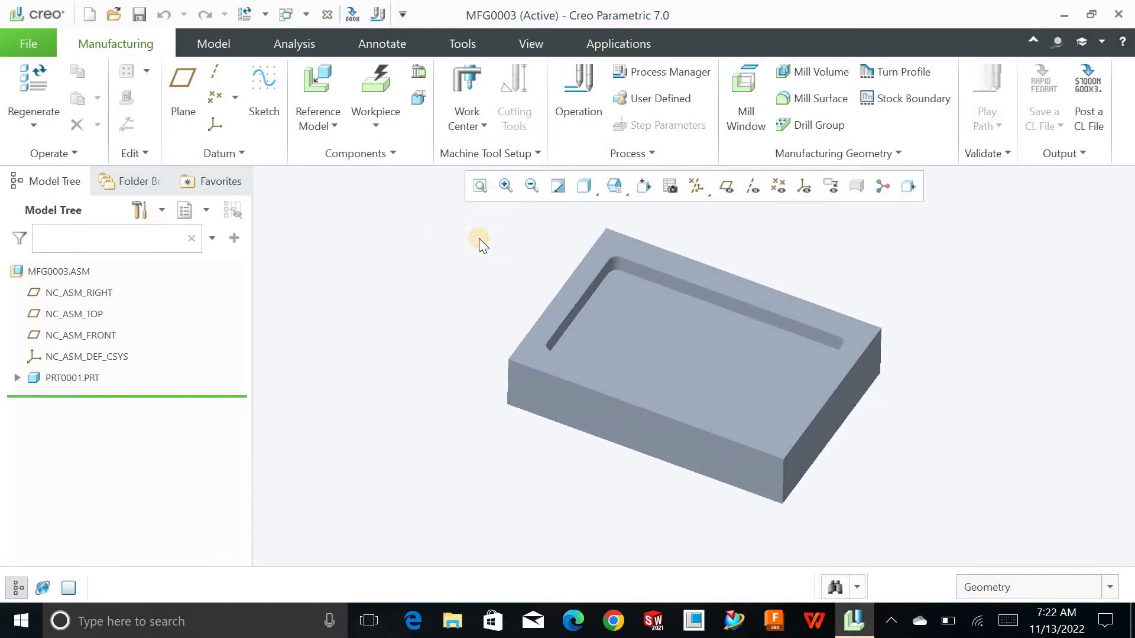
{"action": "middle_click_drag", "start_coordinate": [478, 239], "coordinate": [480, 191]}
{"action": "left_click", "coordinate": [480, 186]}
{"action": "middle_click_drag", "start_coordinate": [479, 254], "coordinate": [484, 196]}
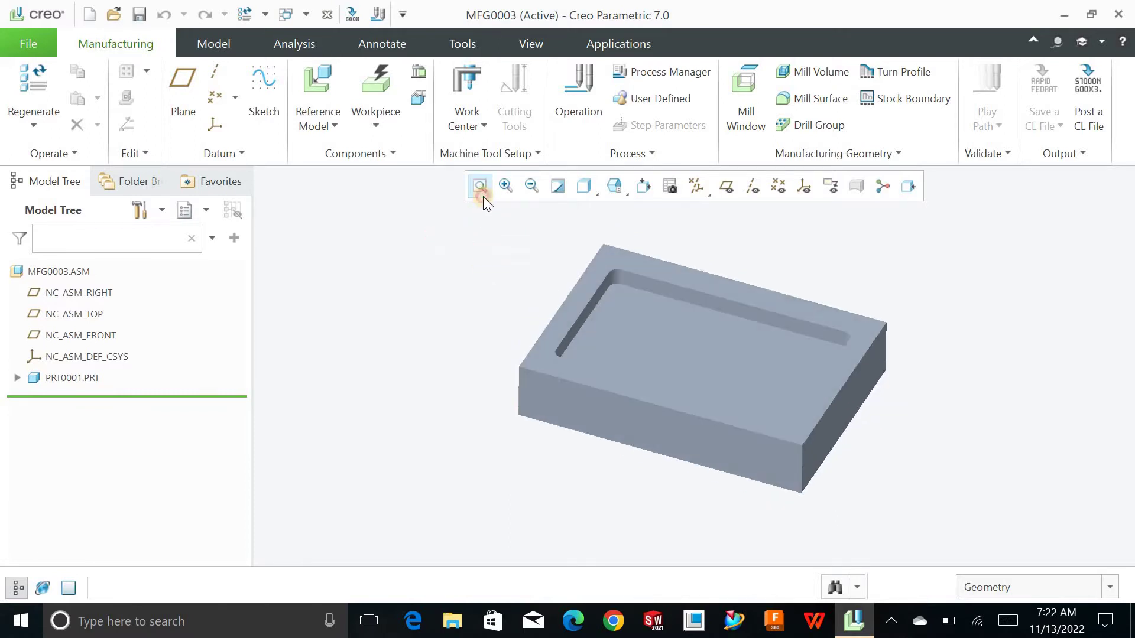
{"action": "left_click", "coordinate": [480, 187]}
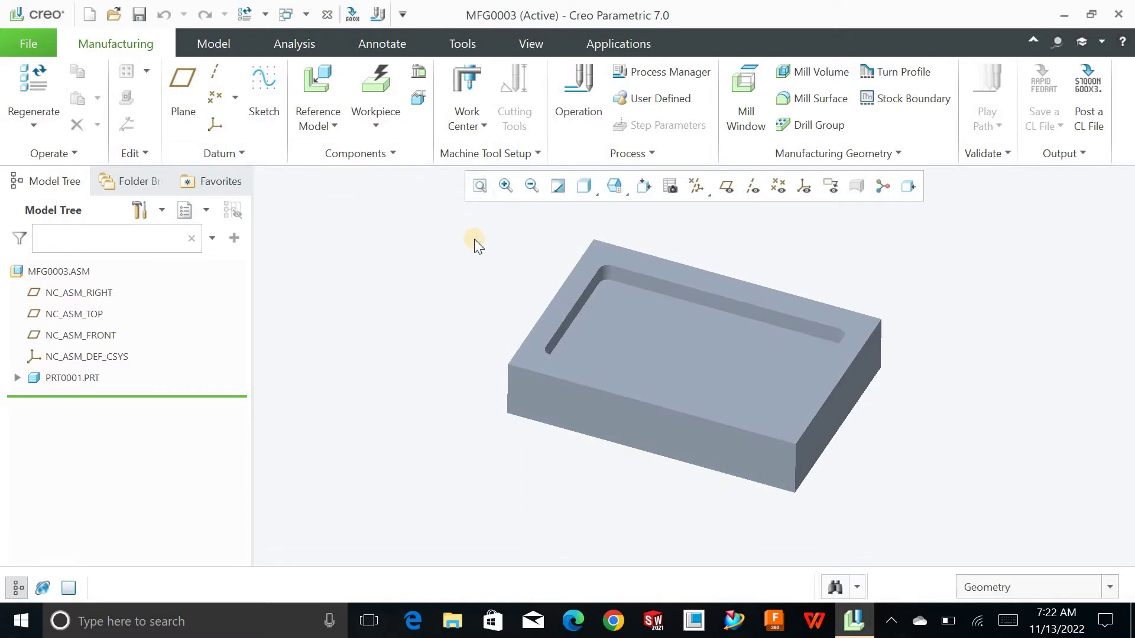
{"action": "middle_click_drag", "start_coordinate": [474, 238], "coordinate": [481, 195]}
{"action": "left_click", "coordinate": [480, 187]}
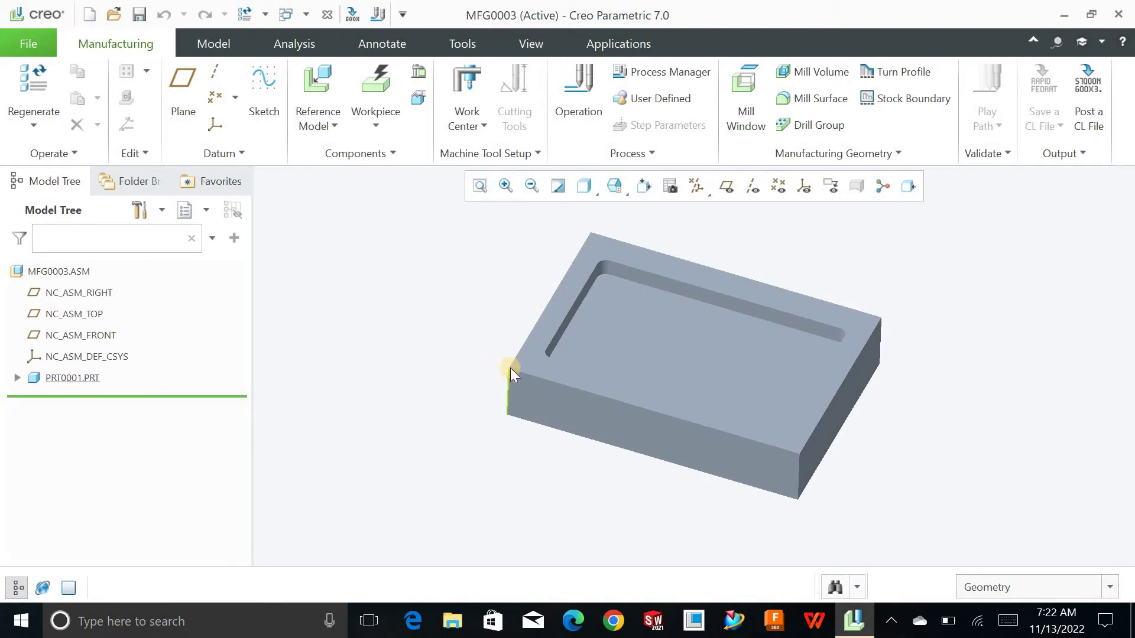
{"action": "left_click", "coordinate": [512, 416]}
{"action": "left_click", "coordinate": [642, 324]}
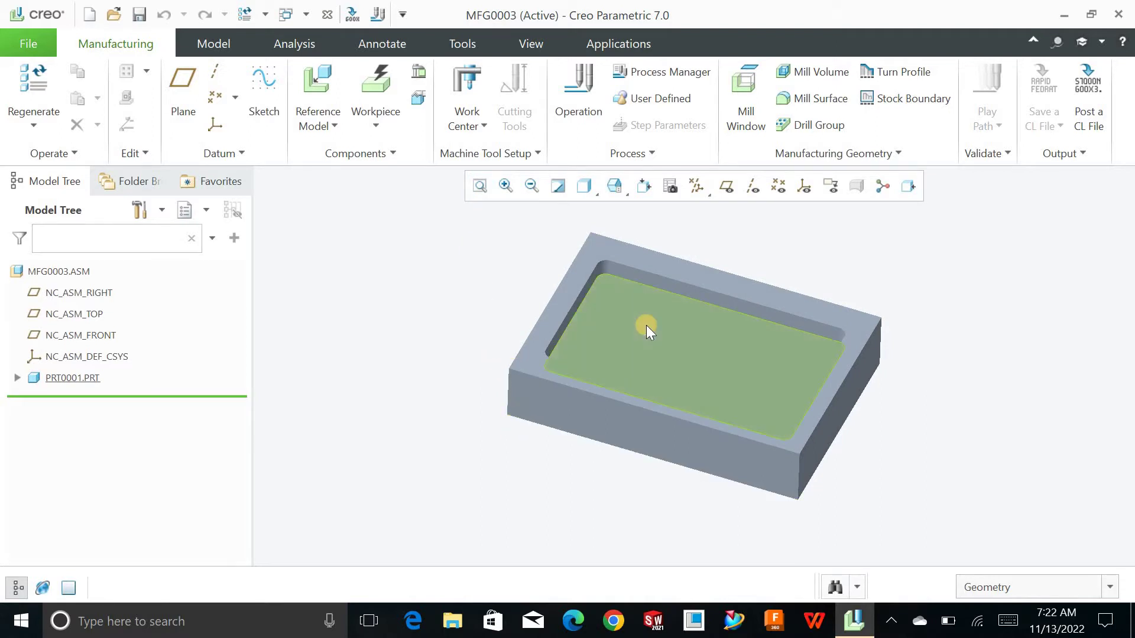
{"action": "left_click", "coordinate": [483, 240]}
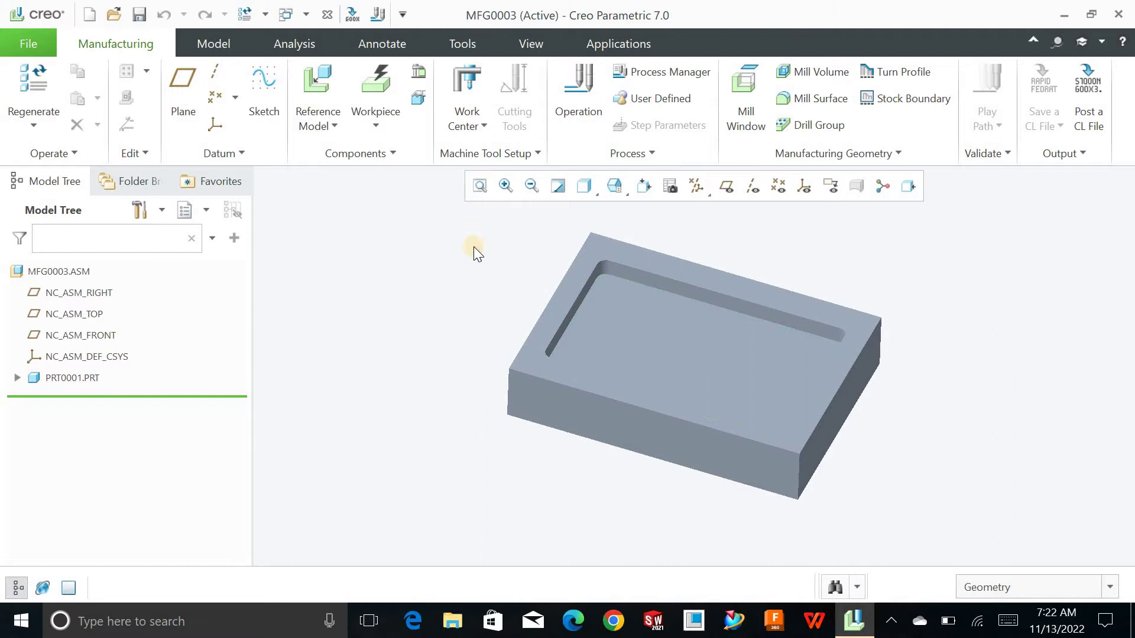
{"action": "middle_click_drag", "start_coordinate": [474, 249], "coordinate": [481, 191]}
{"action": "left_click", "coordinate": [480, 186]}
{"action": "middle_click_drag", "start_coordinate": [481, 253], "coordinate": [474, 182]}
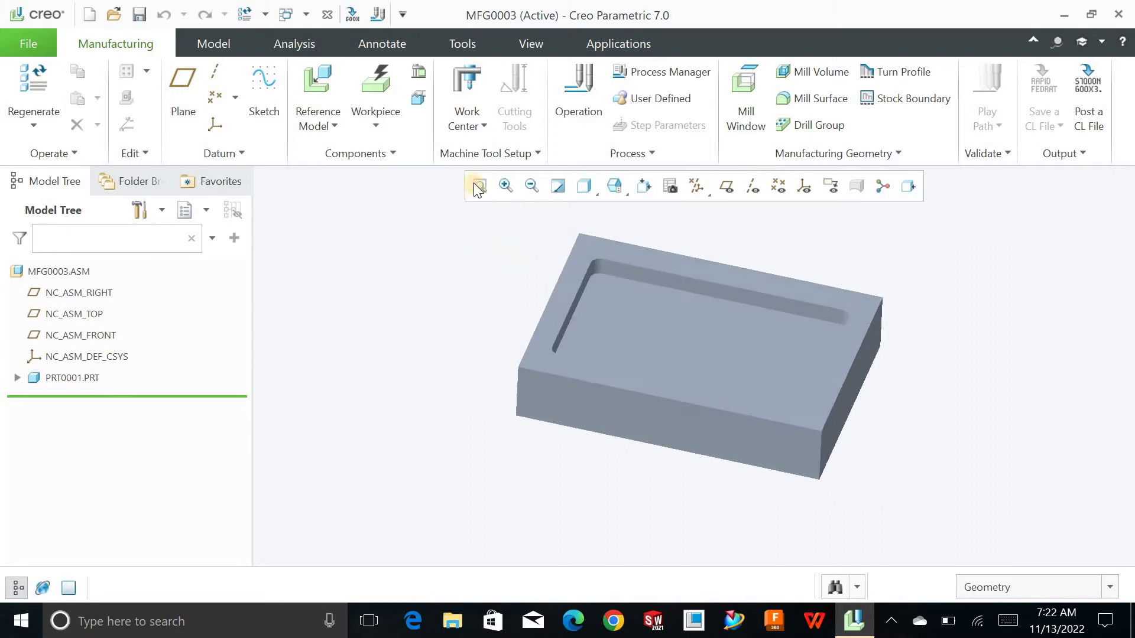
- Define a datum coordinate system at the block's upper front corner, referencing the three outer faces that meet there
{"action": "left_click", "coordinate": [218, 123]}
{"action": "left_click_drag", "start_coordinate": [537, 135], "coordinate": [284, 133]}
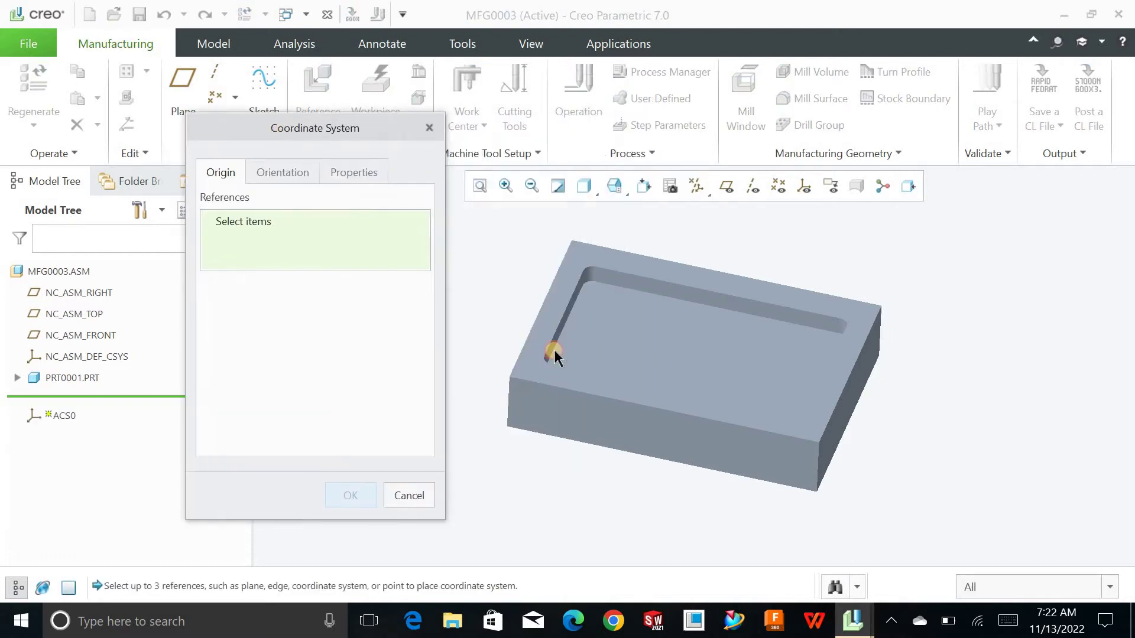
{"action": "scroll", "coordinate": [500, 389], "scroll_direction": "up", "scroll_amount": 4}
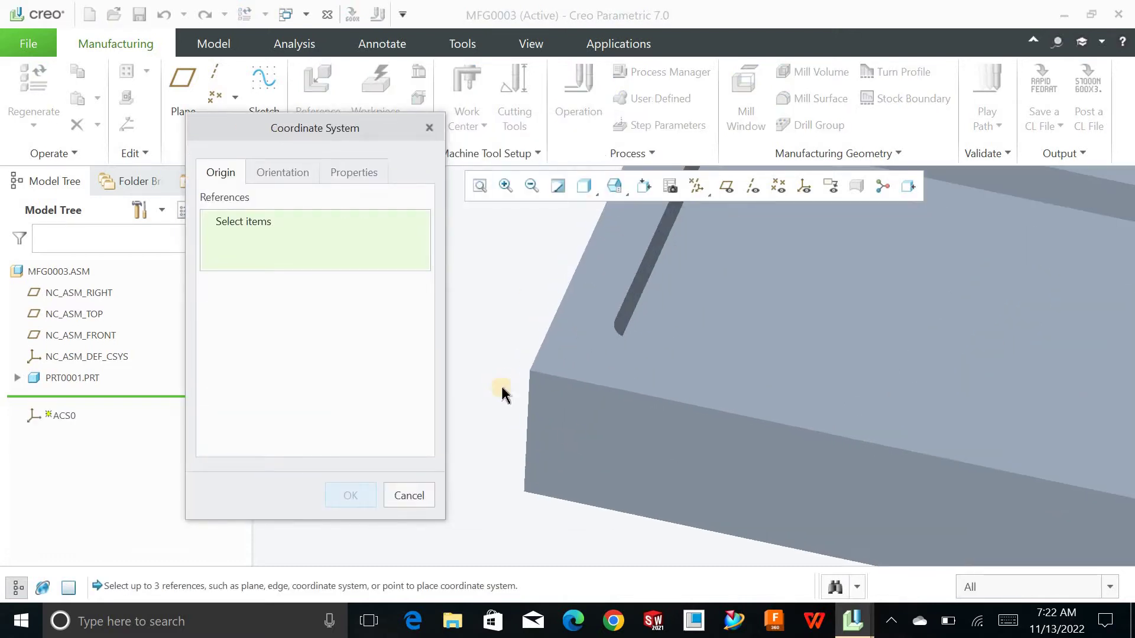
{"action": "left_click", "coordinate": [570, 437]}
{"action": "middle_click_drag", "start_coordinate": [532, 322], "coordinate": [532, 307]}
{"action": "left_click", "coordinate": [532, 307], "text": "ctrl"}
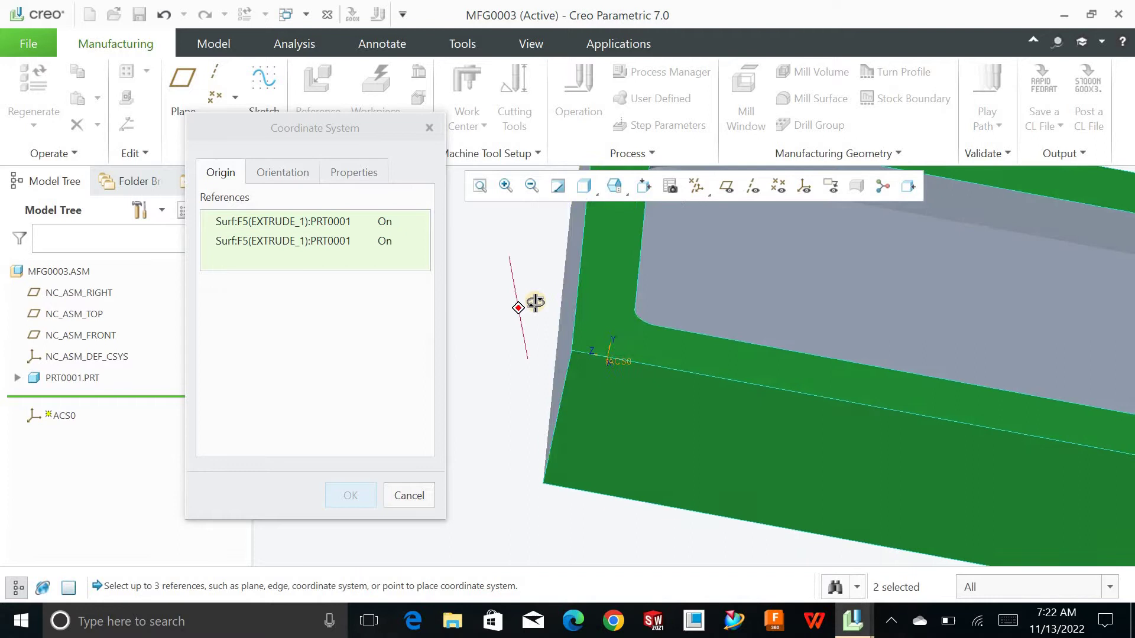
{"action": "left_click", "coordinate": [567, 346], "text": "ctrl"}
{"action": "scroll", "coordinate": [549, 342], "scroll_direction": "down", "scroll_amount": 3}
{"action": "left_click", "coordinate": [480, 185]}
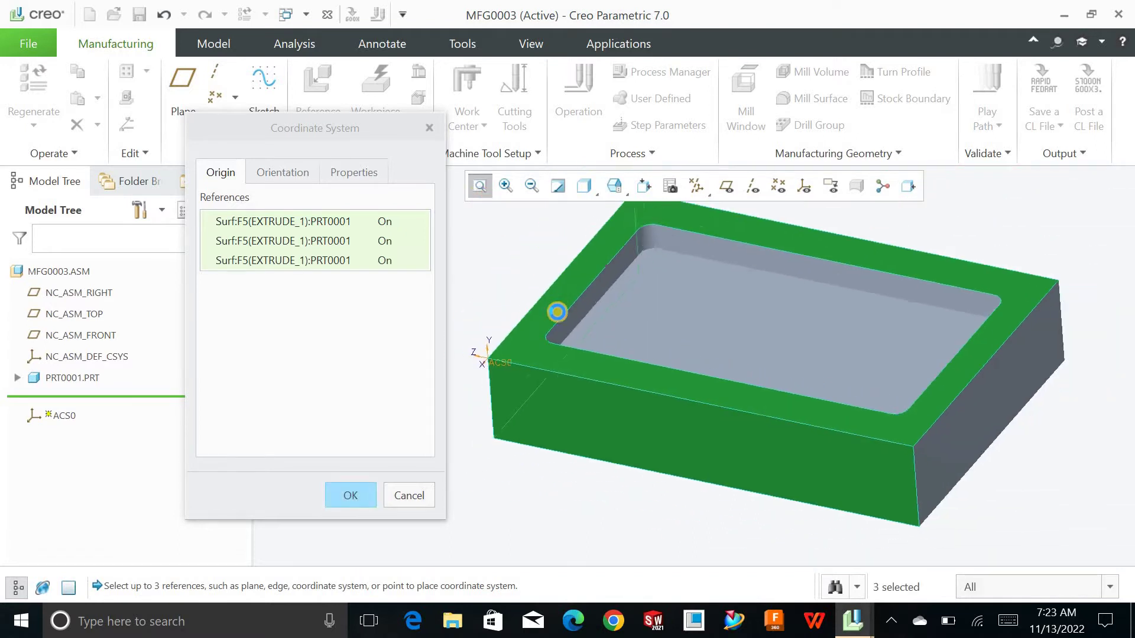
- Orient the coordinate system by using its second reference to project Z, with Z pointing up from the top face, and create it
{"action": "left_click", "coordinate": [302, 172]}
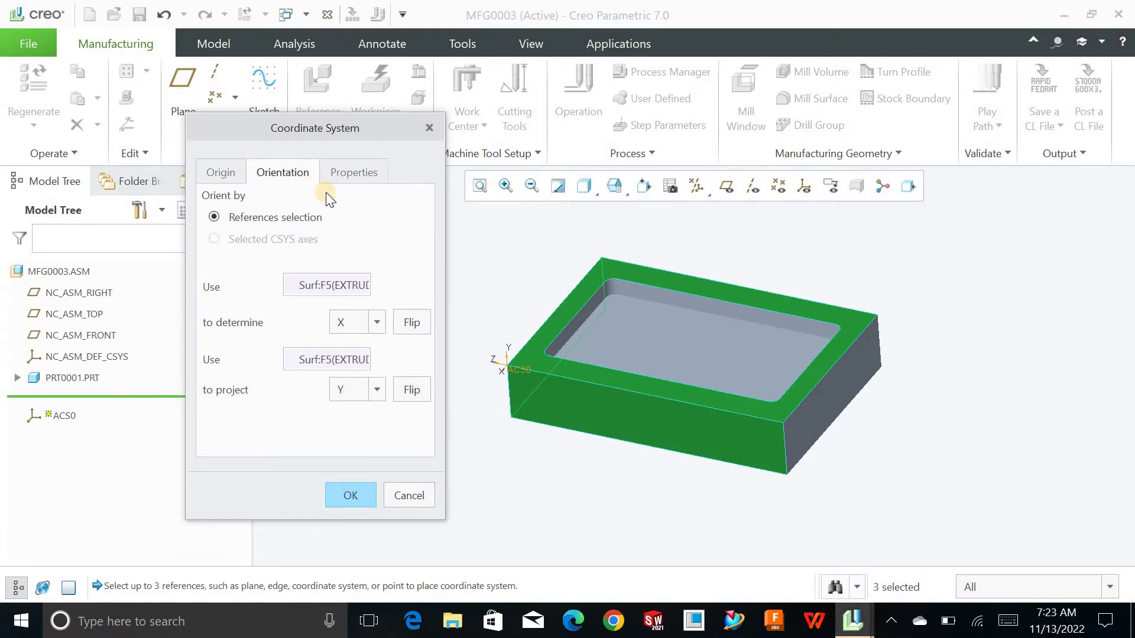
{"action": "left_click", "coordinate": [366, 429]}
{"action": "scroll", "coordinate": [484, 364], "scroll_direction": "up", "scroll_amount": 3}
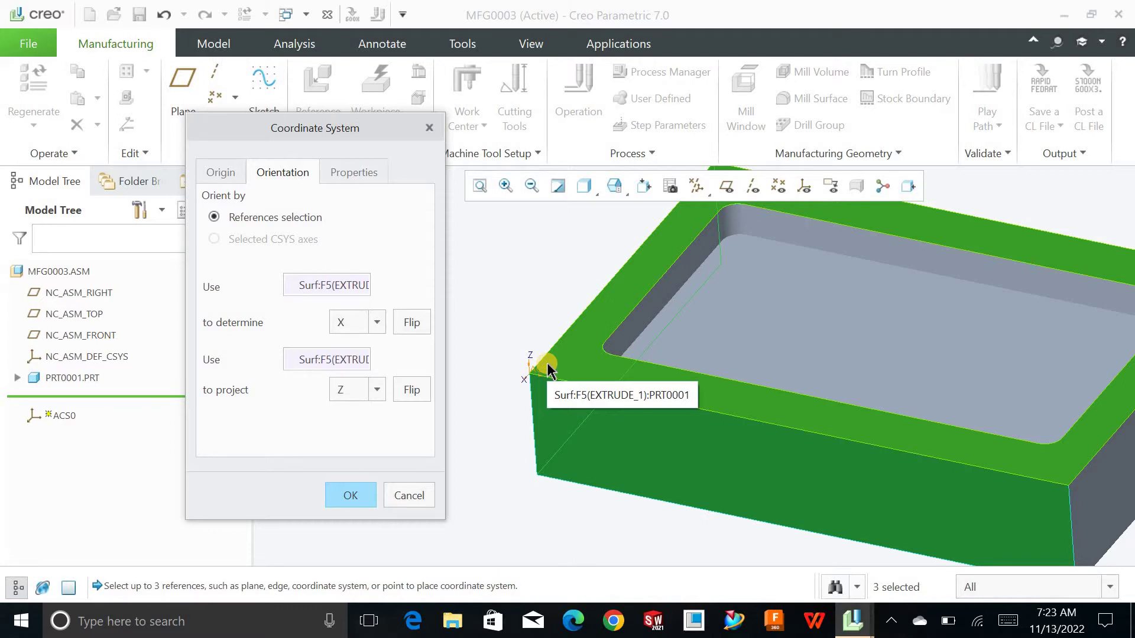
{"action": "left_click", "coordinate": [353, 494]}
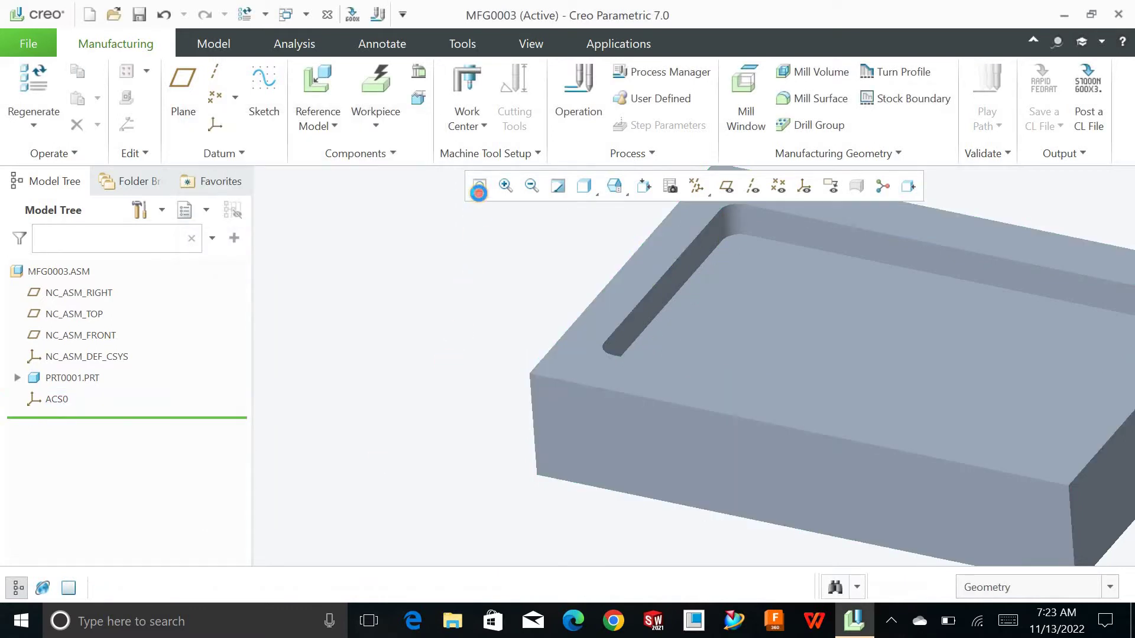
{"action": "left_click", "coordinate": [478, 188]}
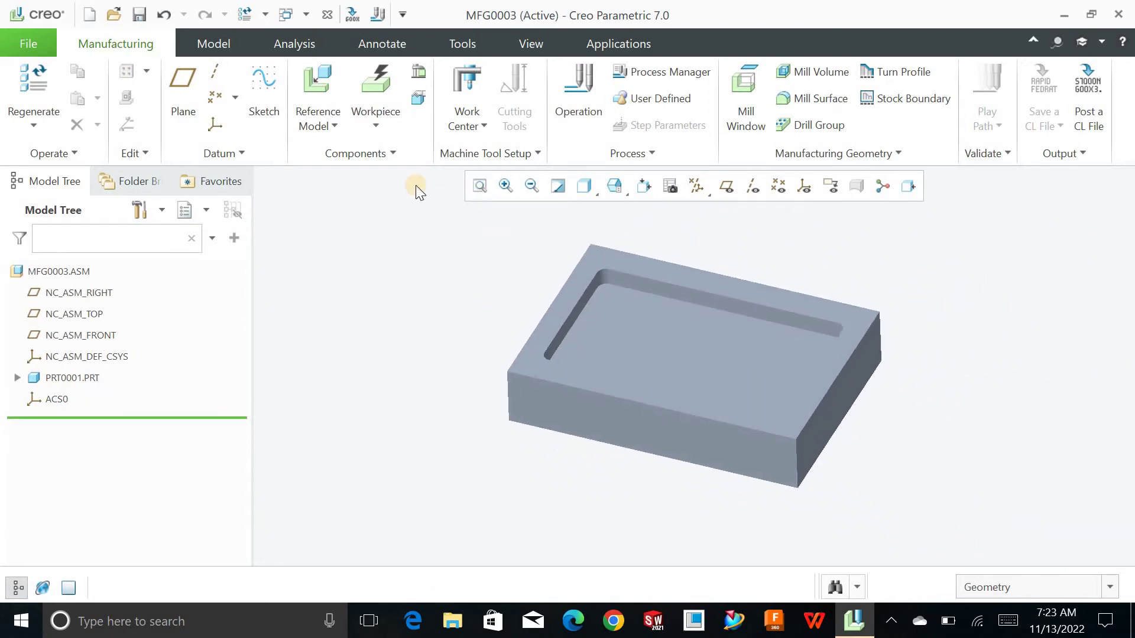
- Start an automatic rectangular workpiece around the reference model and open its overall dimension and offset options
{"action": "left_click", "coordinate": [377, 126]}
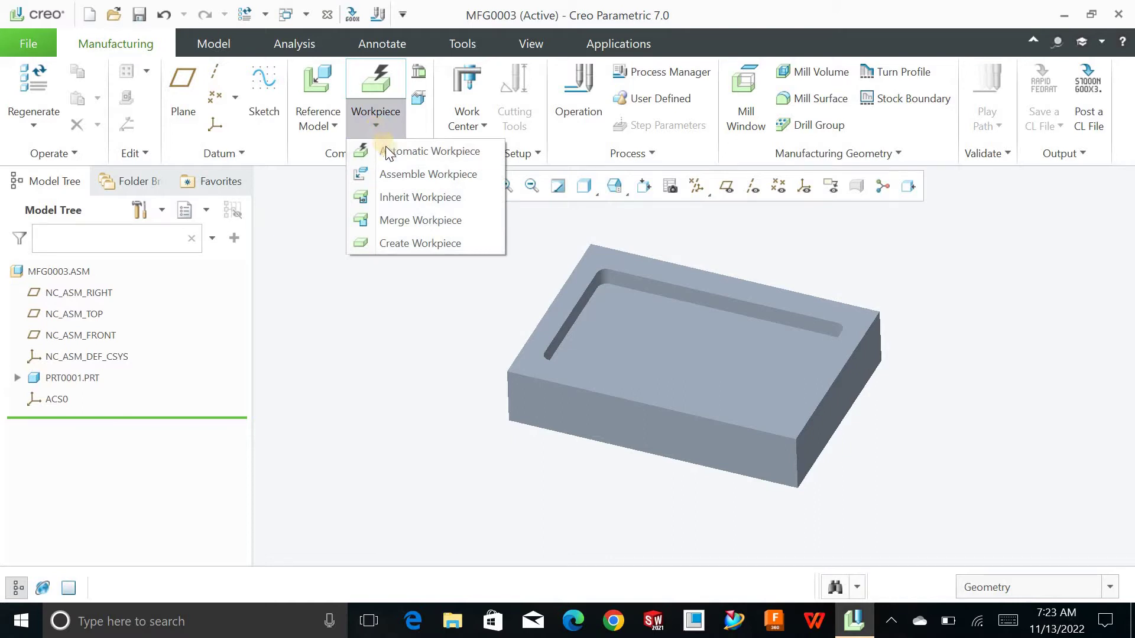
{"action": "left_click", "coordinate": [389, 148]}
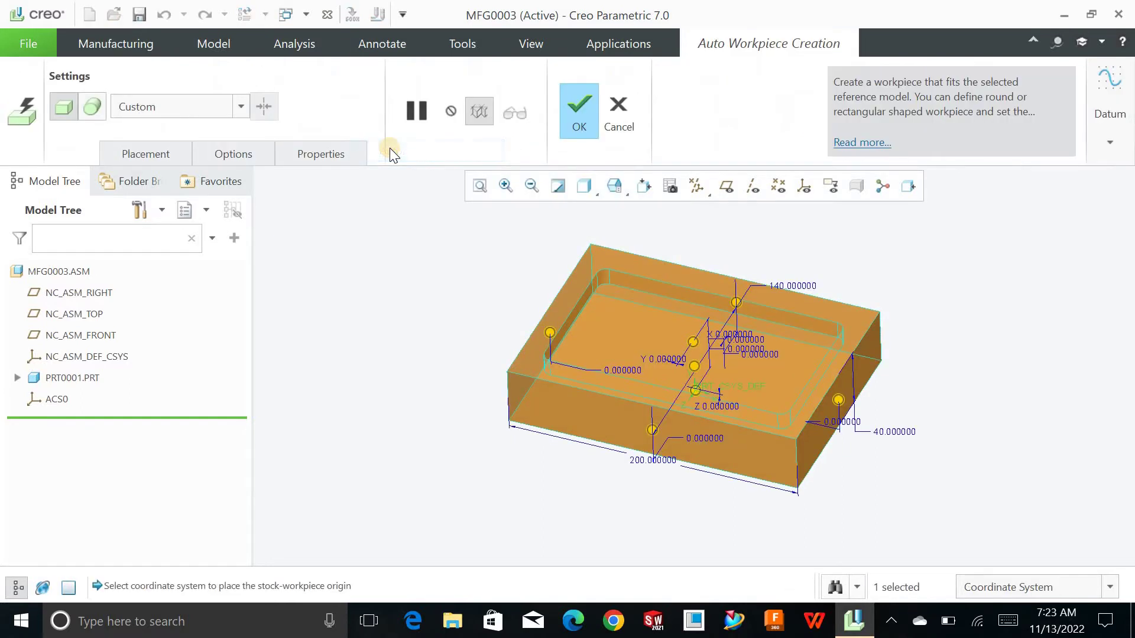
{"action": "left_click", "coordinate": [244, 152]}
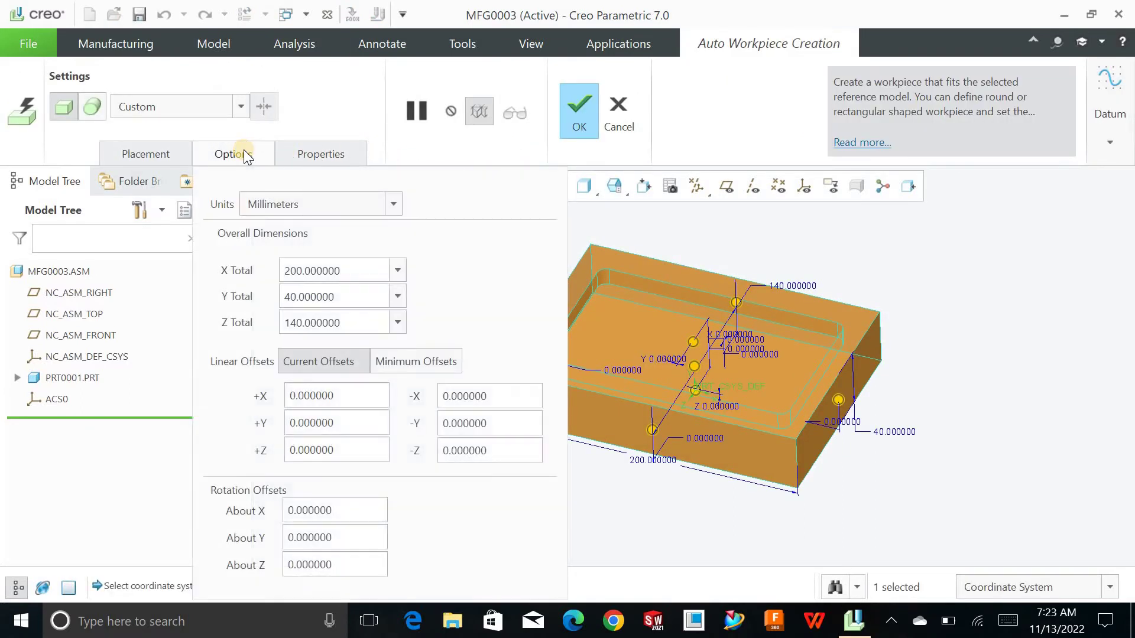
- Try a linear offset of 9 mm on the workpiece's -X side and reset it to 0
{"action": "left_click", "coordinate": [355, 394]}
{"action": "left_click", "coordinate": [355, 420]}
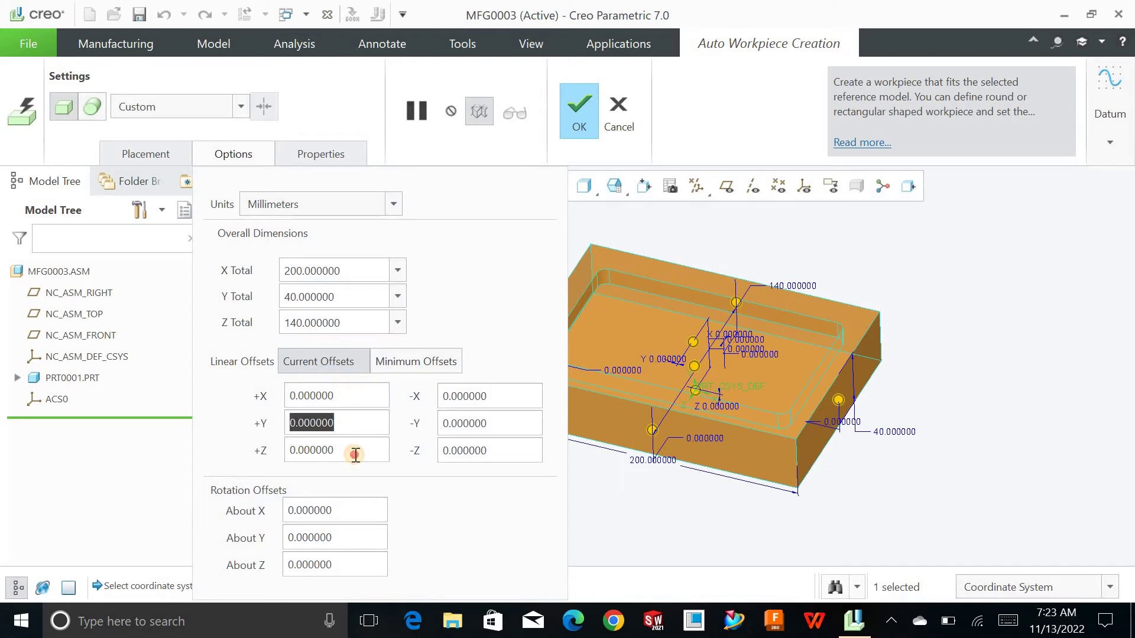
{"action": "left_click", "coordinate": [355, 453]}
{"action": "left_click", "coordinate": [514, 397]}
{"action": "left_click", "coordinate": [504, 423]}
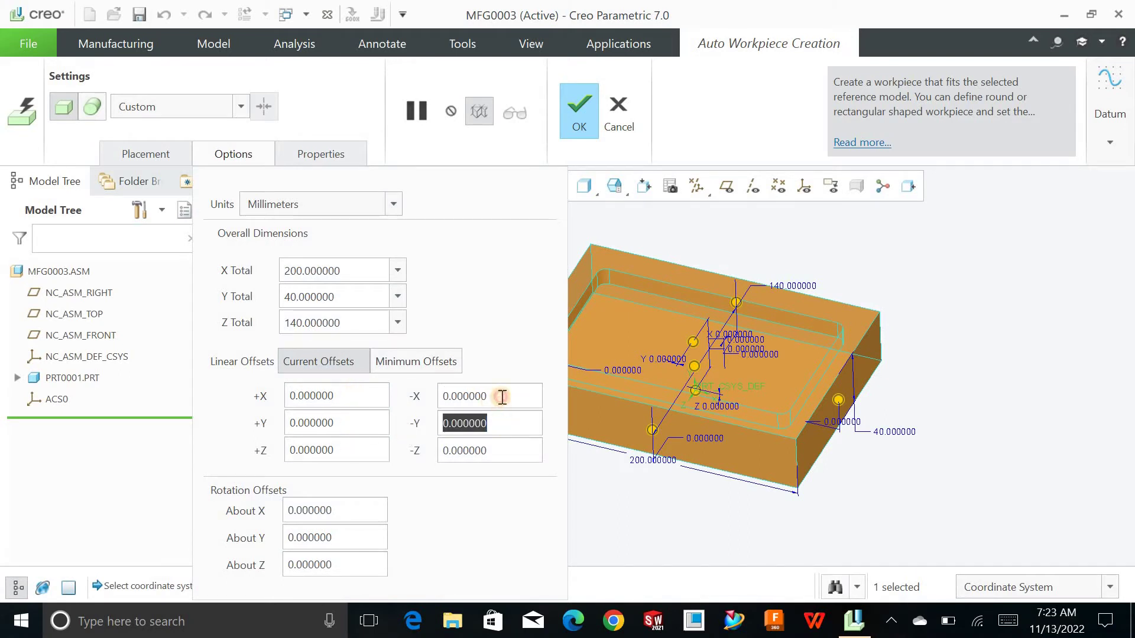
{"action": "left_click", "coordinate": [501, 398]}
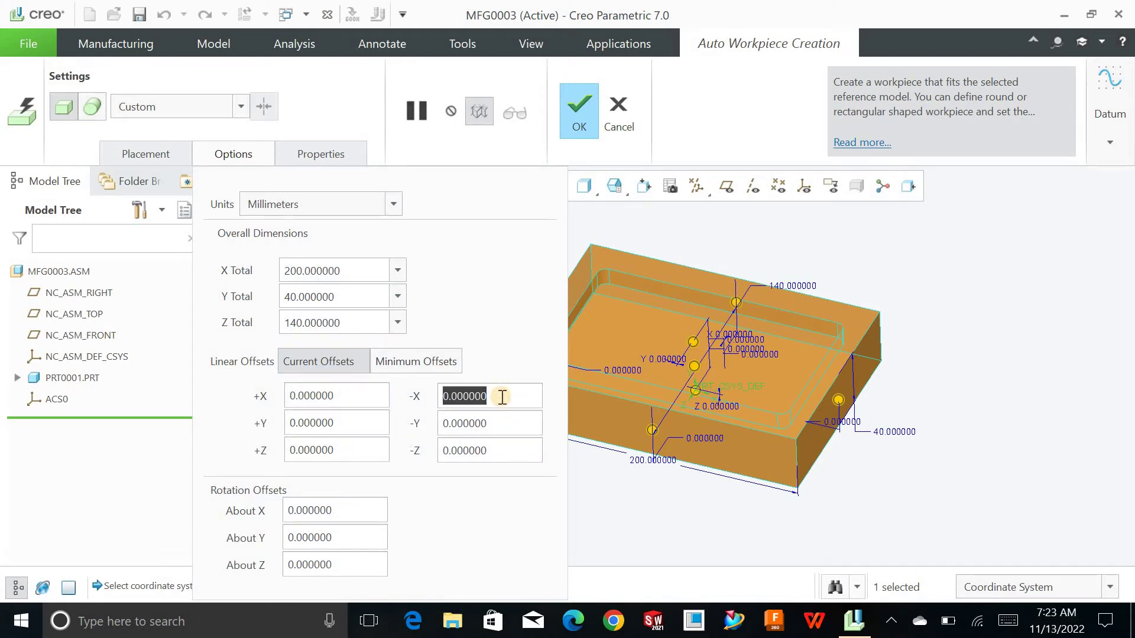
{"action": "type", "text": "9"}
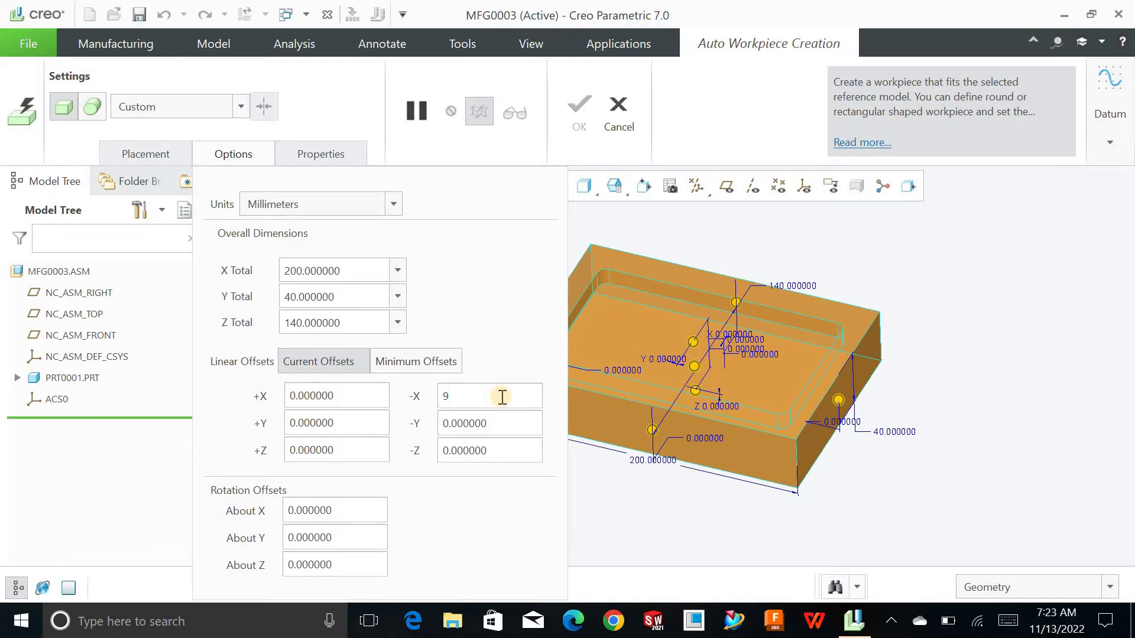
{"action": "key", "text": "Return"}
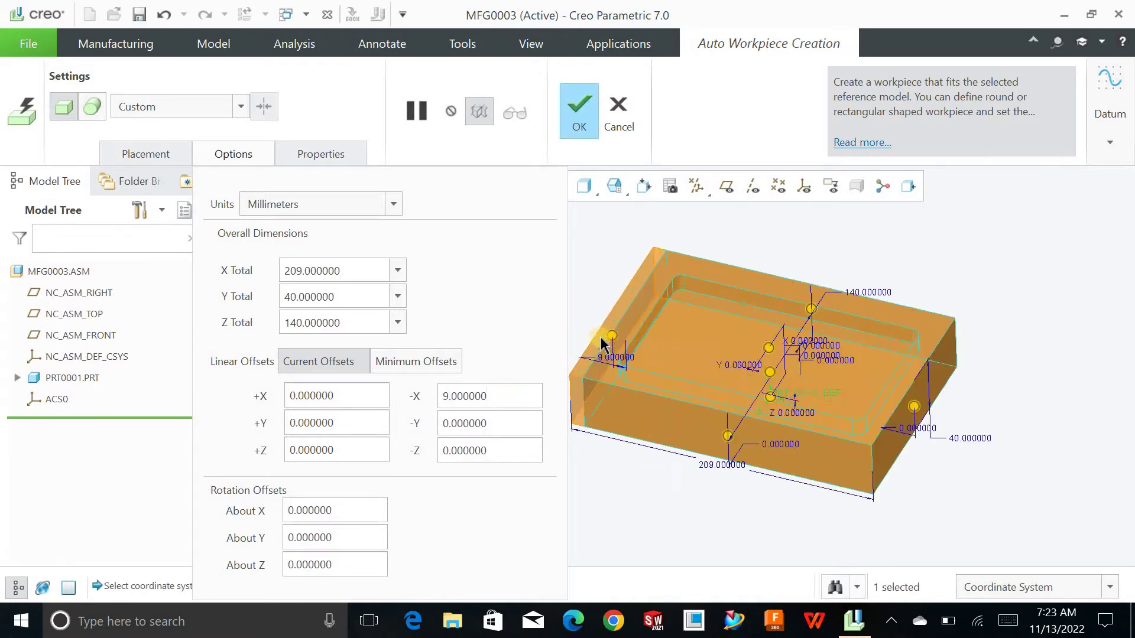
{"action": "scroll", "coordinate": [601, 343], "scroll_direction": "down", "scroll_amount": 3}
{"action": "double_click", "coordinate": [516, 390]}
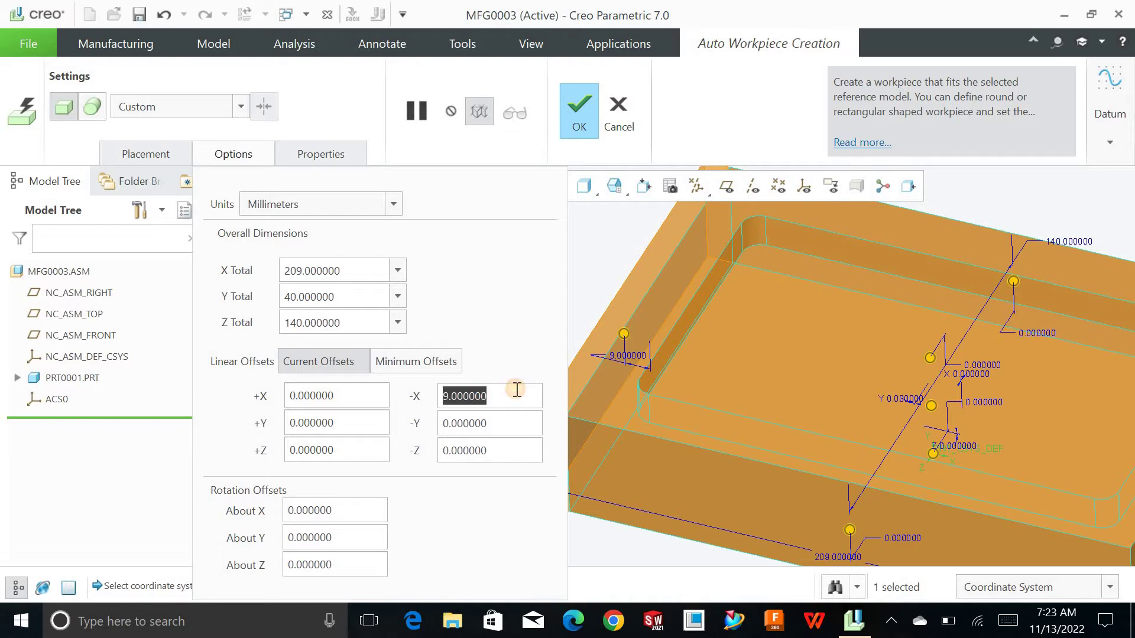
{"action": "type", "text": "0"}
{"action": "key", "text": "Return"}
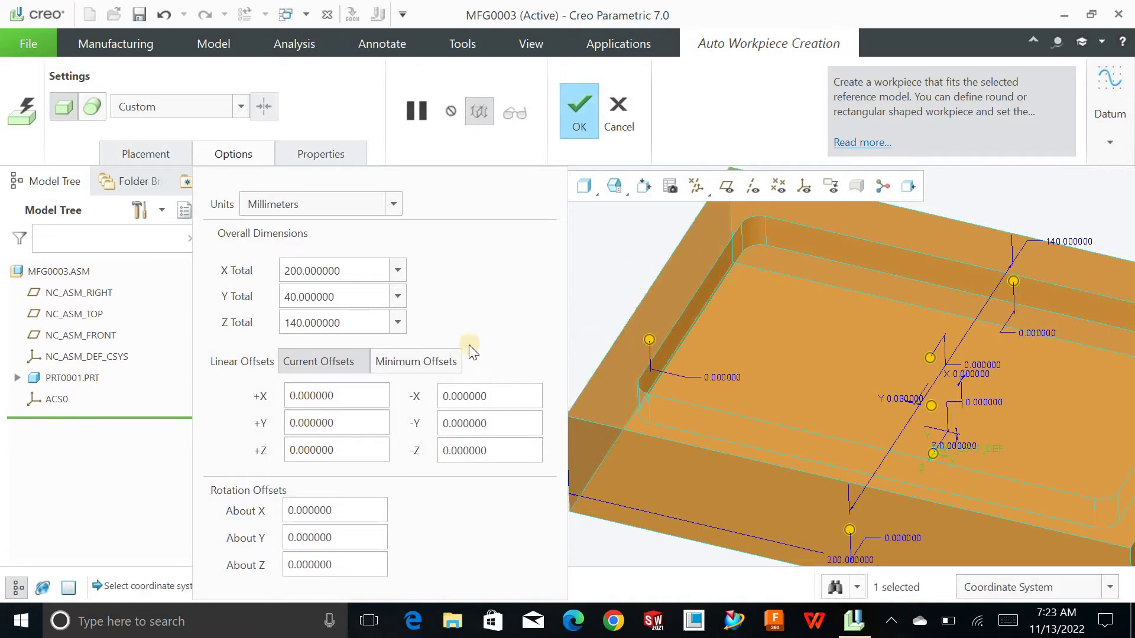
- Preview a round workpiece, switch back to the rectangular shape and create the workpiece with zero offsets
{"action": "left_click", "coordinate": [255, 156]}
{"action": "left_click", "coordinate": [480, 185]}
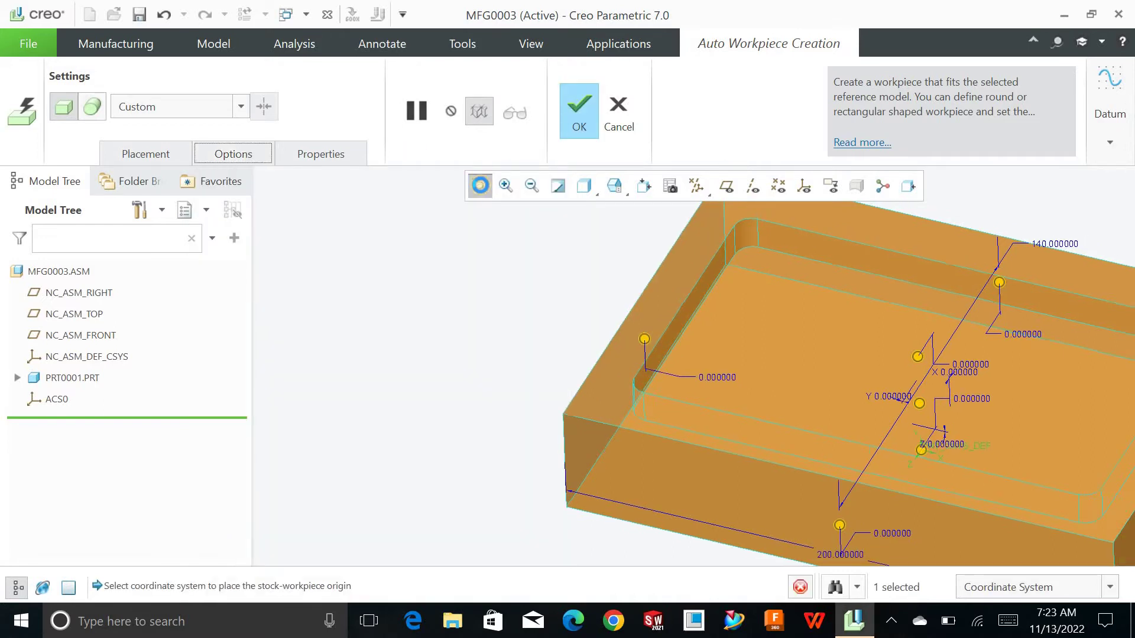
{"action": "left_click", "coordinate": [98, 111]}
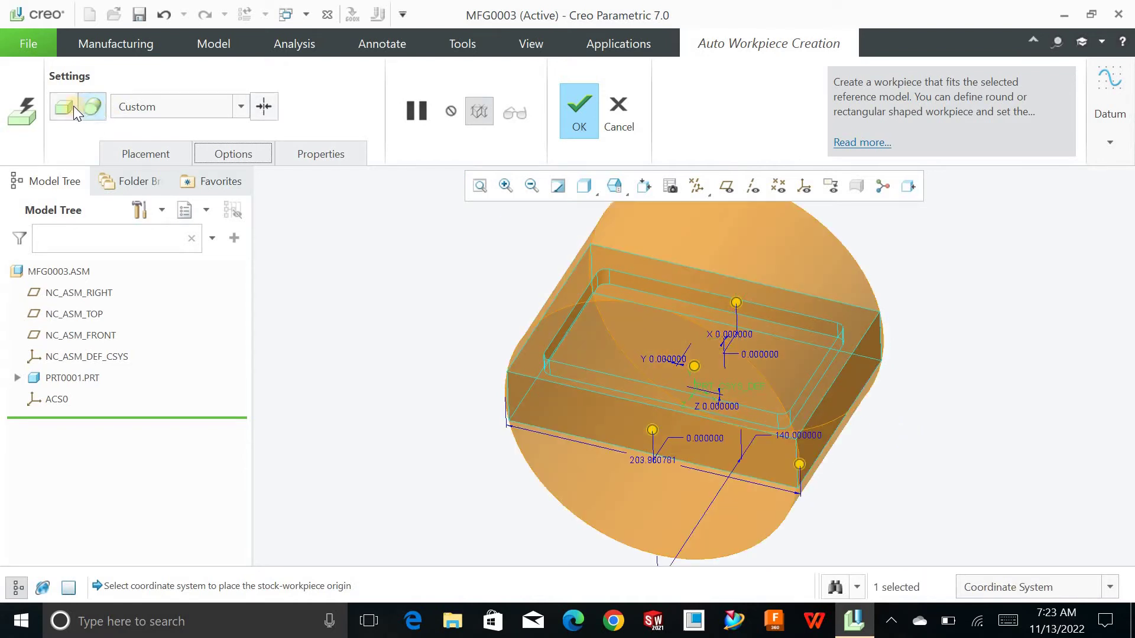
{"action": "left_click", "coordinate": [74, 105]}
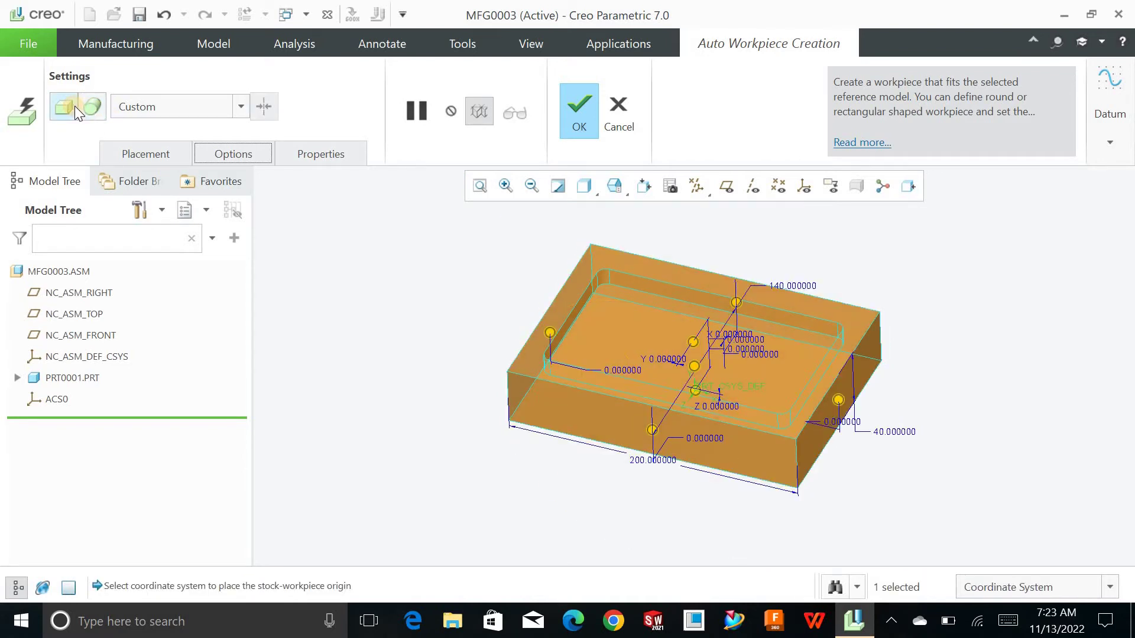
{"action": "left_click", "coordinate": [587, 117]}
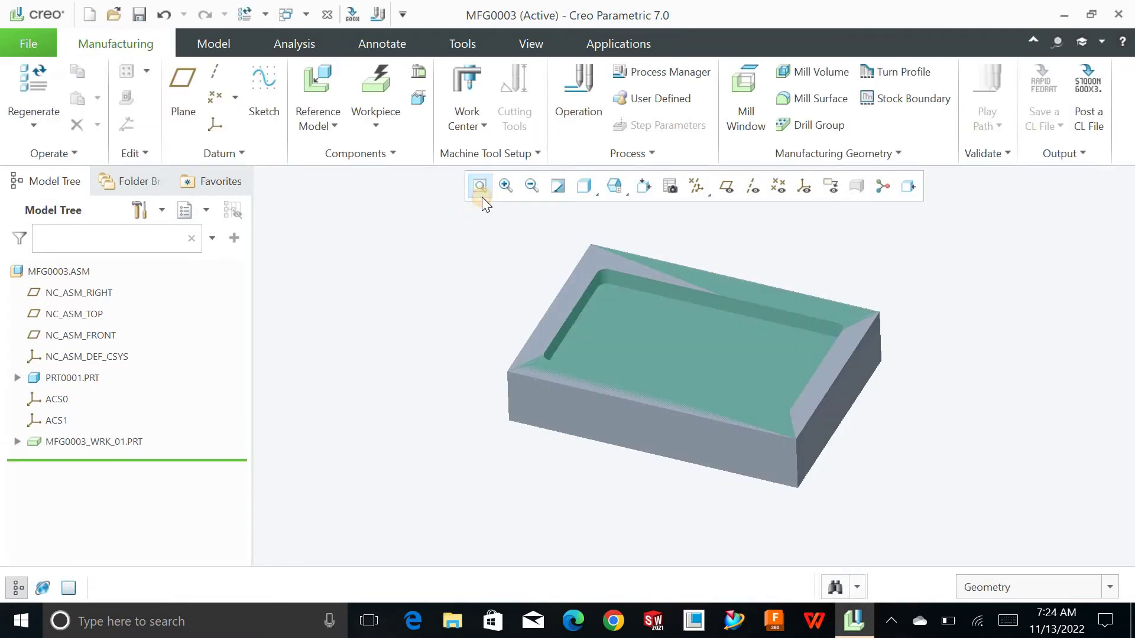
- Hide the reference model PRT0001 to inspect the workpiece alone, and show the model again
{"action": "right_click", "coordinate": [80, 378]}
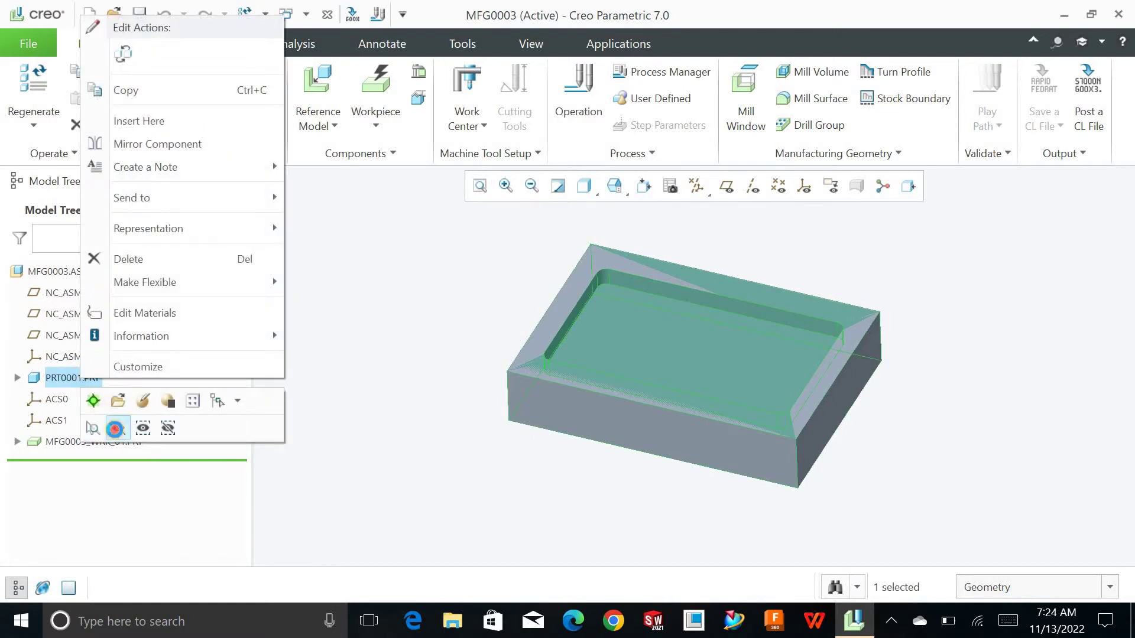
{"action": "left_click", "coordinate": [115, 431]}
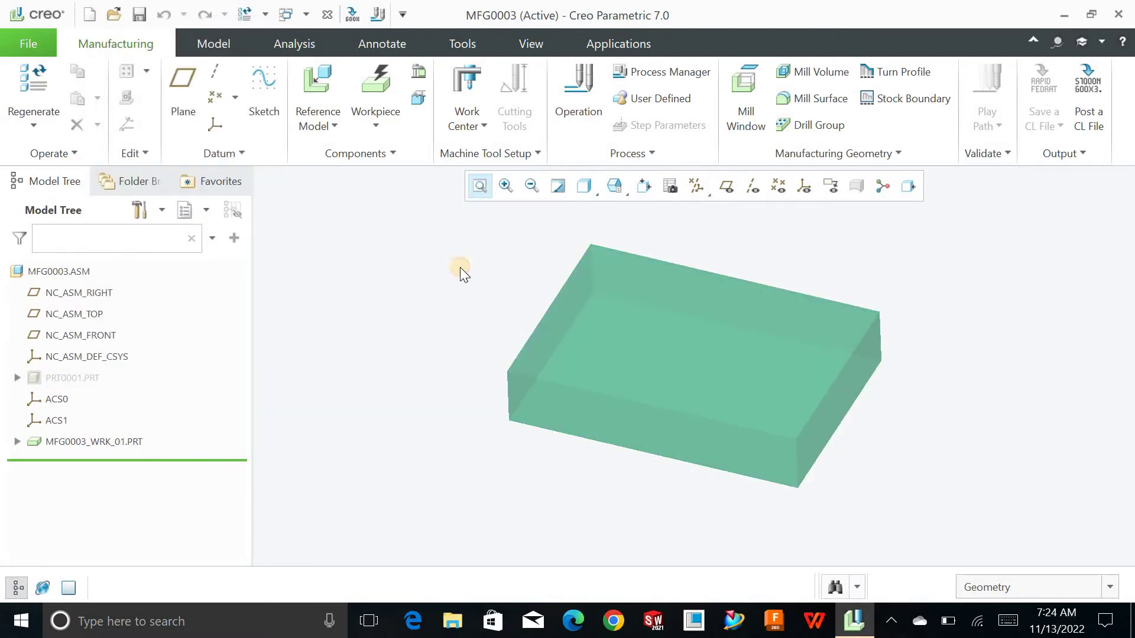
{"action": "mouse_move", "coordinate": [459, 267]}
{"action": "middle_mouse_down"}
{"action": "mouse_move", "coordinate": [459, 246]}
{"action": "mouse_move", "coordinate": [458, 269]}
{"action": "middle_mouse_up"}
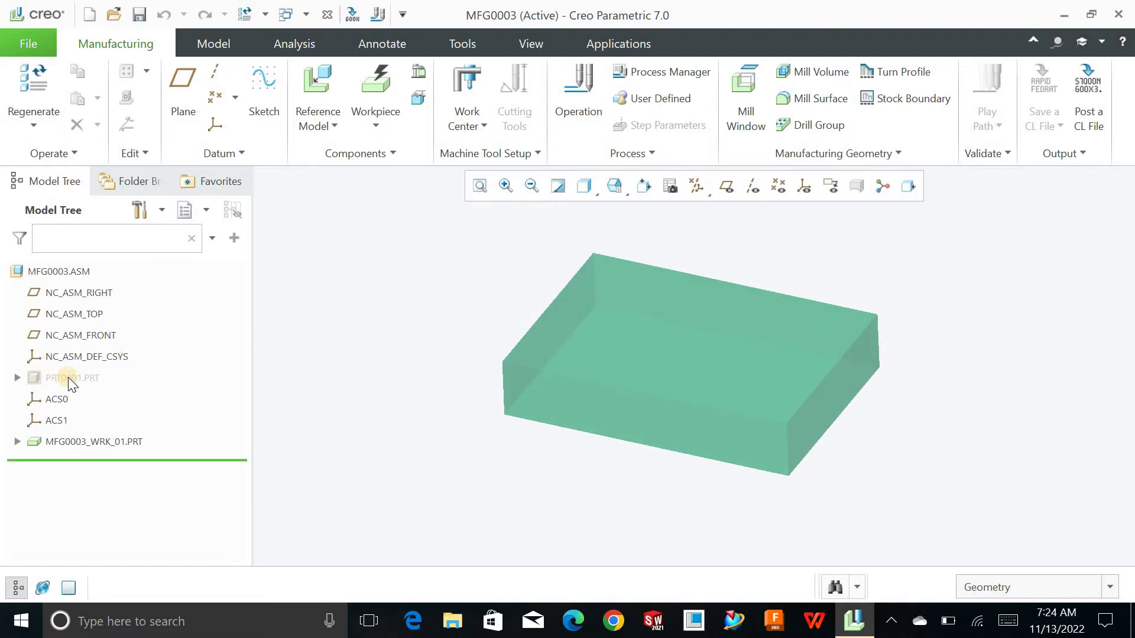
{"action": "right_click", "coordinate": [68, 377]}
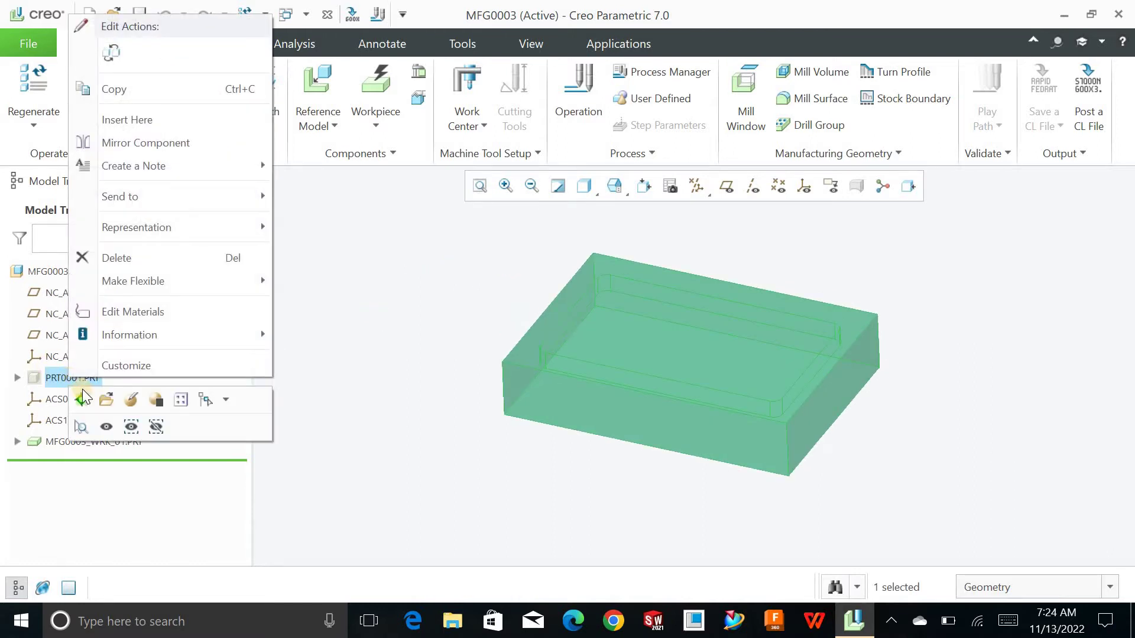
{"action": "left_click", "coordinate": [107, 427]}
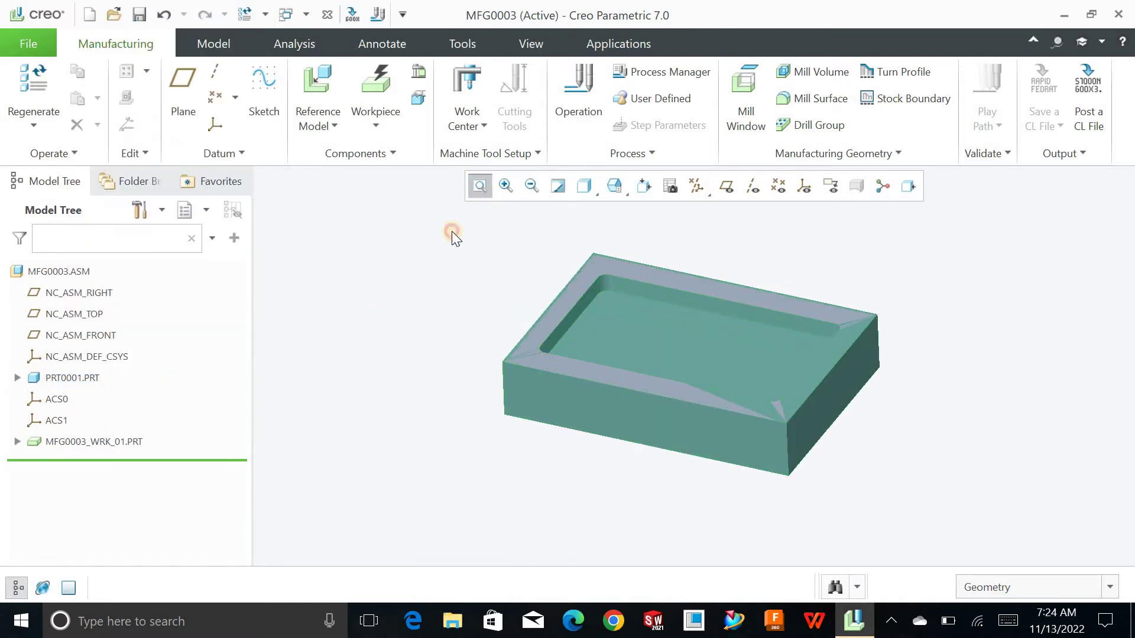
{"action": "mouse_move", "coordinate": [452, 232]}
{"action": "middle_mouse_down"}
{"action": "mouse_move", "coordinate": [471, 266]}
{"action": "mouse_move", "coordinate": [464, 274]}
{"action": "mouse_move", "coordinate": [461, 218]}
{"action": "middle_mouse_up"}
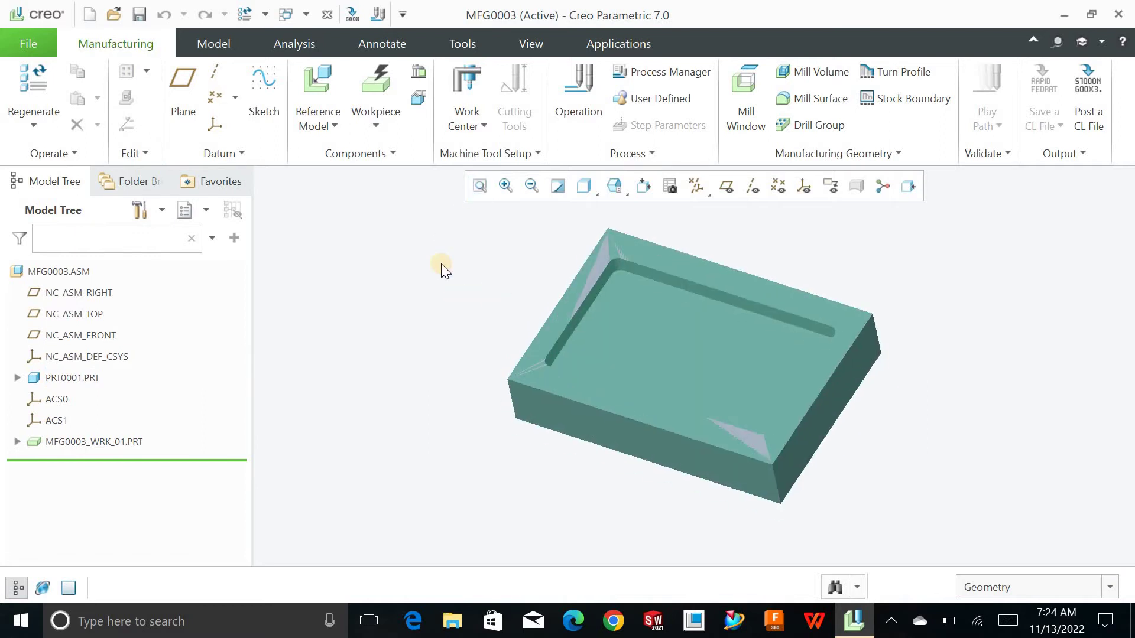
- Create a 3-axis Mill work center with its default settings
{"action": "left_click", "coordinate": [478, 130]}
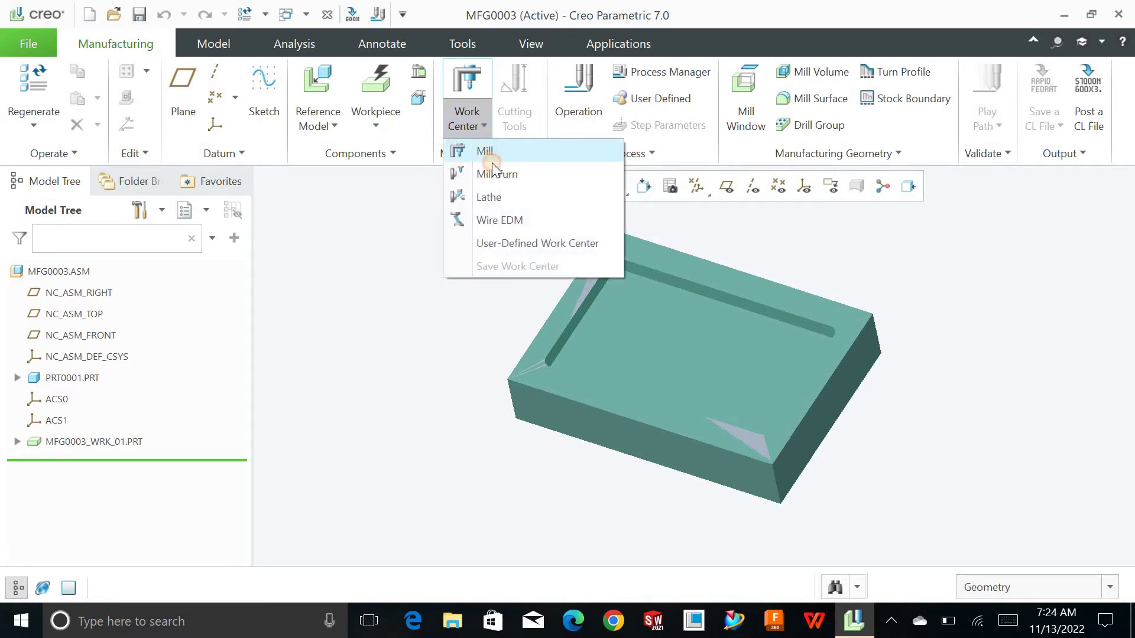
{"action": "left_click", "coordinate": [490, 151]}
{"action": "left_click_drag", "start_coordinate": [819, 67], "coordinate": [891, 70]}
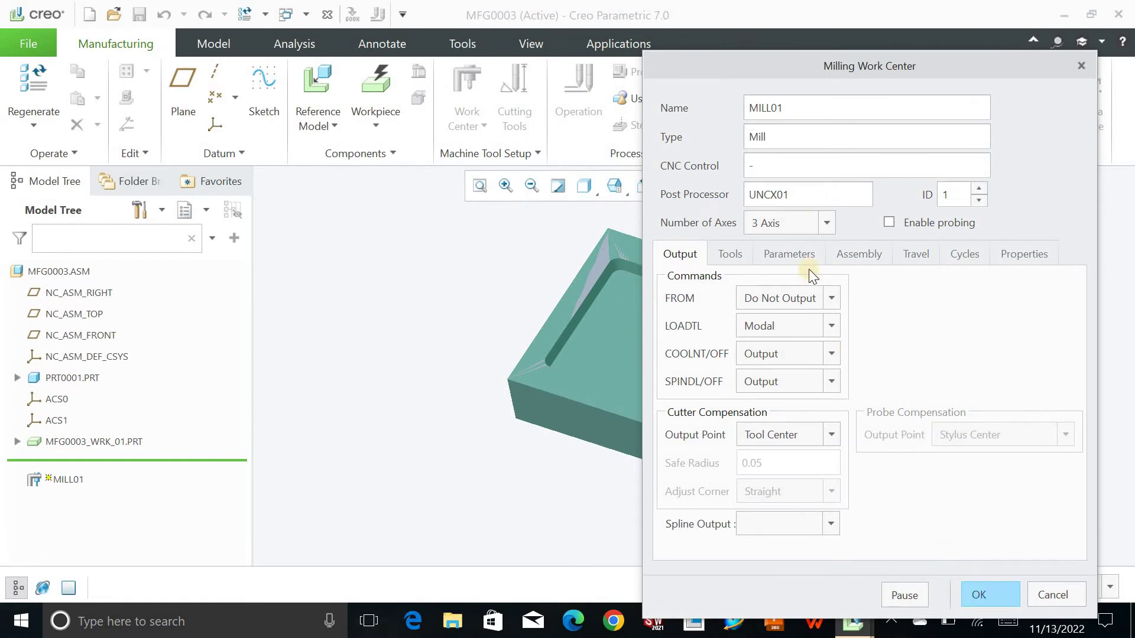
{"action": "left_click", "coordinate": [981, 591]}
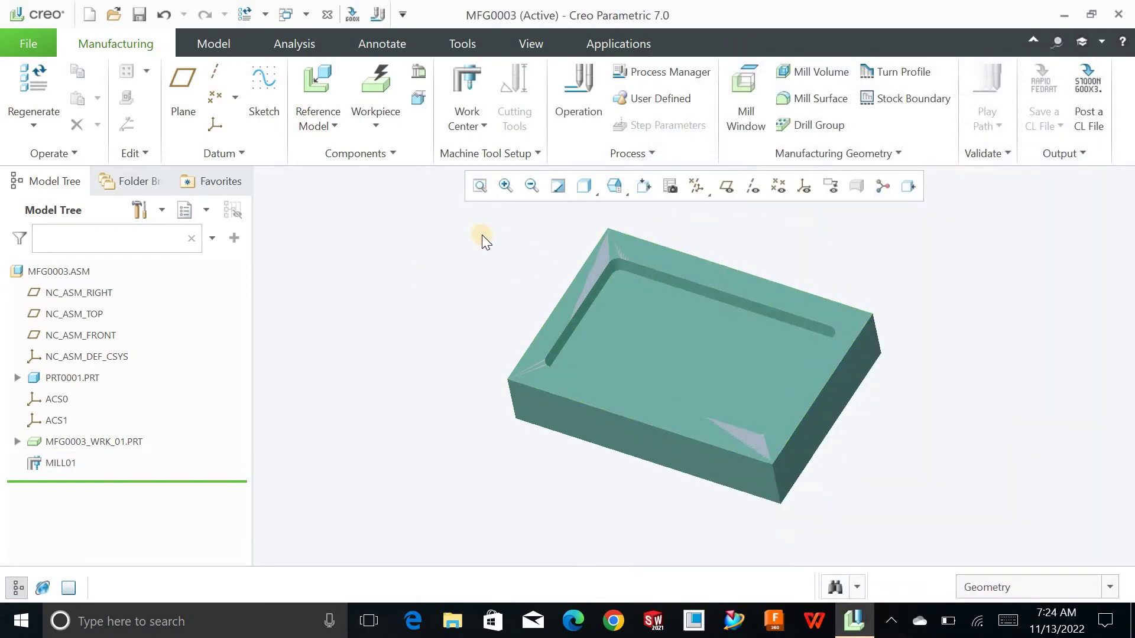
{"action": "mouse_move", "coordinate": [481, 235]}
{"action": "middle_mouse_down"}
{"action": "mouse_move", "coordinate": [471, 193]}
{"action": "mouse_move", "coordinate": [480, 263]}
{"action": "mouse_move", "coordinate": [476, 195]}
{"action": "mouse_move", "coordinate": [512, 239]}
{"action": "mouse_move", "coordinate": [486, 196]}
{"action": "mouse_move", "coordinate": [504, 254]}
{"action": "mouse_move", "coordinate": [494, 261]}
{"action": "mouse_move", "coordinate": [486, 222]}
{"action": "middle_mouse_up"}
{"action": "left_click", "coordinate": [478, 188]}
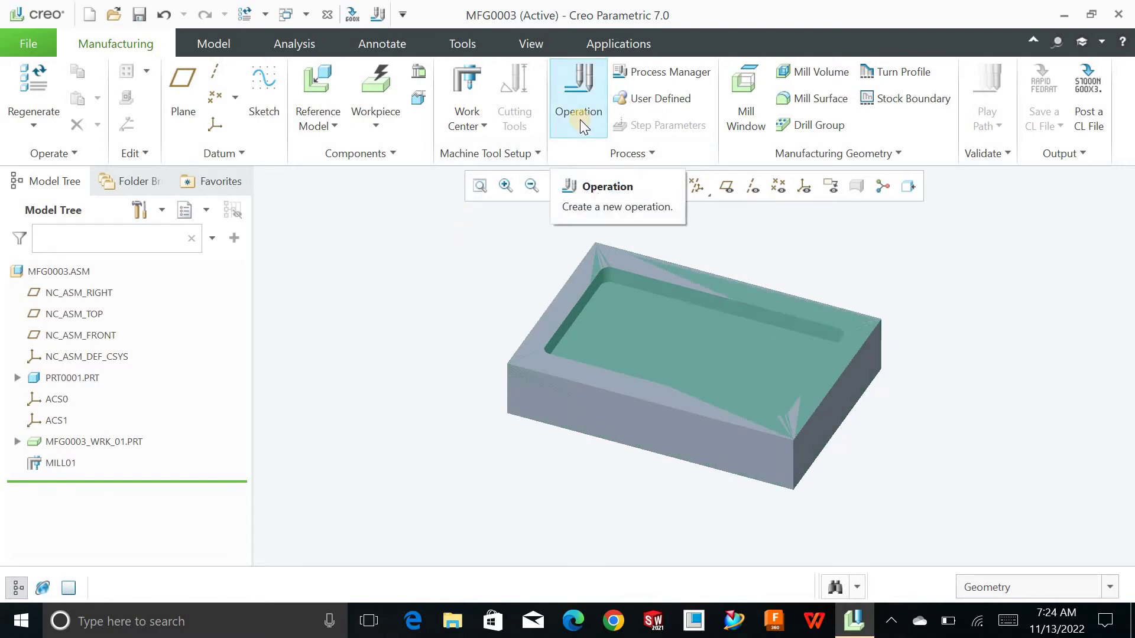
- Rename the coordinate system ACS1 as MCS
{"action": "left_click", "coordinate": [56, 420]}
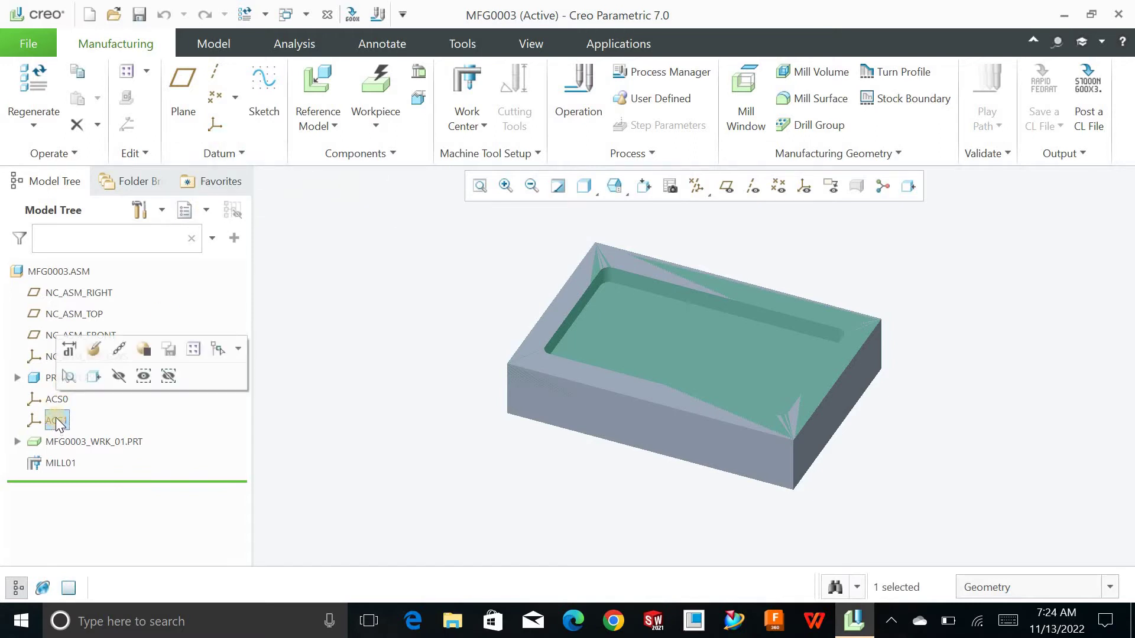
{"action": "left_click", "coordinate": [59, 420]}
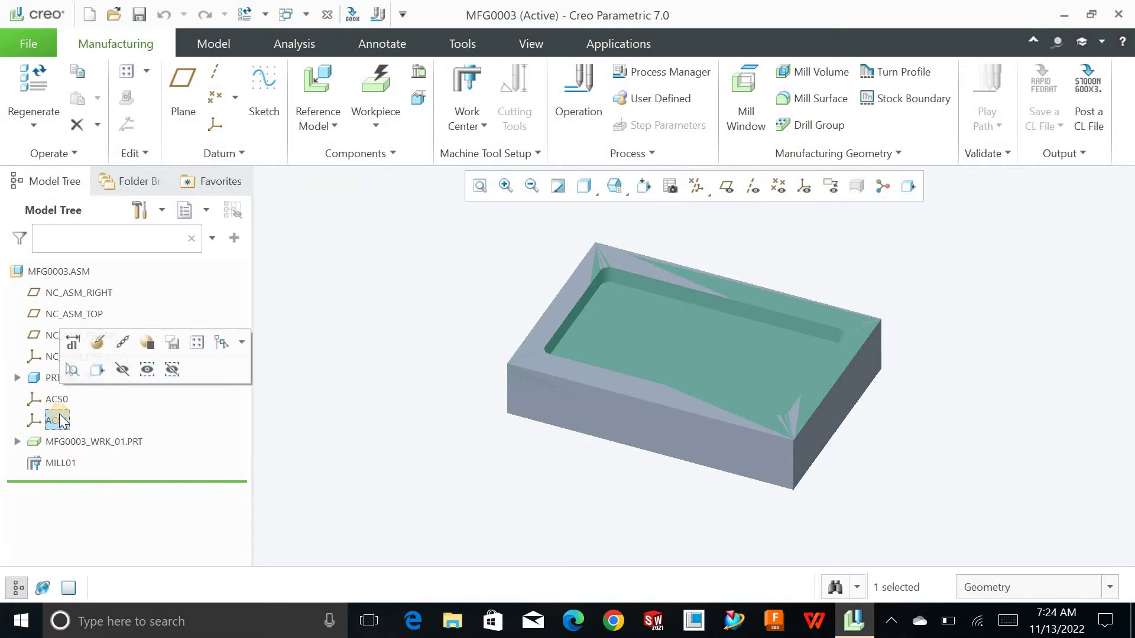
{"action": "left_click", "coordinate": [61, 404]}
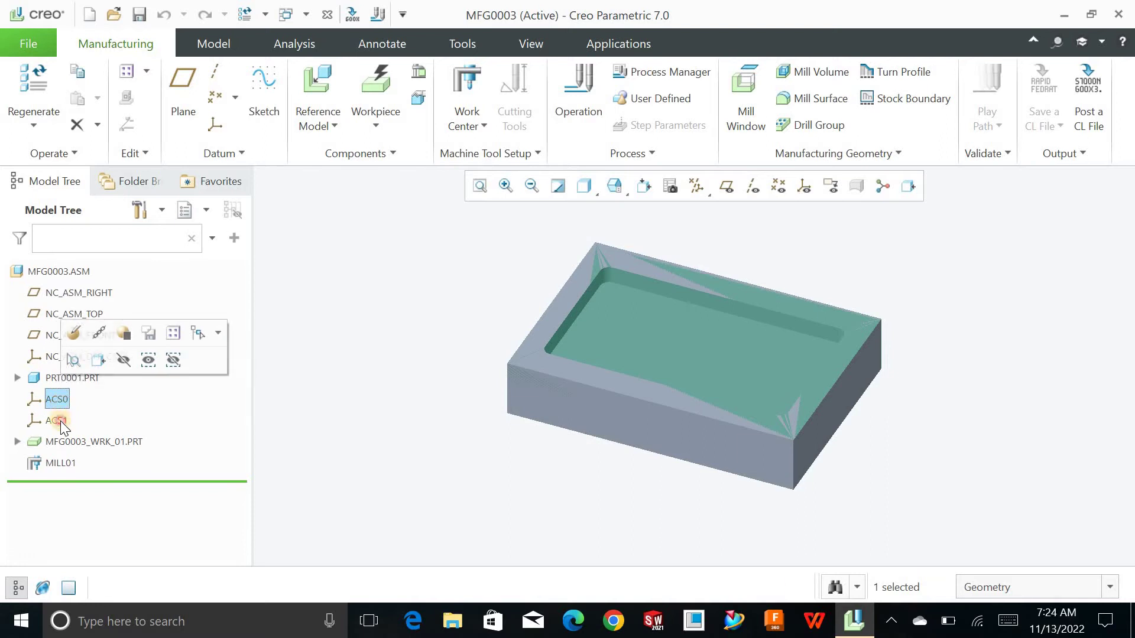
{"action": "left_click", "coordinate": [61, 421]}
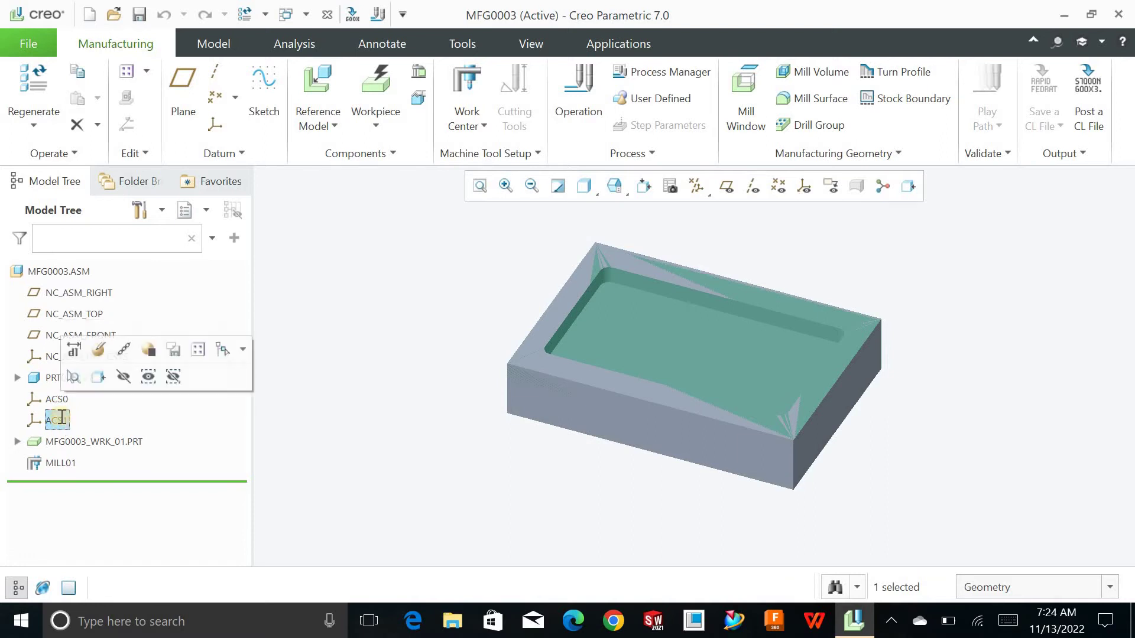
{"action": "left_click", "coordinate": [59, 421]}
{"action": "type", "text": "mcs"}
{"action": "key", "text": "Return"}
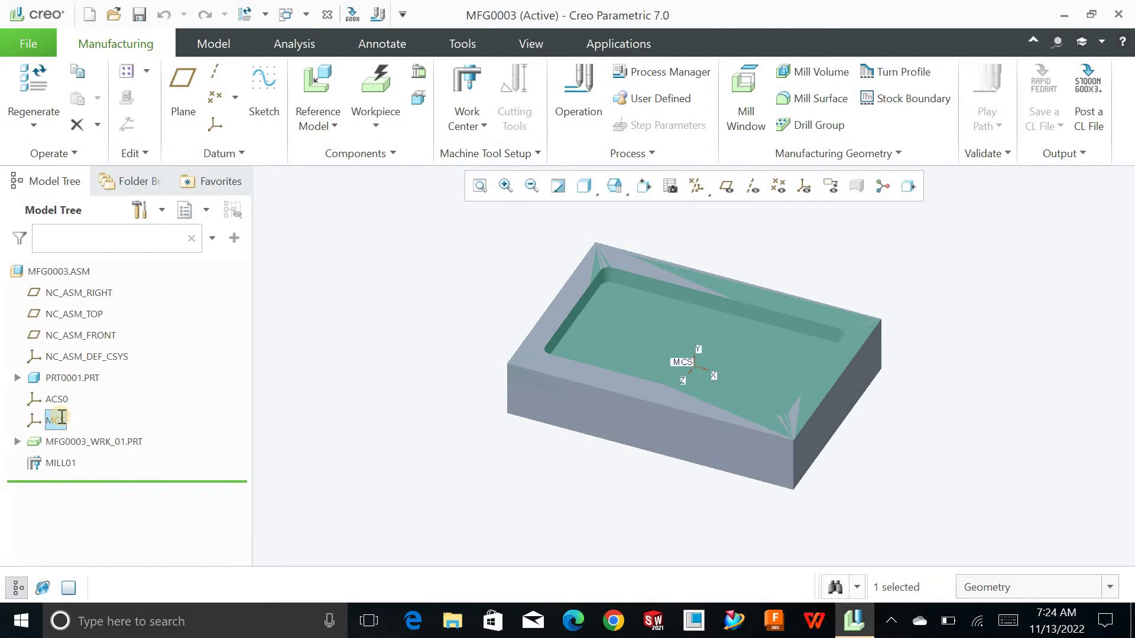
- Rename the coordinate system ACS0 at the block's upper corner as ACS1
{"action": "left_click", "coordinate": [58, 403]}
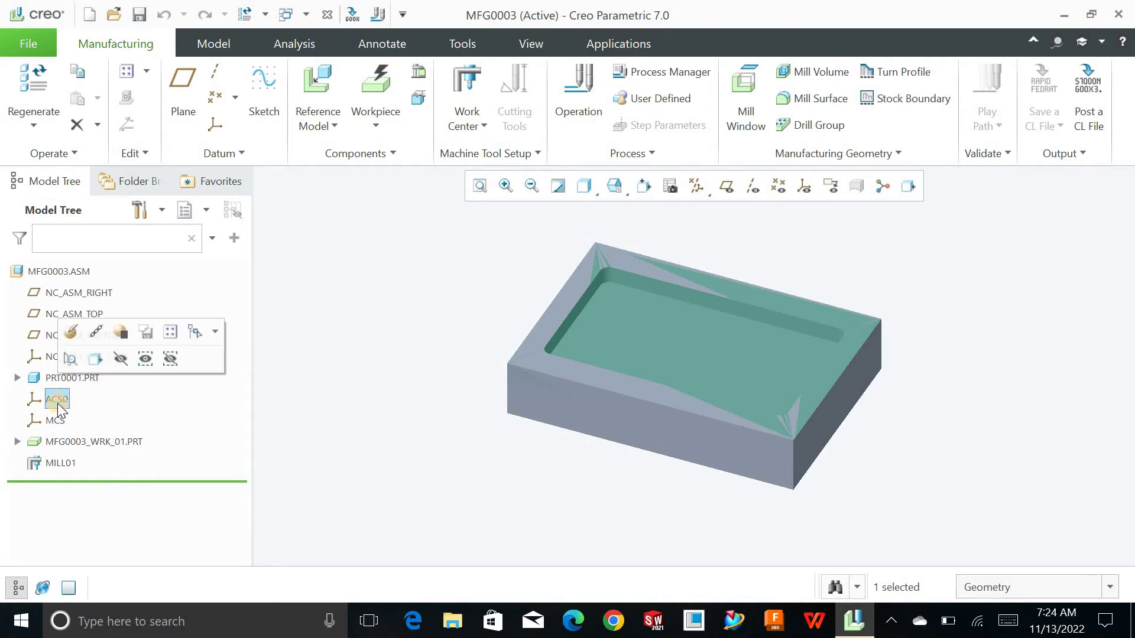
{"action": "left_click", "coordinate": [58, 403]}
{"action": "key", "text": "Return"}
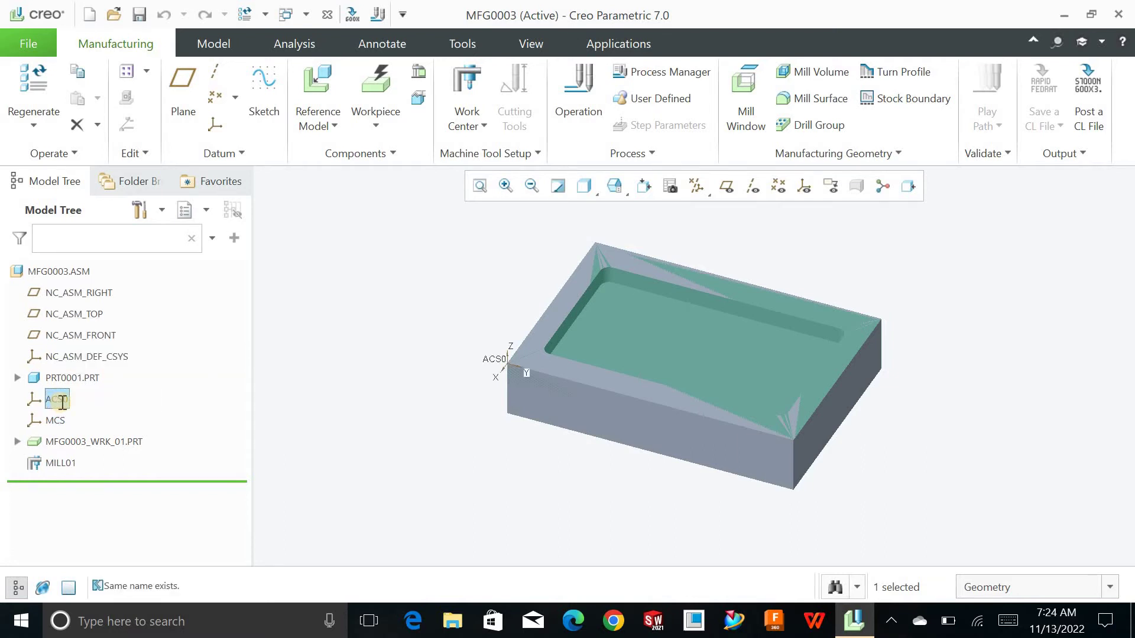
{"action": "double_click", "coordinate": [63, 402]}
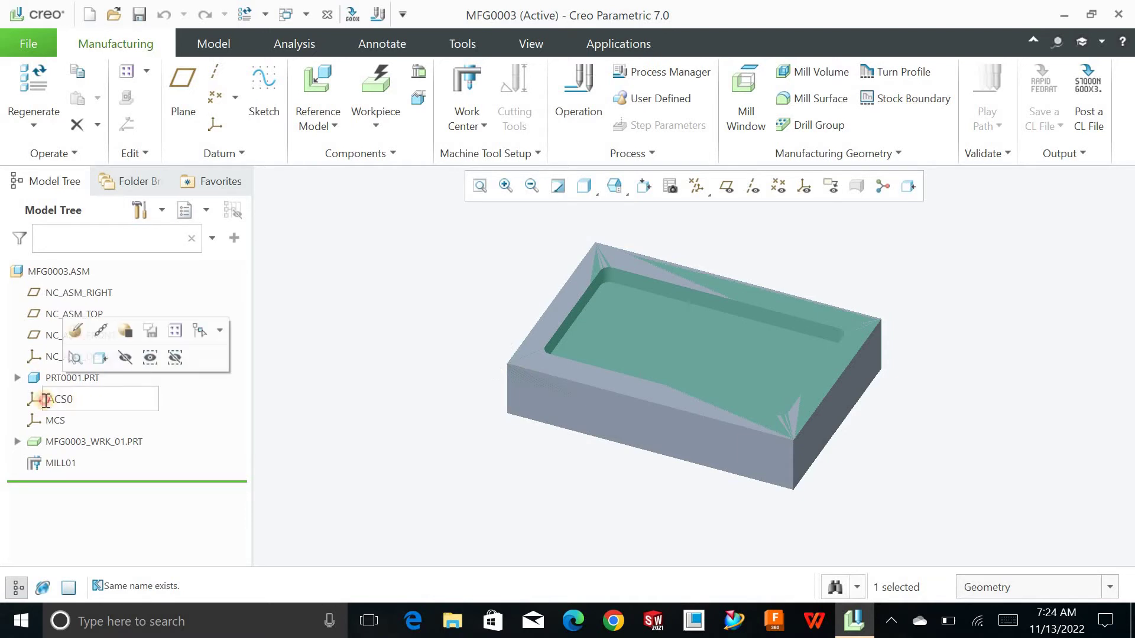
{"action": "left_click", "coordinate": [90, 404]}
{"action": "key", "text": "BackSpace"}
{"action": "type", "text": "1"}
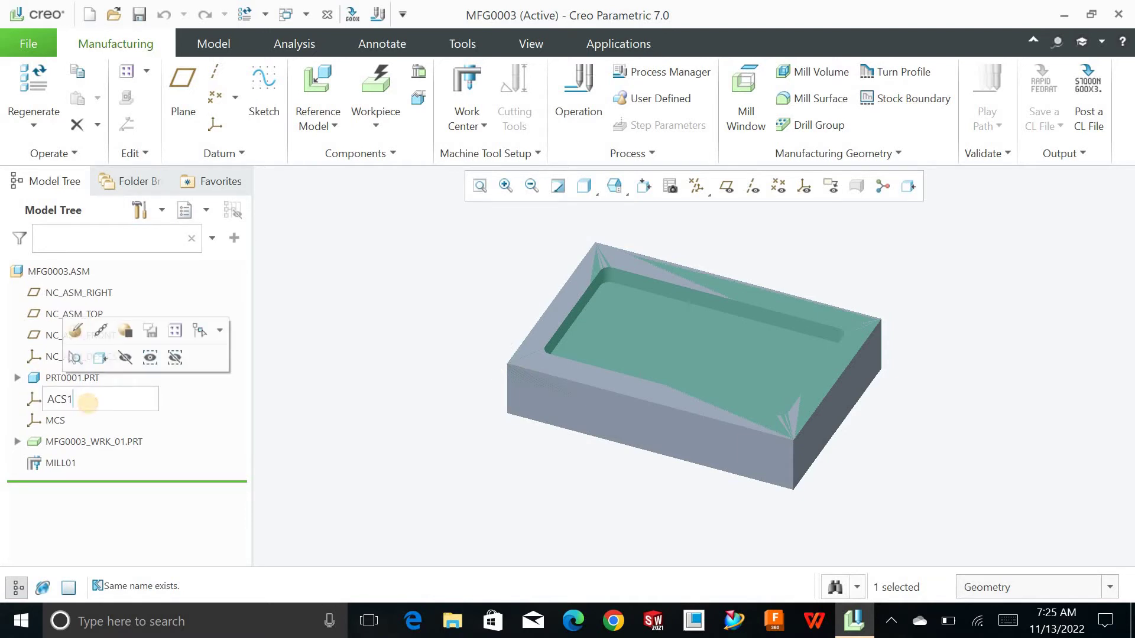
{"action": "key", "text": "Return"}
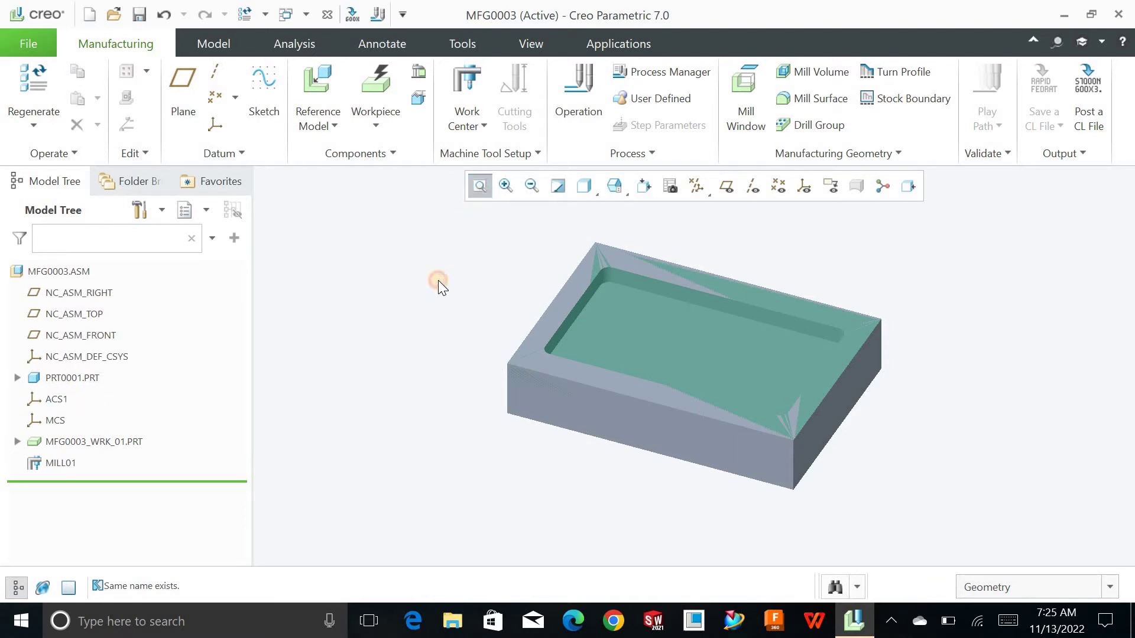
{"action": "middle_click_drag", "start_coordinate": [438, 281], "coordinate": [485, 217]}
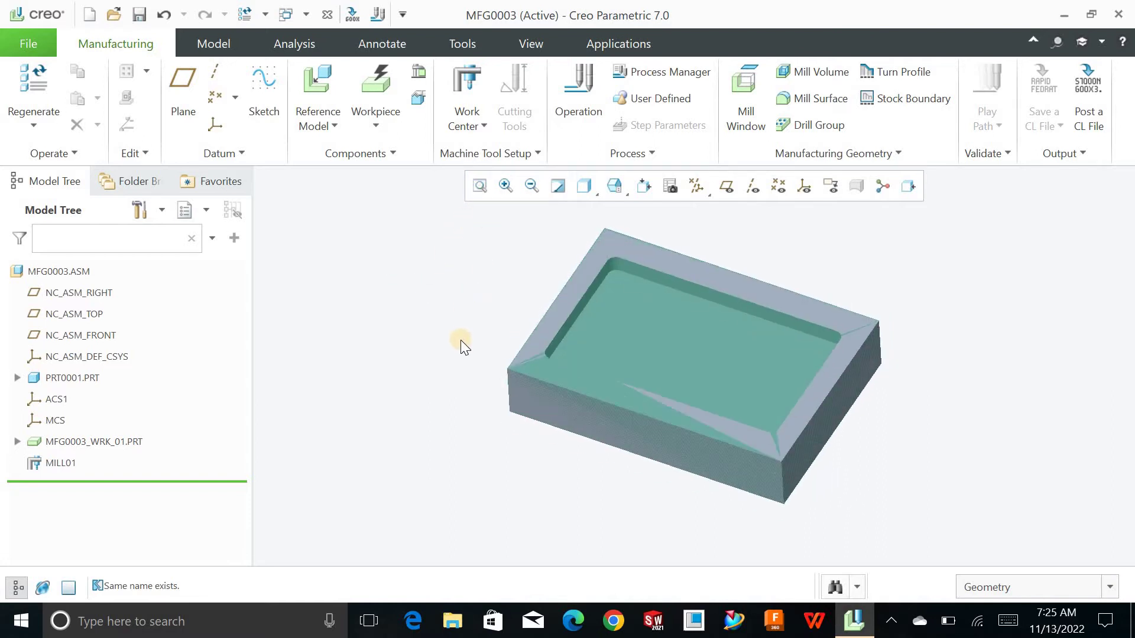
- Create a new operation on work center MILL01 with coordinate system ACS1 as its program zero
{"action": "mouse_move", "coordinate": [460, 339]}
{"action": "middle_mouse_down"}
{"action": "mouse_move", "coordinate": [463, 208]}
{"action": "mouse_move", "coordinate": [435, 183]}
{"action": "mouse_move", "coordinate": [456, 236]}
{"action": "mouse_move", "coordinate": [430, 319]}
{"action": "mouse_move", "coordinate": [448, 314]}
{"action": "mouse_move", "coordinate": [428, 317]}
{"action": "mouse_move", "coordinate": [443, 332]}
{"action": "mouse_move", "coordinate": [484, 254]}
{"action": "middle_mouse_up"}
{"action": "mouse_move", "coordinate": [483, 193]}
{"action": "middle_mouse_down"}
{"action": "mouse_move", "coordinate": [455, 285]}
{"action": "mouse_move", "coordinate": [469, 284]}
{"action": "mouse_move", "coordinate": [473, 189]}
{"action": "mouse_move", "coordinate": [474, 238]}
{"action": "middle_mouse_up"}
{"action": "mouse_move", "coordinate": [464, 325]}
{"action": "middle_mouse_down"}
{"action": "mouse_move", "coordinate": [473, 344]}
{"action": "mouse_move", "coordinate": [548, 202]}
{"action": "middle_mouse_up"}
{"action": "left_click", "coordinate": [596, 105]}
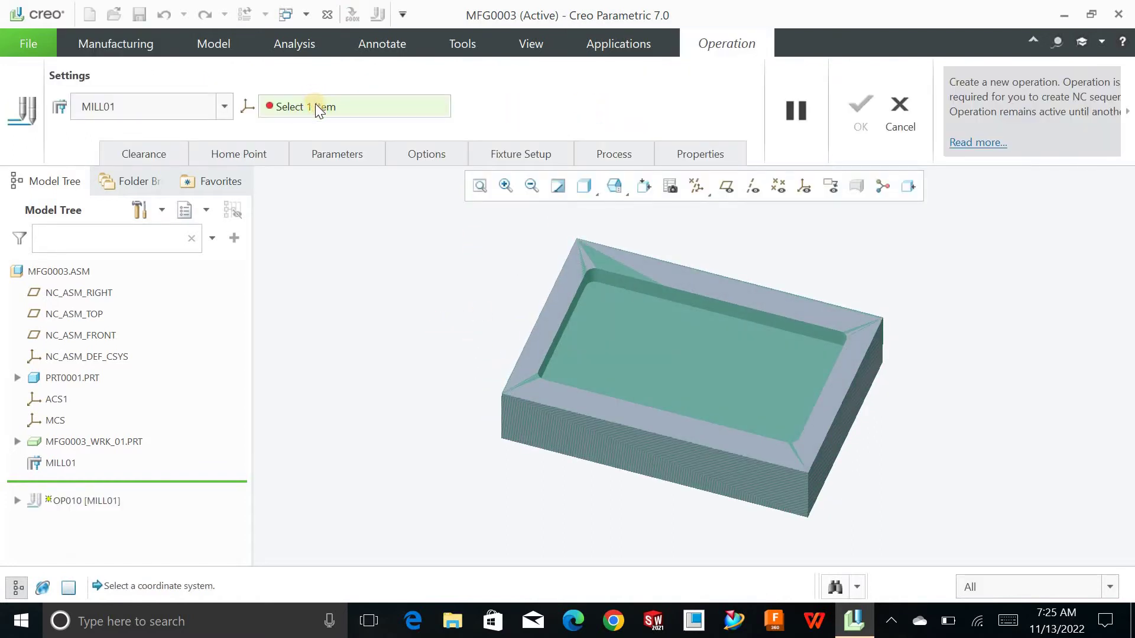
{"action": "left_click", "coordinate": [317, 105]}
{"action": "left_click", "coordinate": [51, 399]}
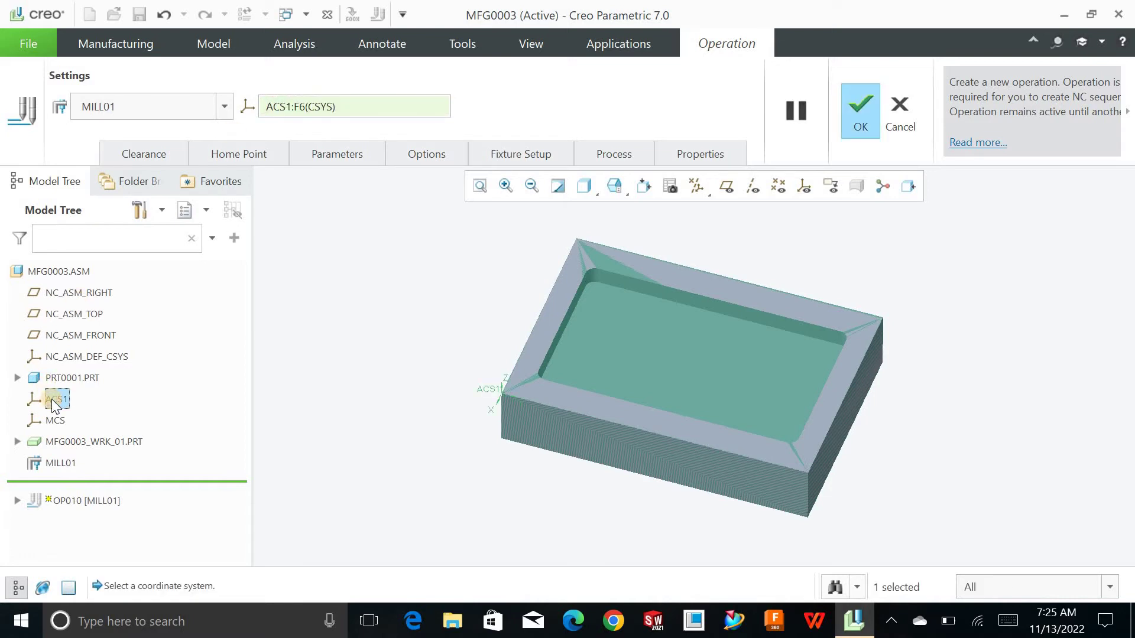
{"action": "middle_click", "coordinate": [333, 322]}
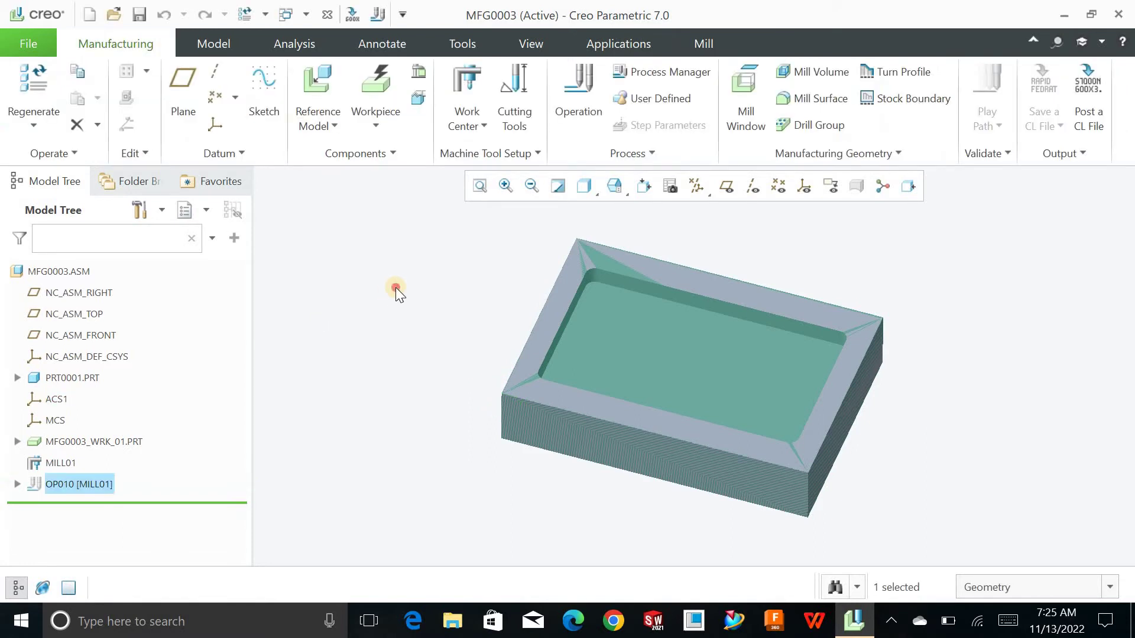
{"action": "left_click", "coordinate": [480, 186]}
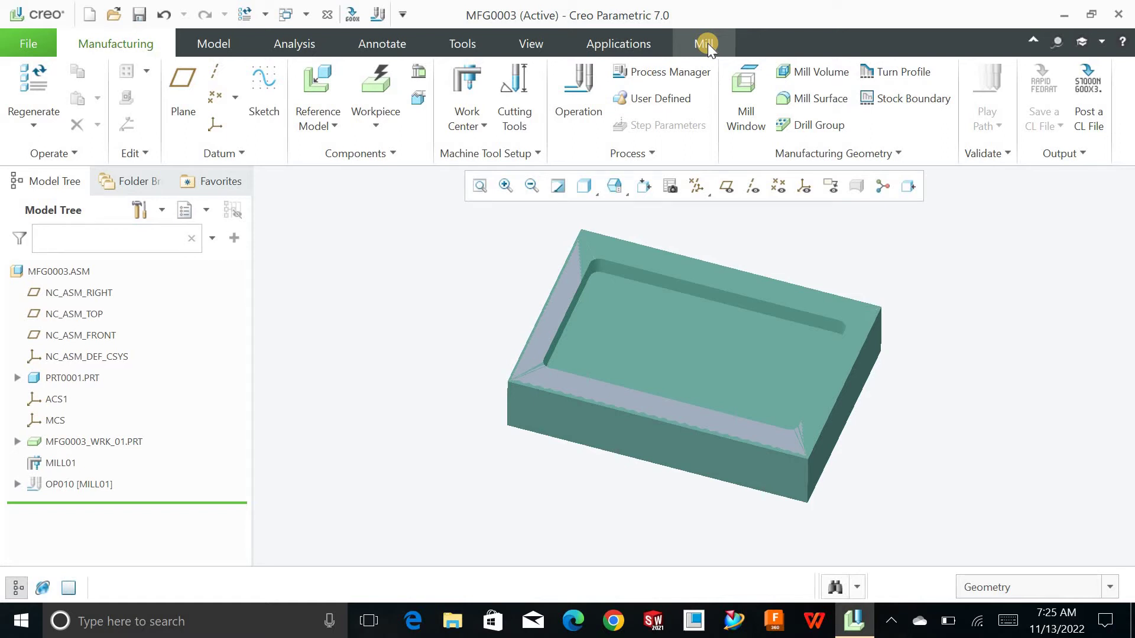
{"action": "left_click", "coordinate": [500, 130]}
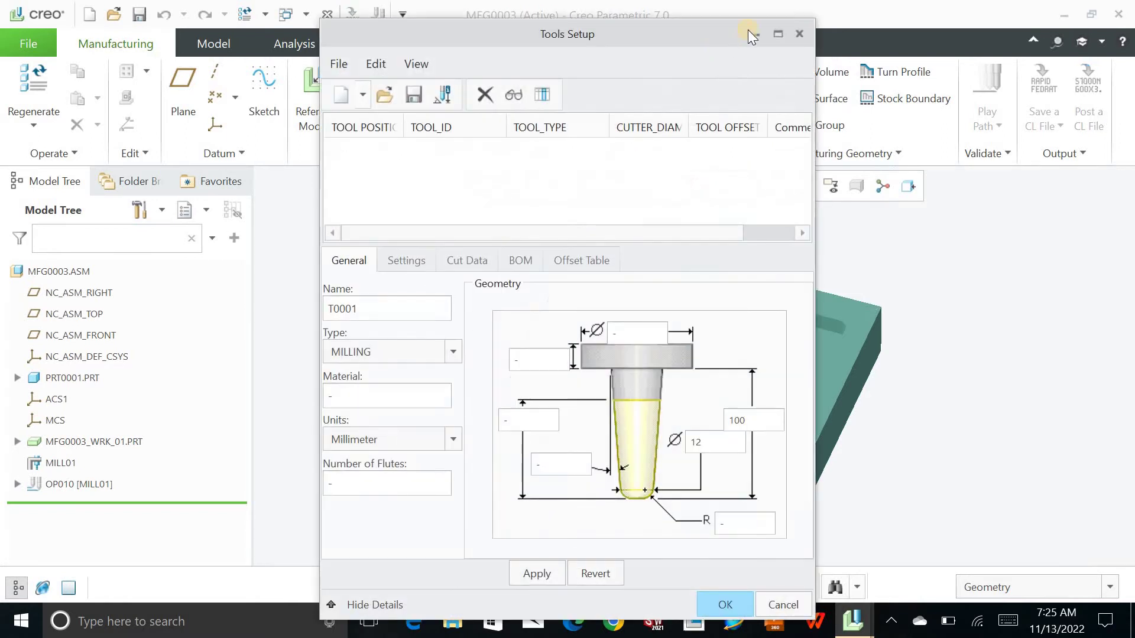
{"action": "left_click", "coordinate": [799, 34]}
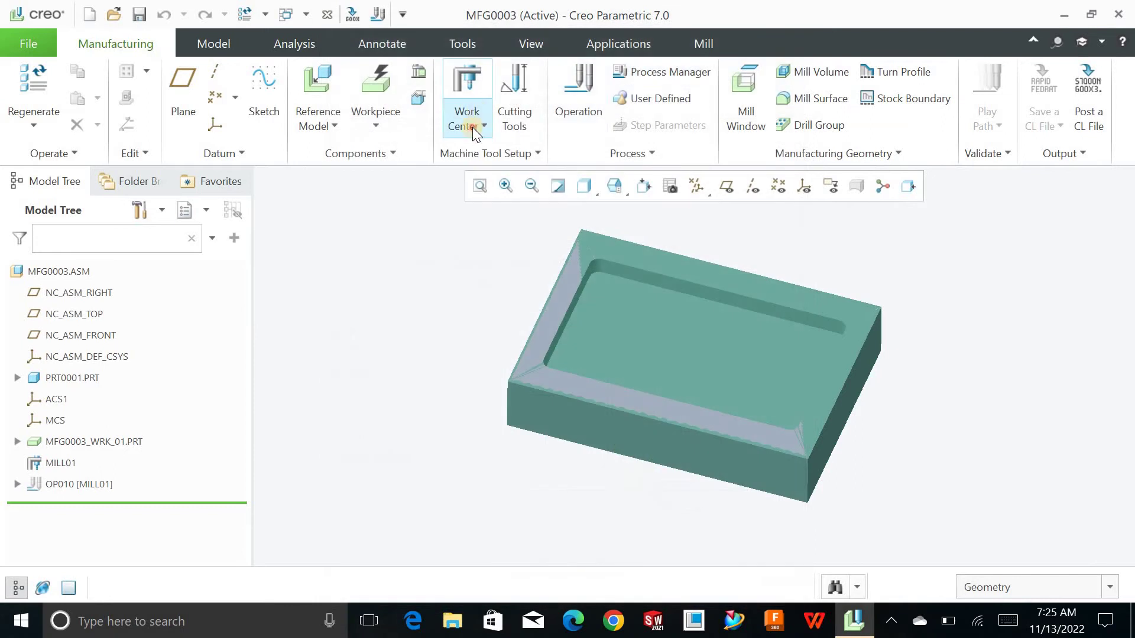
{"action": "left_click", "coordinate": [476, 127]}
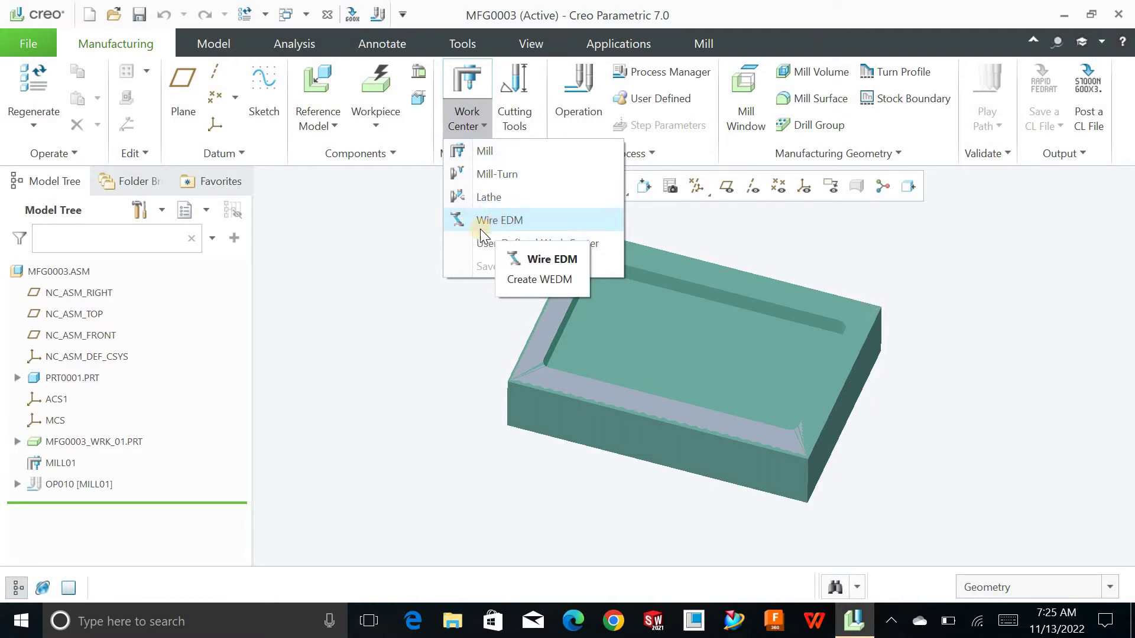
{"action": "left_click", "coordinate": [384, 232]}
{"action": "left_click", "coordinate": [485, 148]}
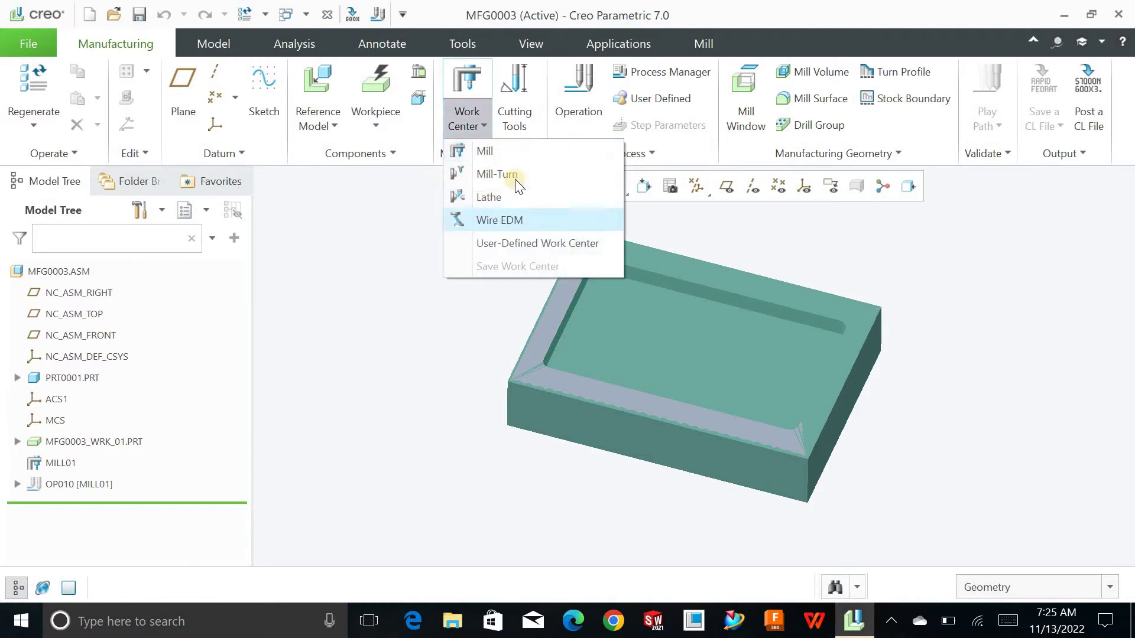
- Start a sketch-type mill window and choose the top face of the pocketed block as the window plane
{"action": "left_click", "coordinate": [706, 41]}
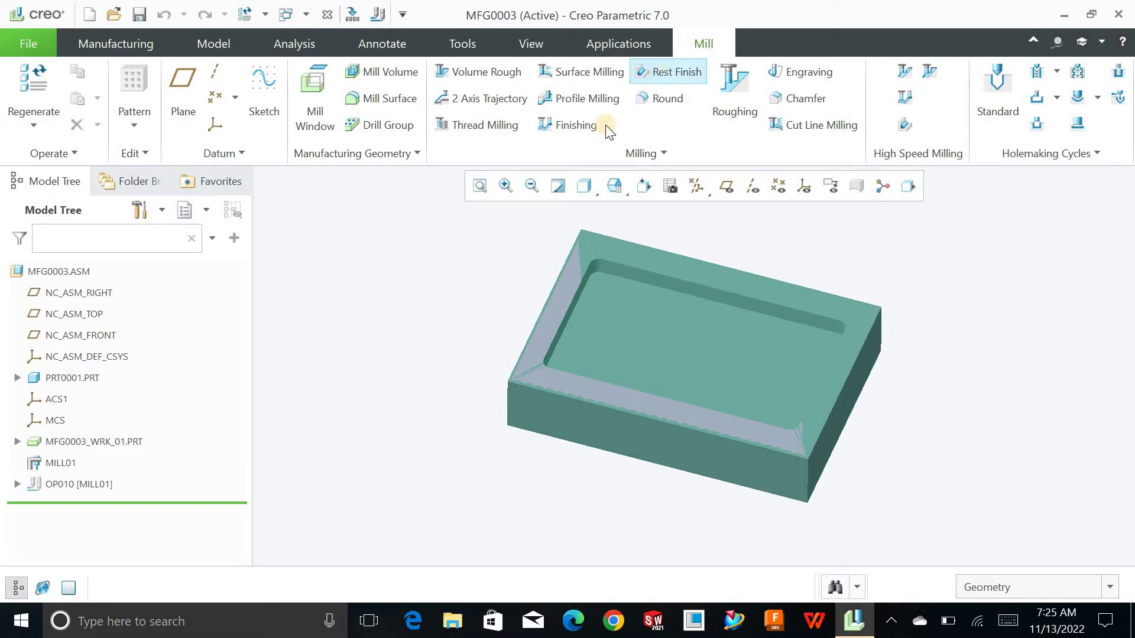
{"action": "middle_click_drag", "start_coordinate": [474, 266], "coordinate": [481, 191]}
{"action": "mouse_move", "coordinate": [494, 268]}
{"action": "middle_mouse_down"}
{"action": "mouse_move", "coordinate": [480, 185]}
{"action": "mouse_move", "coordinate": [497, 233]}
{"action": "mouse_move", "coordinate": [482, 241]}
{"action": "middle_mouse_up"}
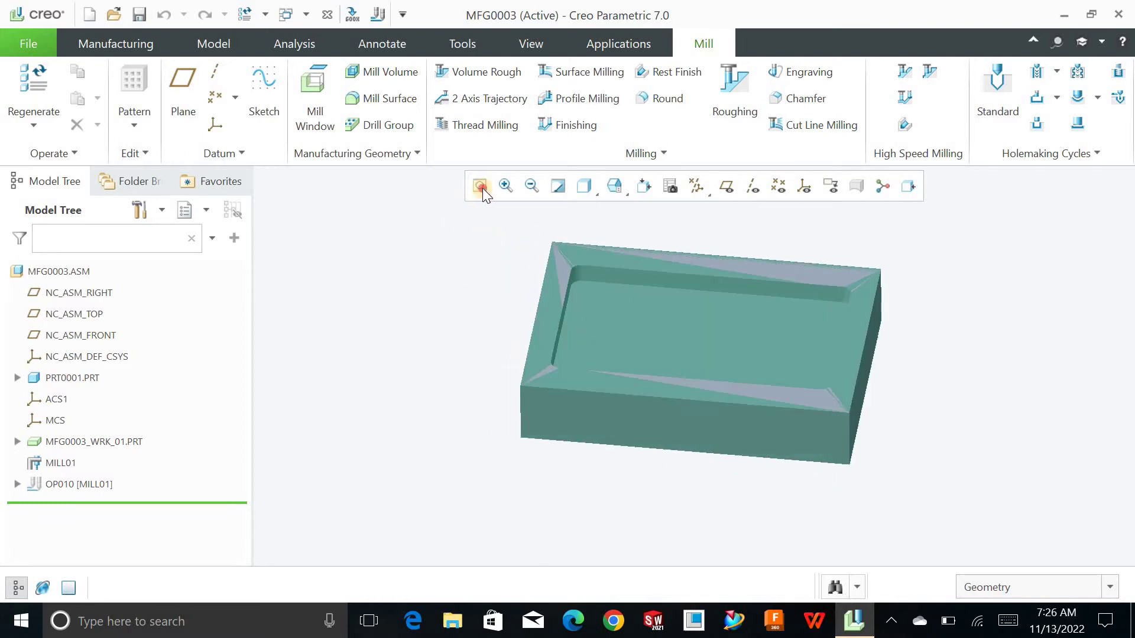
{"action": "mouse_move", "coordinate": [478, 185]}
{"action": "middle_mouse_down"}
{"action": "mouse_move", "coordinate": [478, 225]}
{"action": "mouse_move", "coordinate": [482, 180]}
{"action": "middle_mouse_up"}
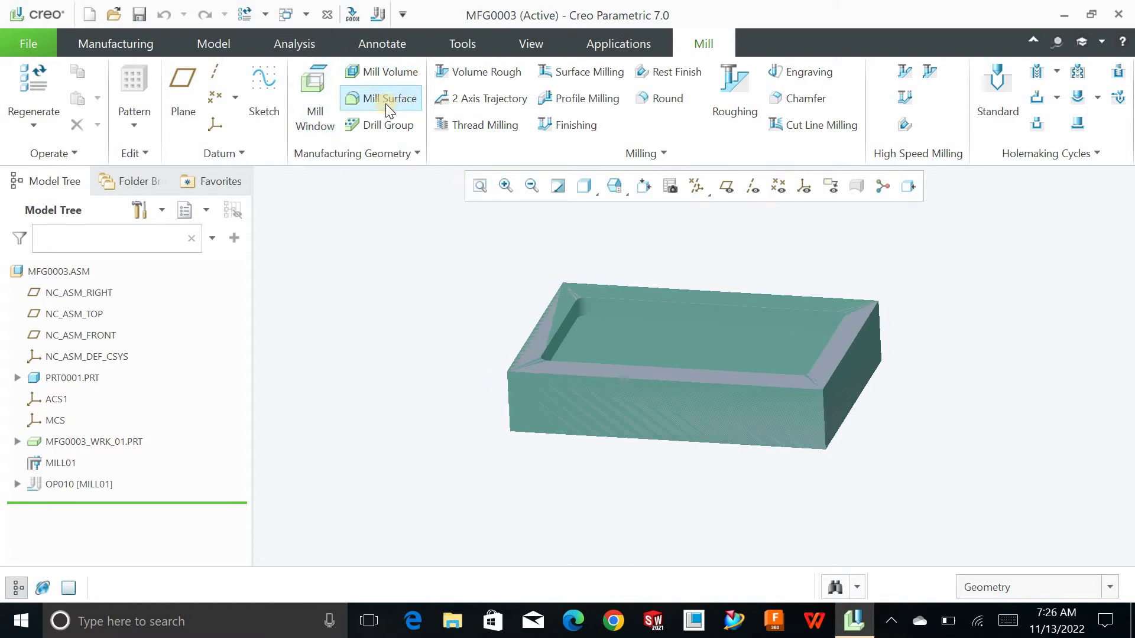
{"action": "left_click", "coordinate": [389, 151]}
{"action": "left_click", "coordinate": [389, 151]}
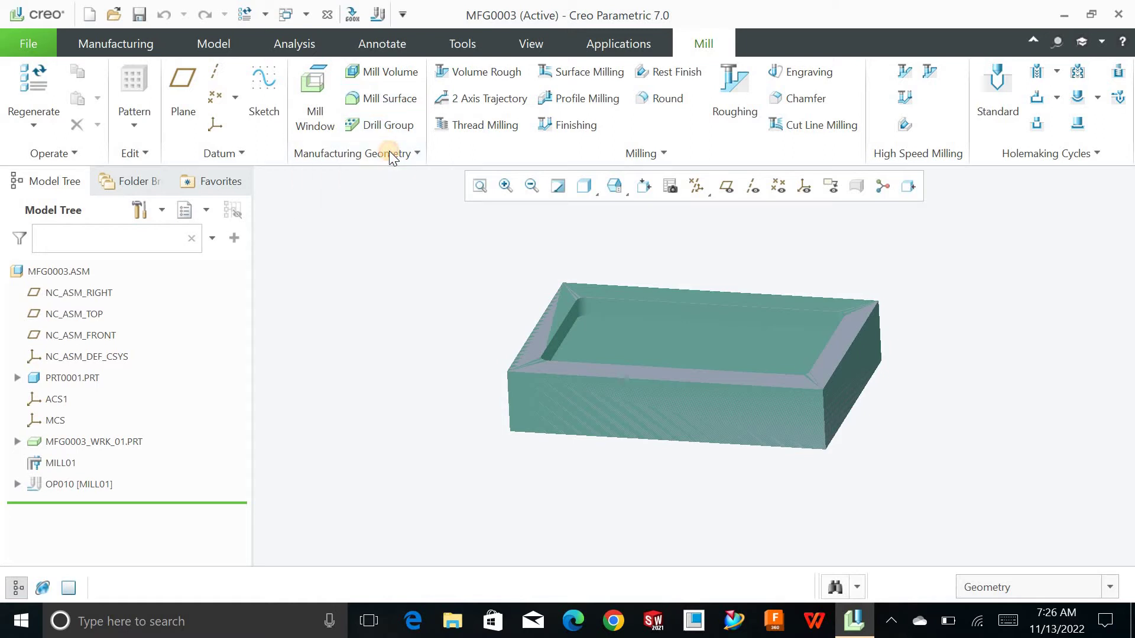
{"action": "left_click", "coordinate": [320, 106]}
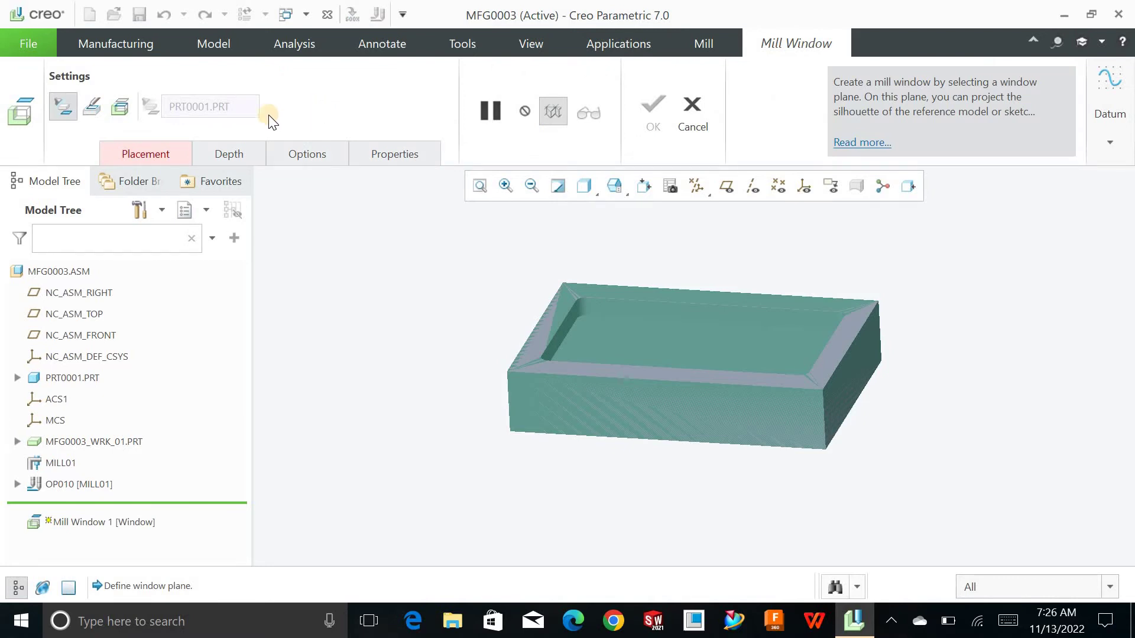
{"action": "left_click", "coordinate": [92, 109]}
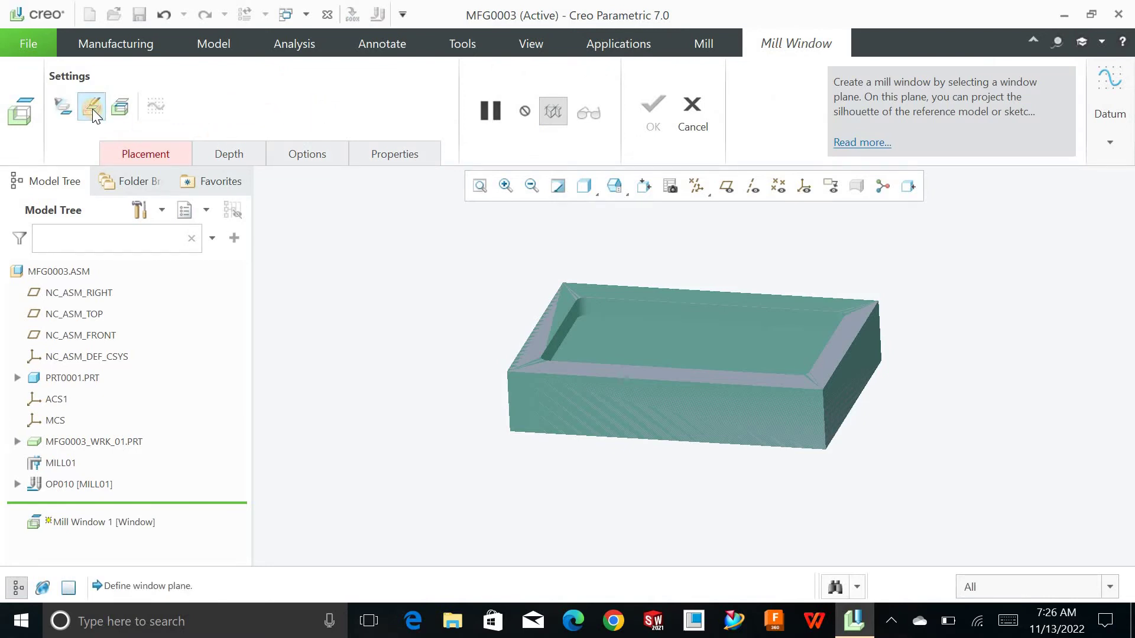
{"action": "left_click", "coordinate": [143, 155]}
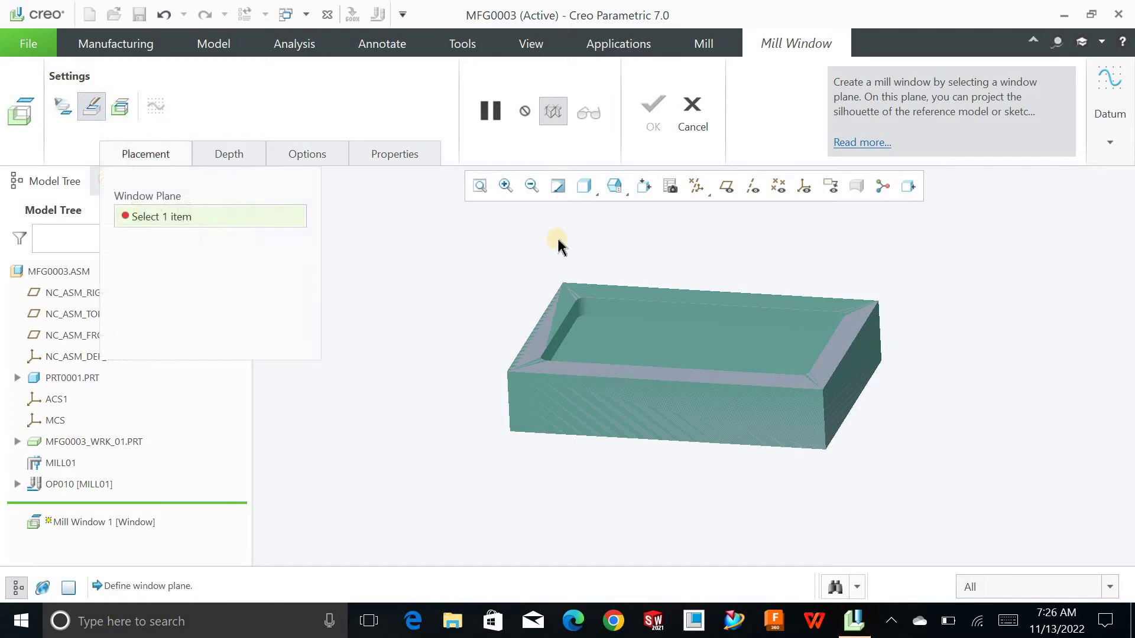
{"action": "left_click", "coordinate": [554, 311]}
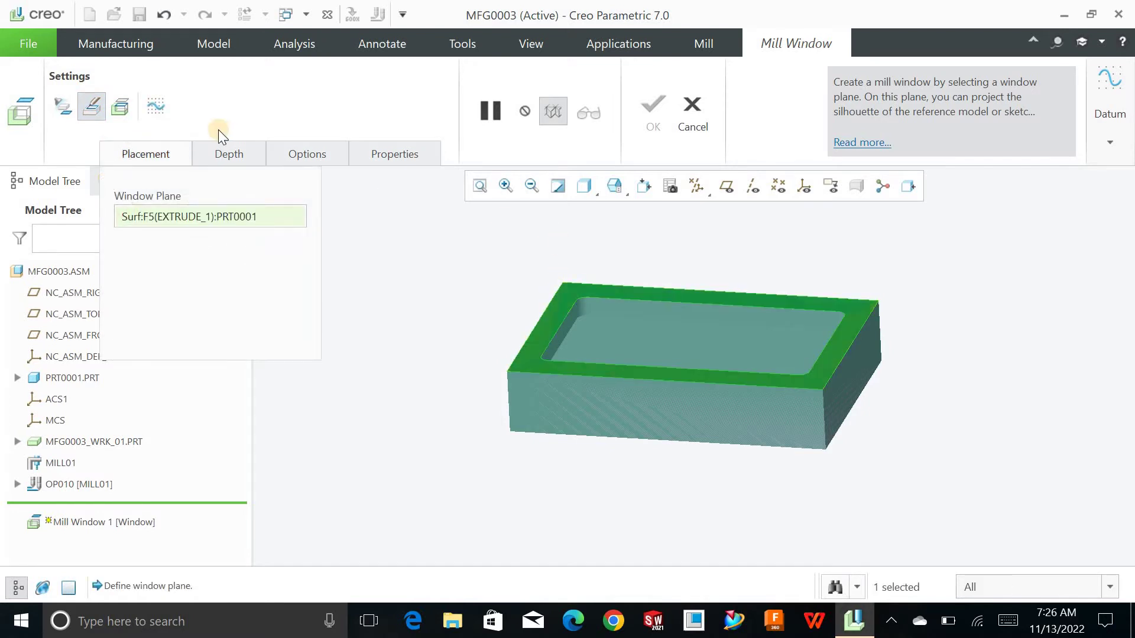
- Open the mill window's sketch and reference the block's front and left side surfaces
{"action": "left_click", "coordinate": [157, 110]}
{"action": "left_click", "coordinate": [591, 420]}
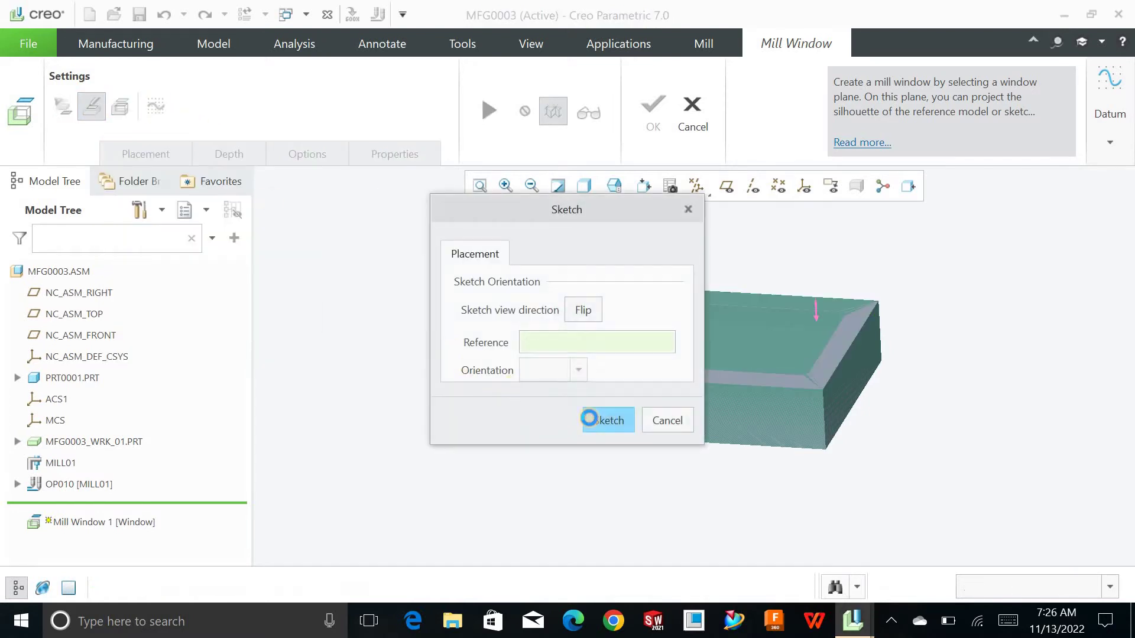
{"action": "left_click_drag", "start_coordinate": [405, 175], "coordinate": [100, 172]}
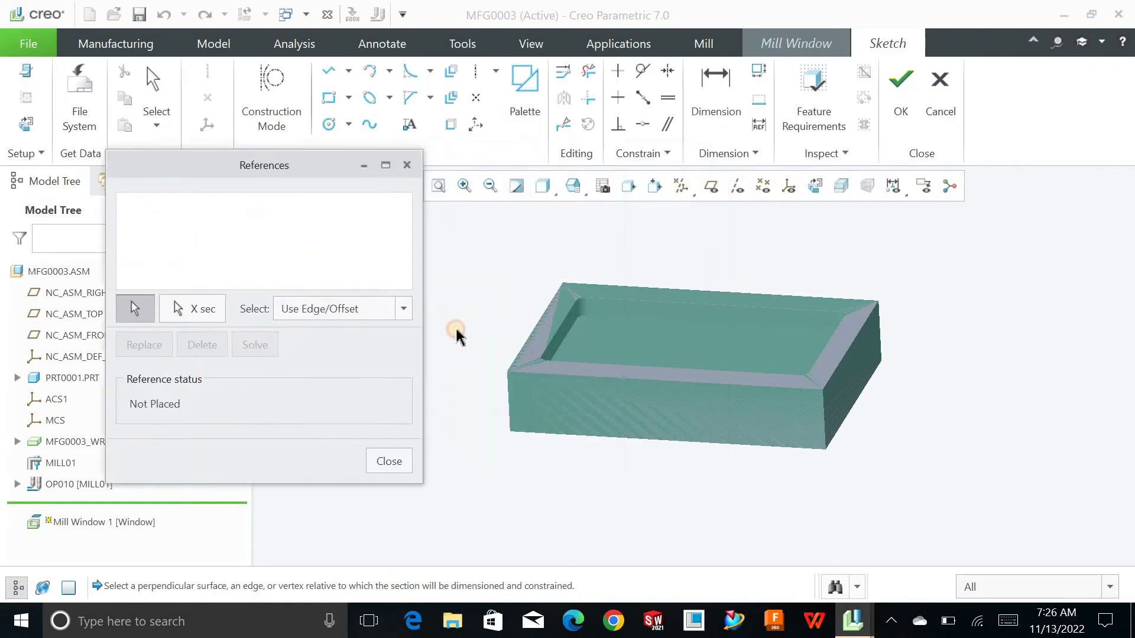
{"action": "left_click", "coordinate": [631, 385]}
{"action": "left_click", "coordinate": [509, 381]}
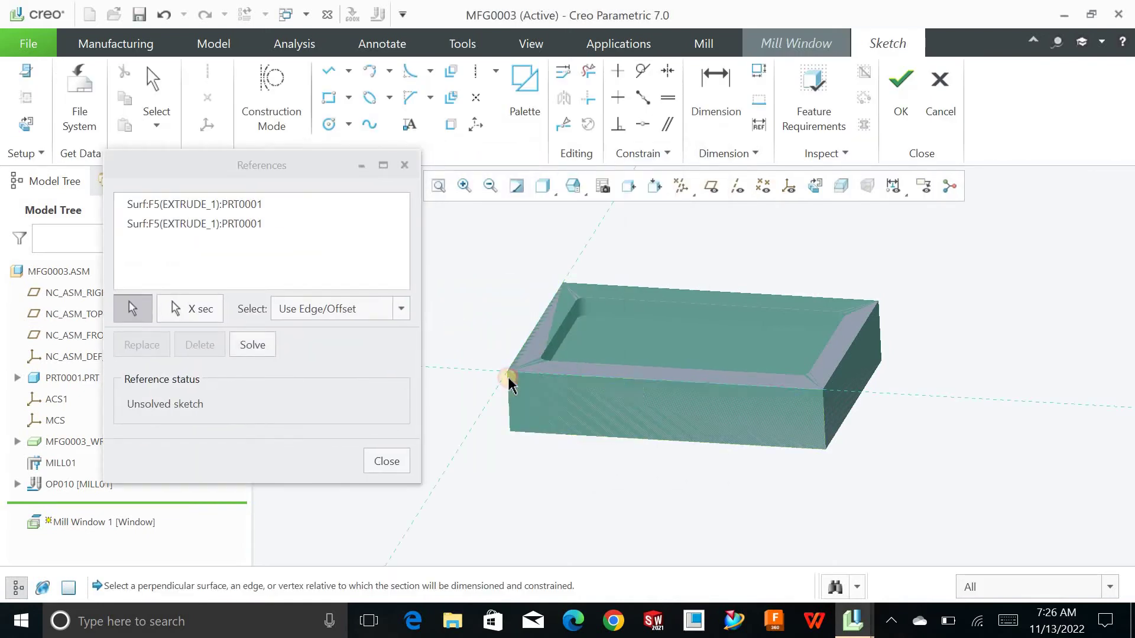
{"action": "left_click", "coordinate": [387, 461]}
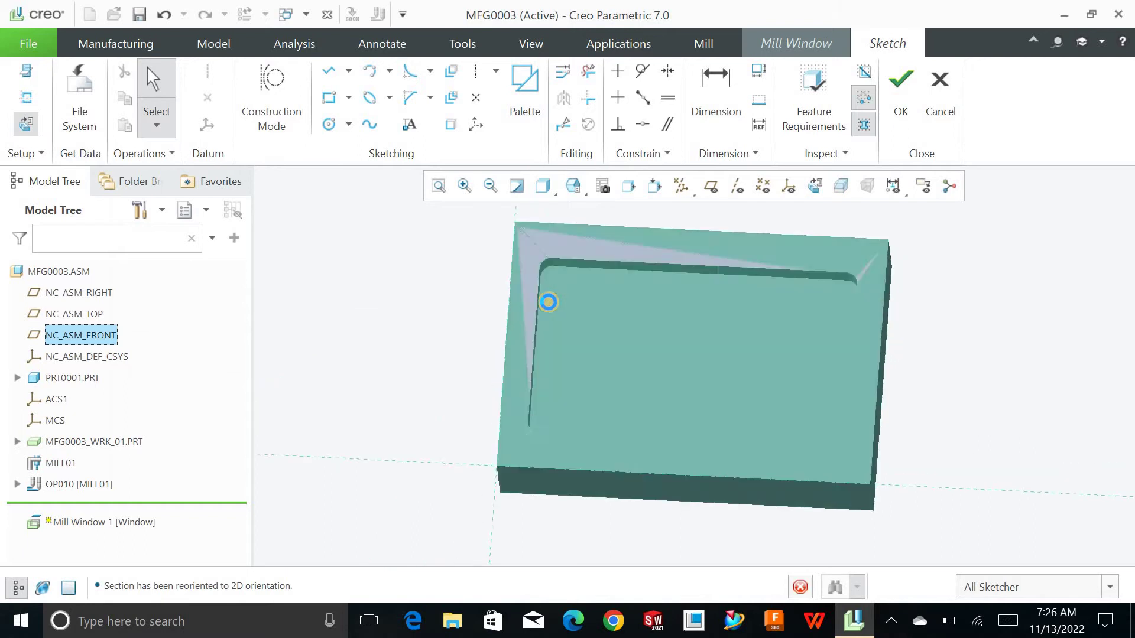
- Sketch a corner rectangle matching the block's full outer outline and finish the mill window's sketch
{"action": "left_click", "coordinate": [329, 97]}
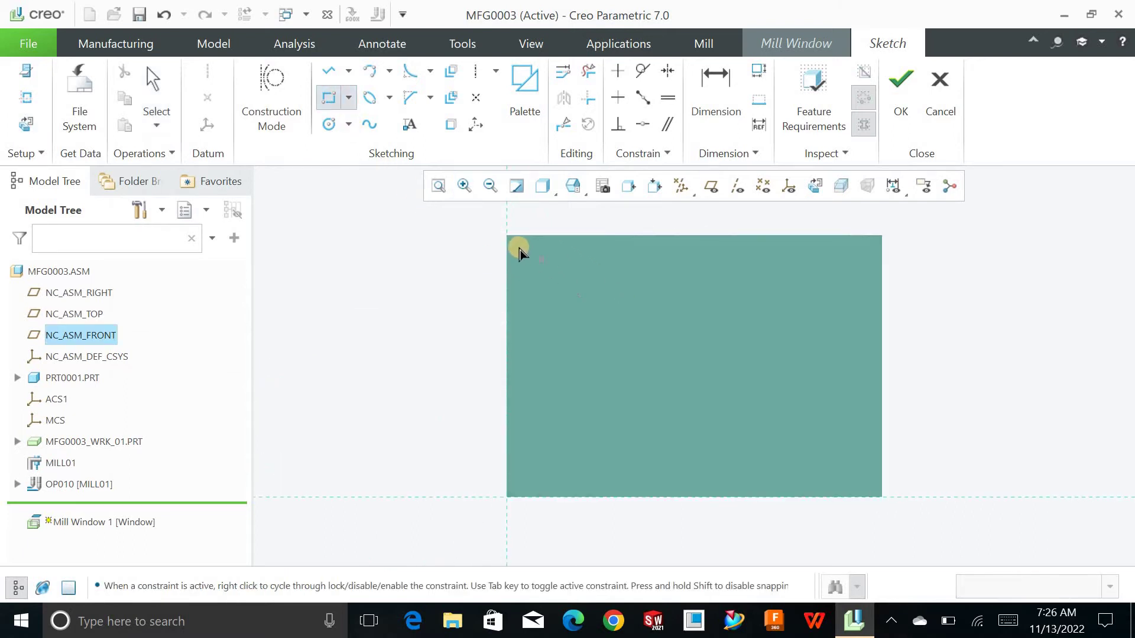
{"action": "left_click", "coordinate": [507, 236]}
{"action": "left_click", "coordinate": [767, 421]}
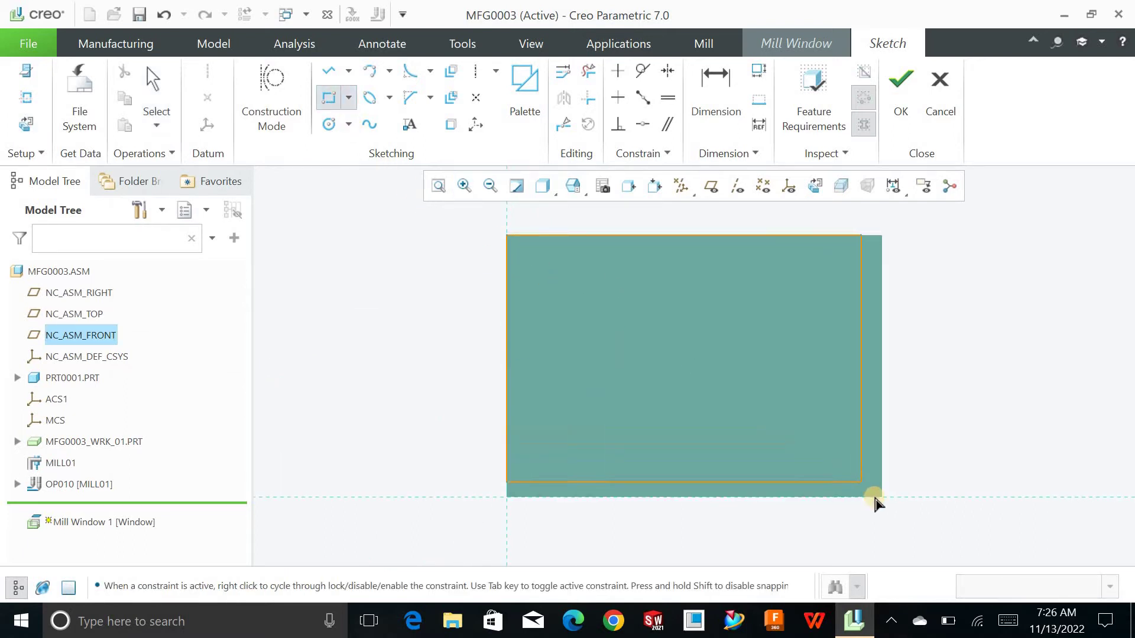
{"action": "left_click", "coordinate": [882, 498]}
{"action": "middle_click", "coordinate": [890, 290]}
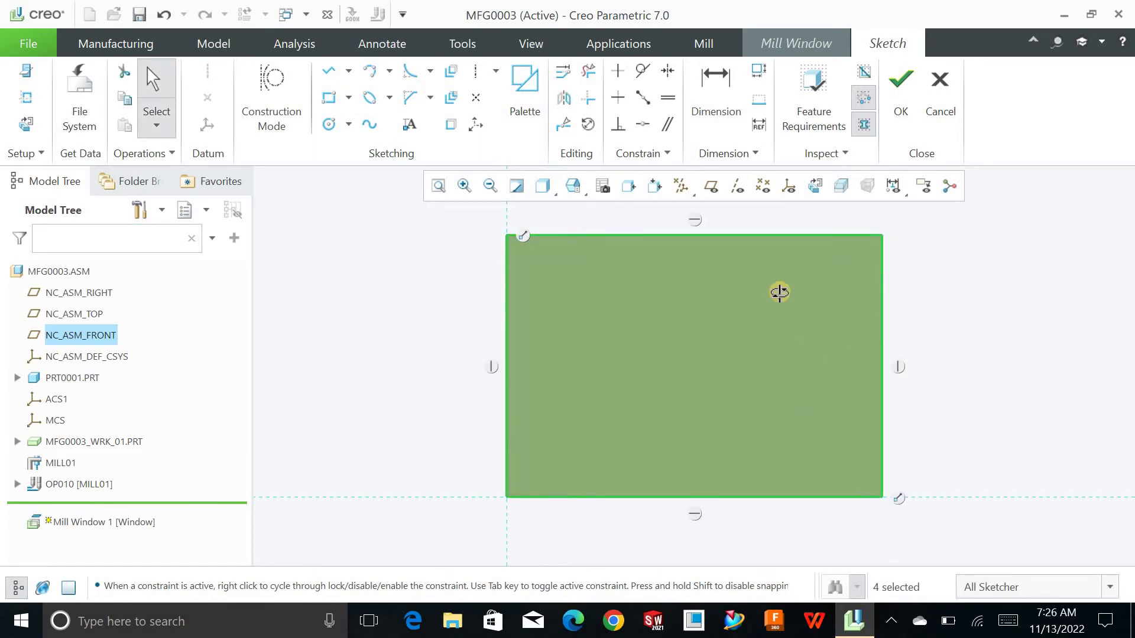
{"action": "key", "text": "ctrl+d"}
{"action": "left_click", "coordinate": [439, 185]}
{"action": "mouse_move", "coordinate": [471, 307]}
{"action": "middle_mouse_down"}
{"action": "mouse_move", "coordinate": [449, 310]}
{"action": "mouse_move", "coordinate": [464, 319]}
{"action": "middle_mouse_up"}
{"action": "left_click", "coordinate": [438, 187]}
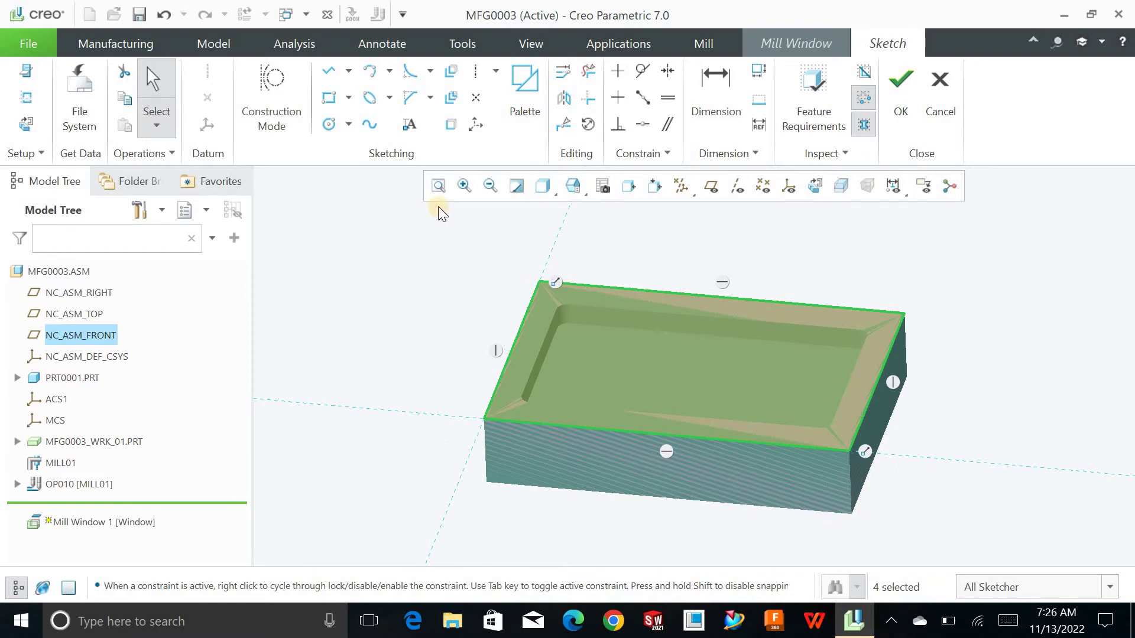
{"action": "left_click", "coordinate": [900, 95]}
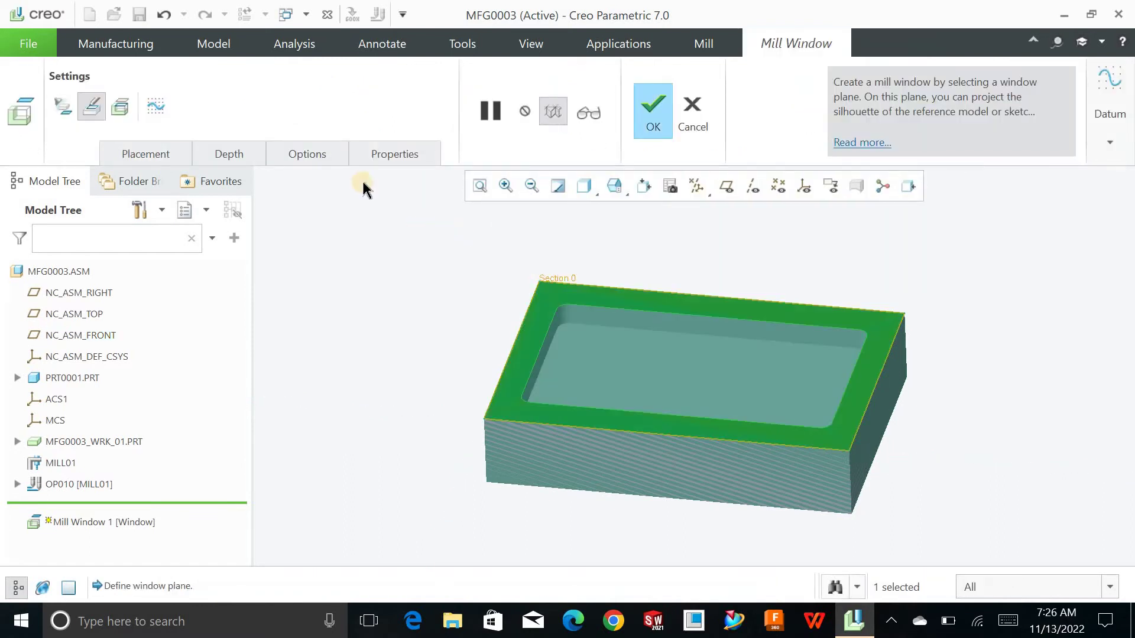
- Try a blind window depth of 3, then -3, measured from the top face, and turn the depth specification off again
{"action": "left_click", "coordinate": [223, 159]}
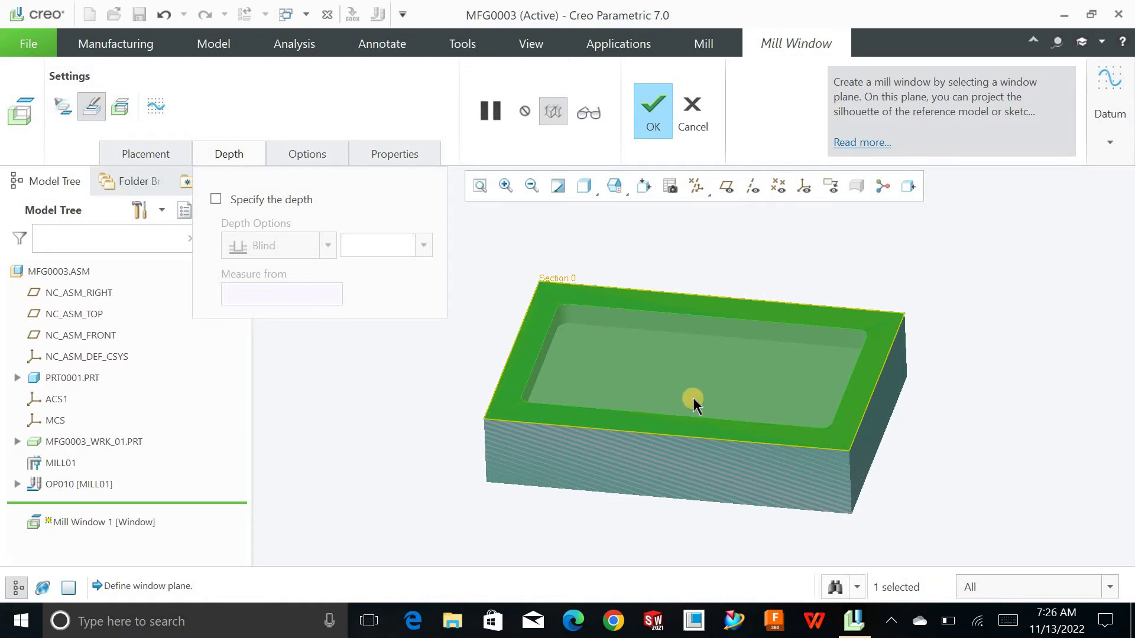
{"action": "left_click", "coordinate": [216, 199]}
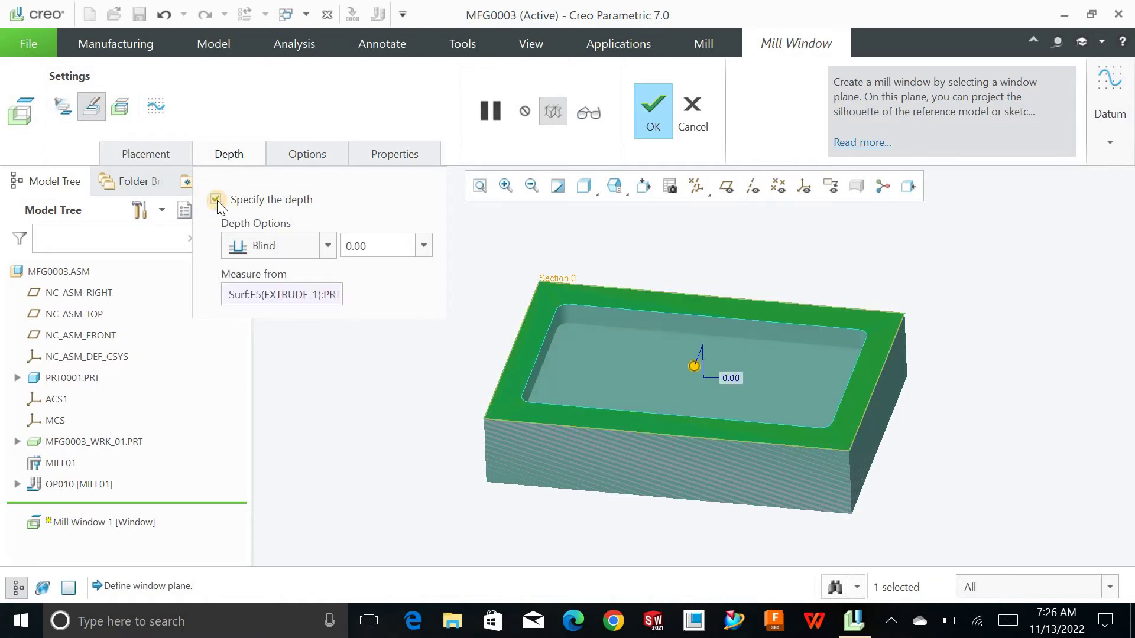
{"action": "left_click", "coordinate": [401, 250]}
{"action": "type", "text": "3"}
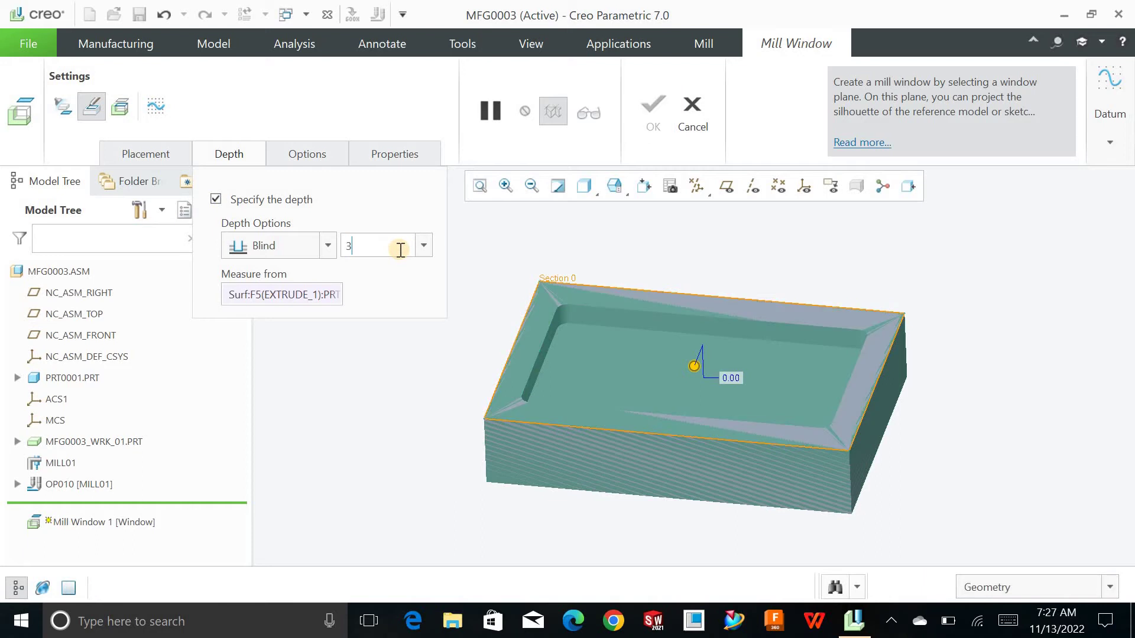
{"action": "key", "text": "Return"}
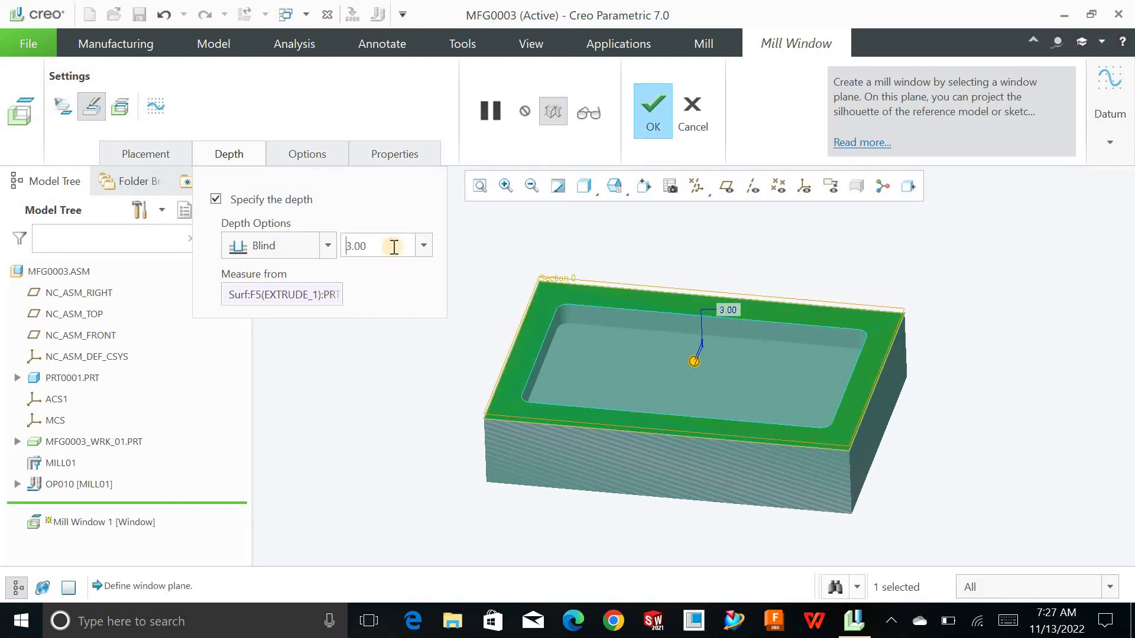
{"action": "type", "text": "-"}
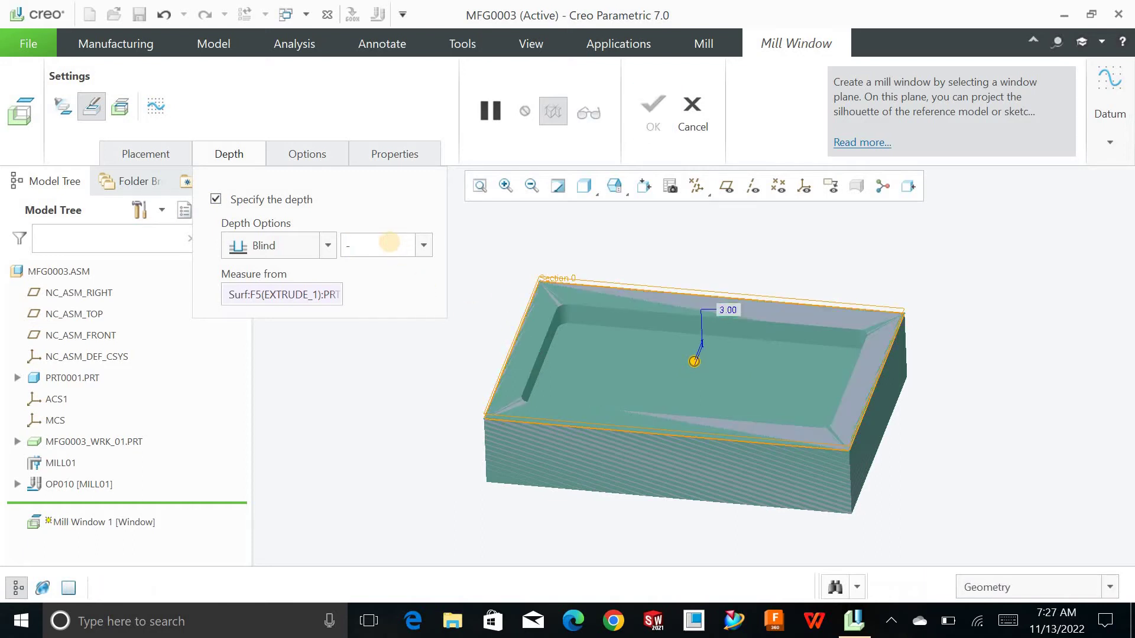
{"action": "type", "text": "3"}
{"action": "key", "text": "Return"}
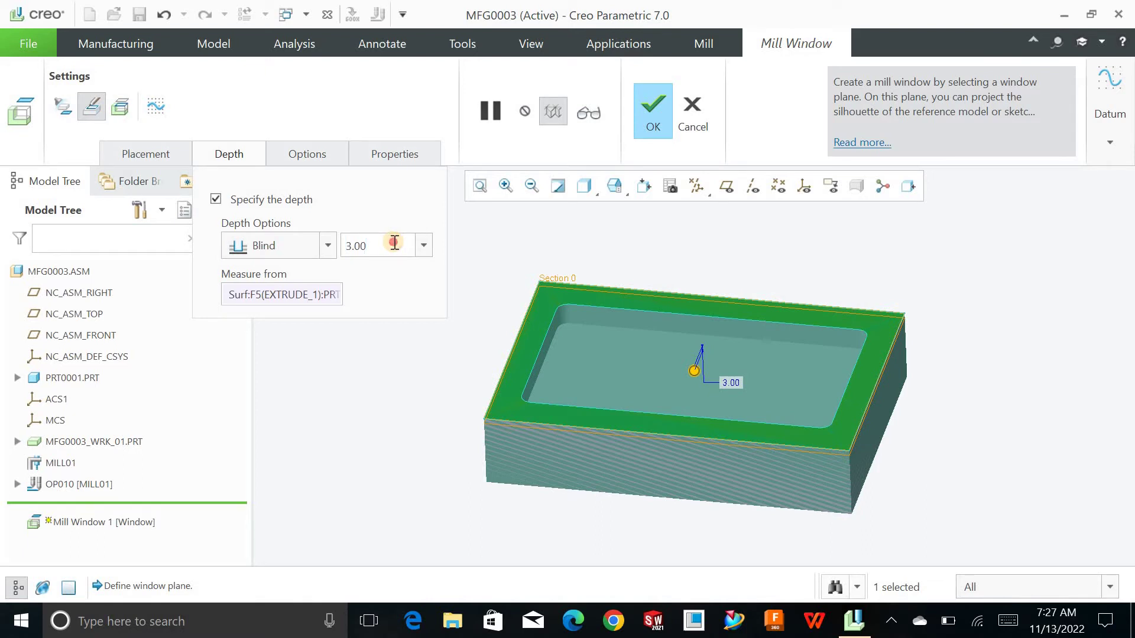
{"action": "left_click", "coordinate": [215, 200]}
- Set the tool to machine inside the window contour and complete the mill window
{"action": "left_click", "coordinate": [305, 155]}
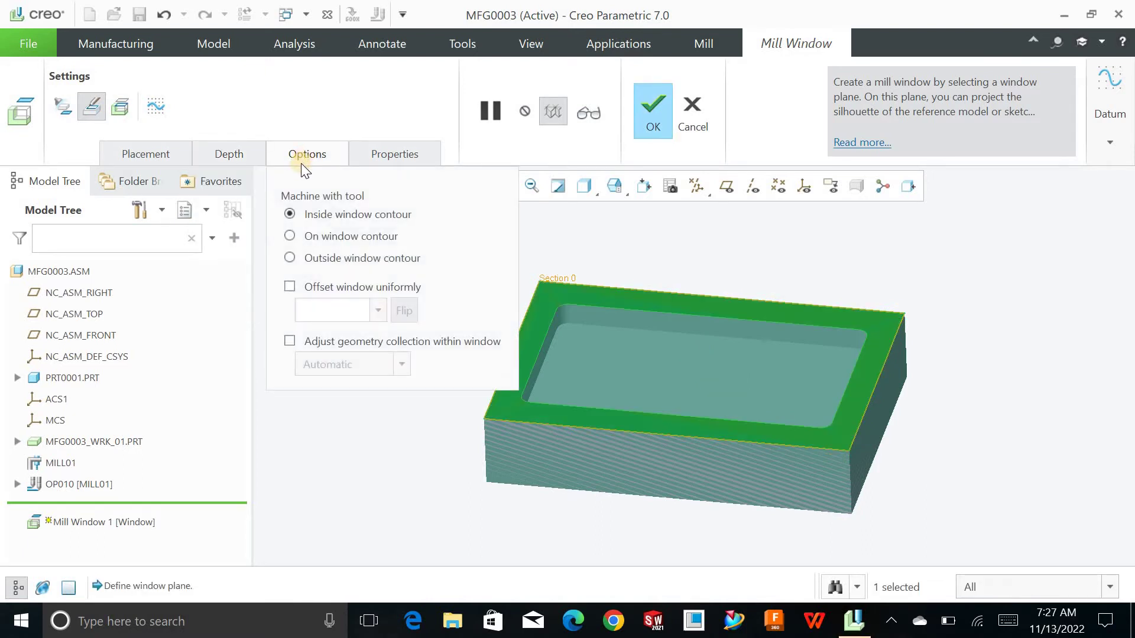
{"action": "left_click", "coordinate": [290, 237]}
{"action": "middle_click_drag", "start_coordinate": [653, 399], "coordinate": [658, 400]}
{"action": "left_click", "coordinate": [289, 214]}
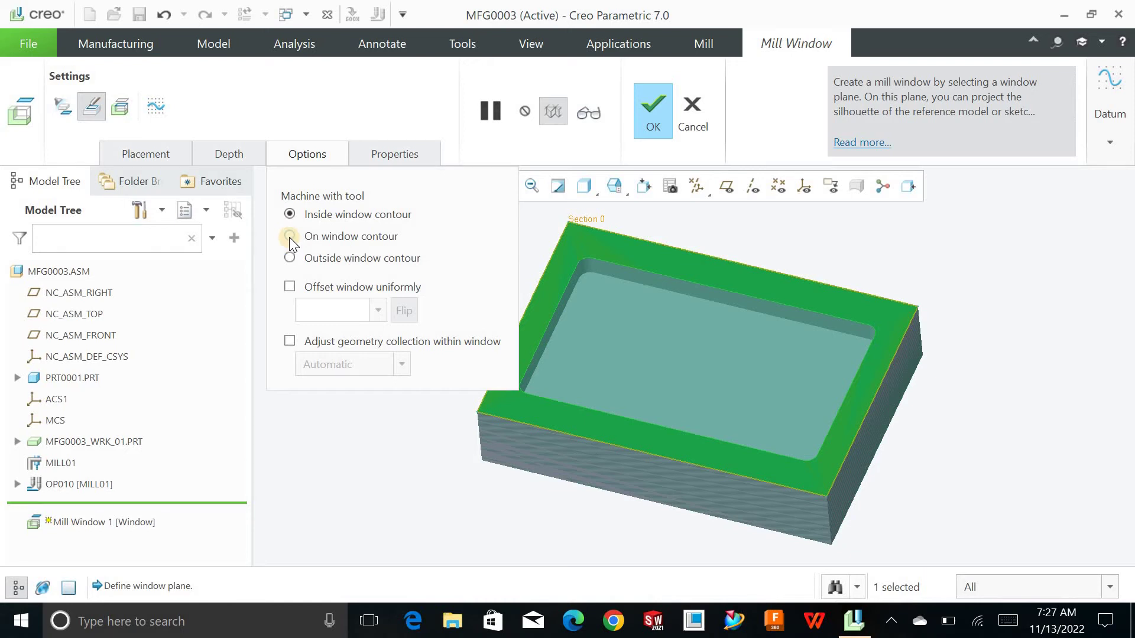
{"action": "left_click", "coordinate": [317, 153]}
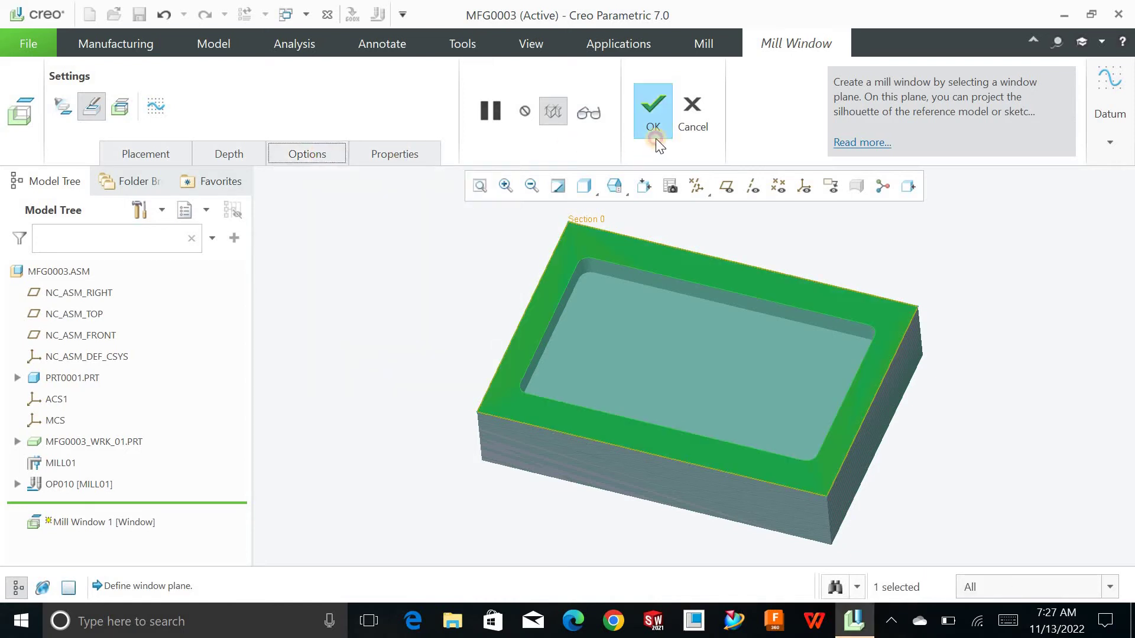
{"action": "left_click", "coordinate": [648, 127]}
{"action": "left_click", "coordinate": [479, 193]}
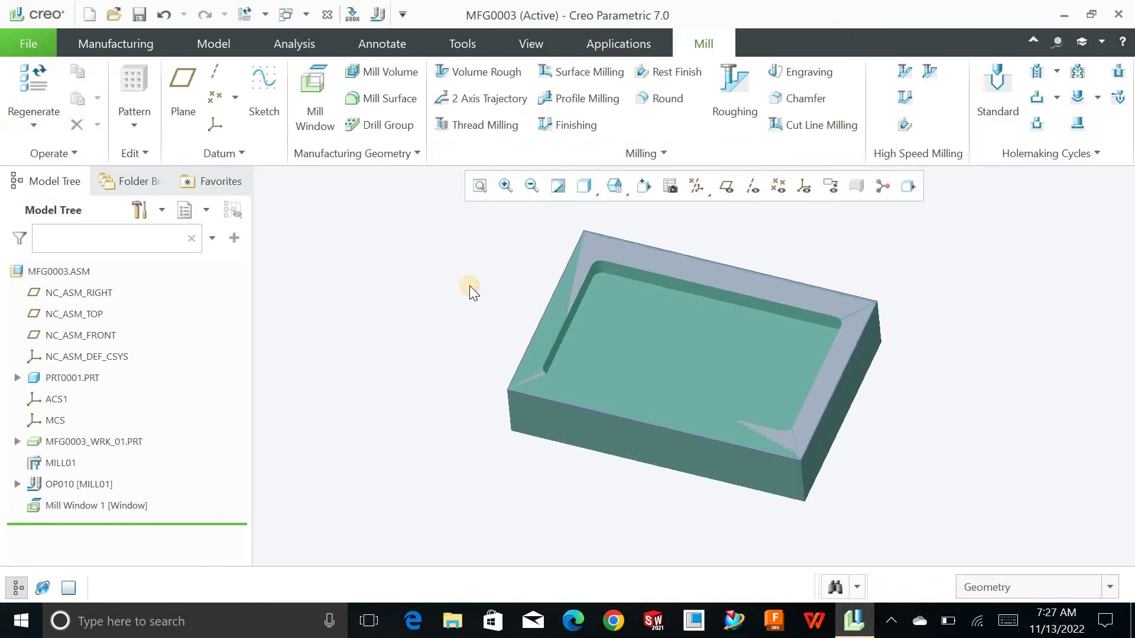
{"action": "middle_click_drag", "start_coordinate": [469, 286], "coordinate": [473, 226]}
{"action": "left_click", "coordinate": [477, 192]}
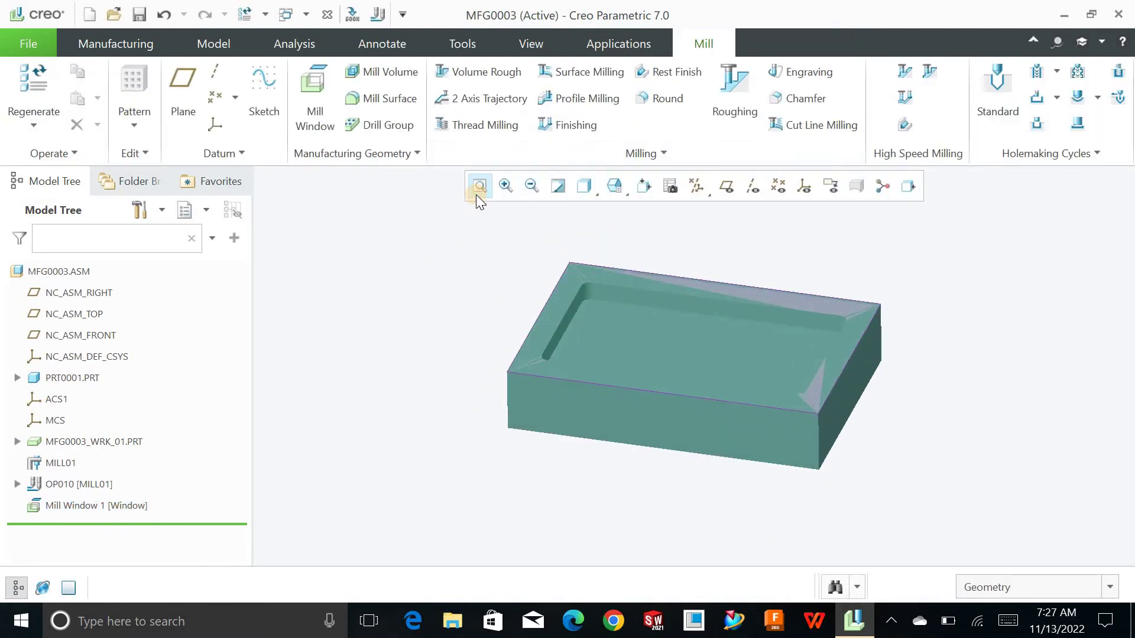
{"action": "left_click", "coordinate": [643, 155]}
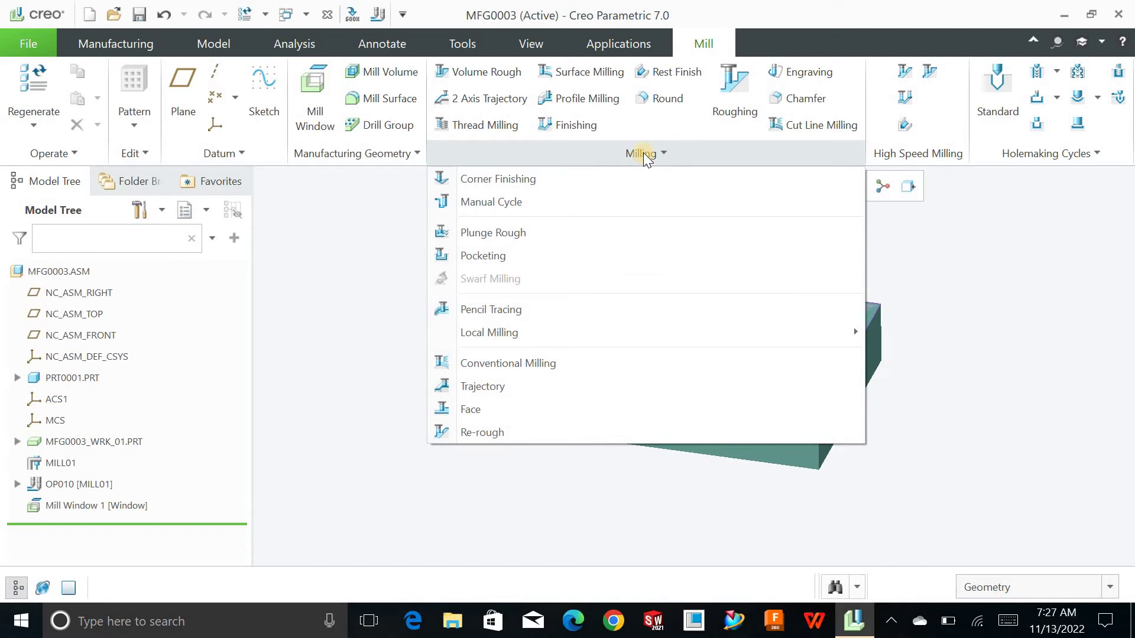
{"action": "left_click", "coordinate": [643, 155]}
{"action": "left_click", "coordinate": [675, 154]}
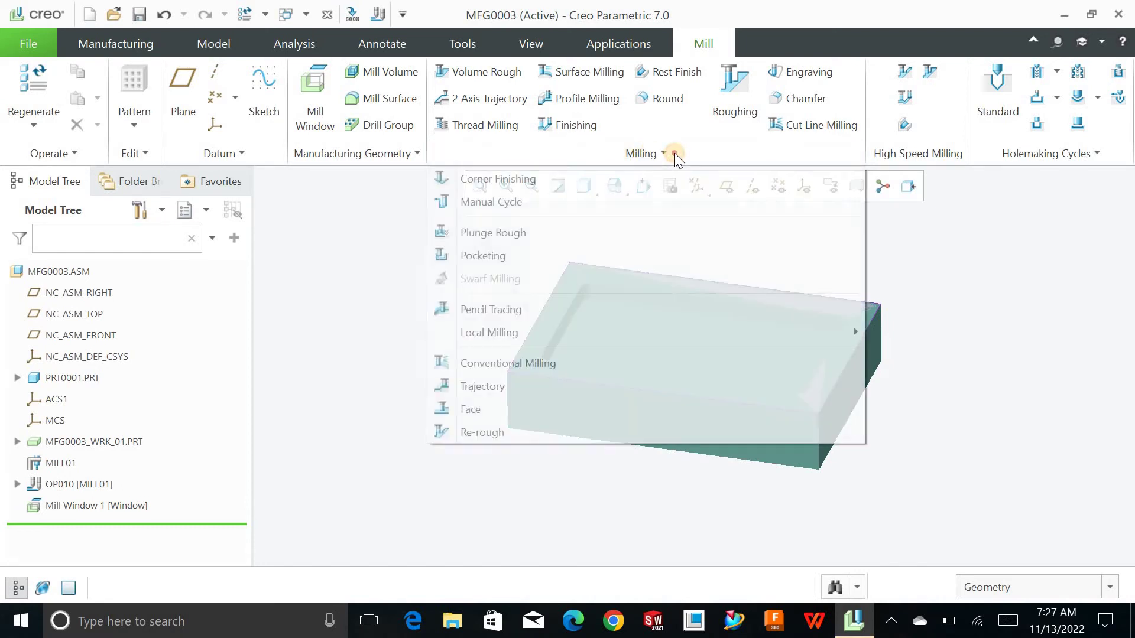
{"action": "left_click", "coordinate": [675, 154]}
{"action": "left_click", "coordinate": [675, 152]}
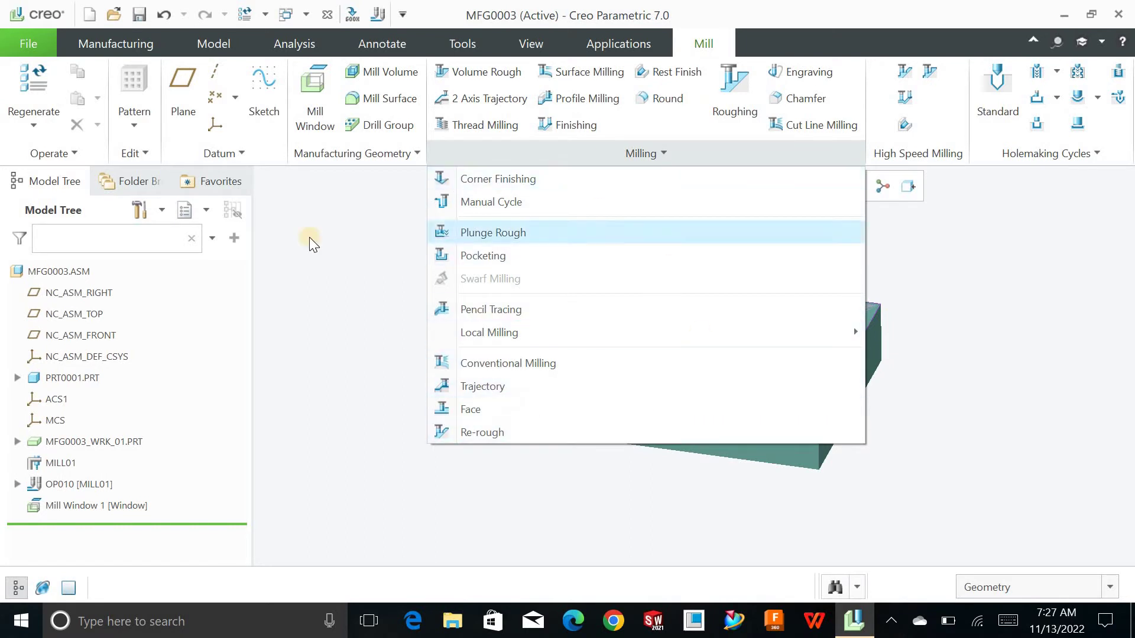
{"action": "left_click", "coordinate": [360, 316]}
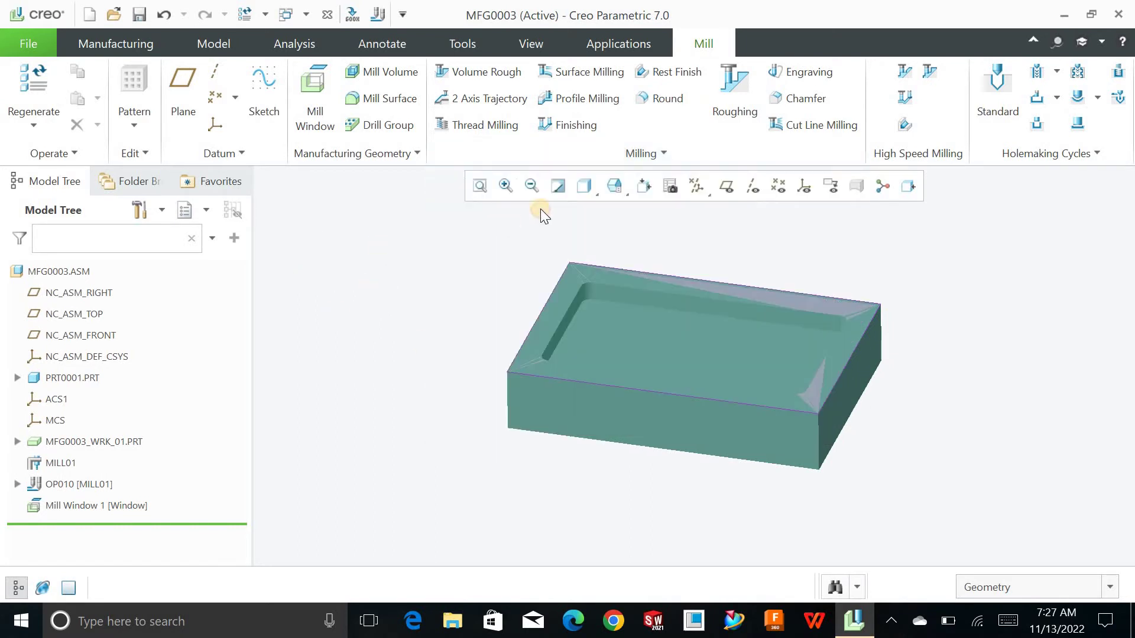
{"action": "left_click", "coordinate": [478, 187]}
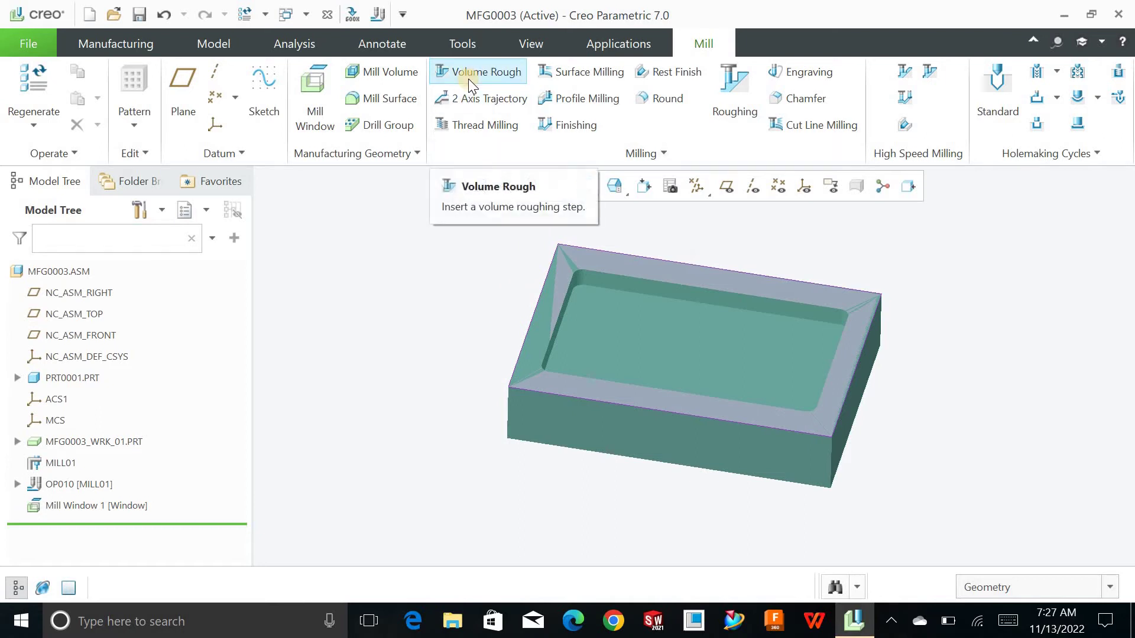
{"action": "left_click", "coordinate": [570, 161]}
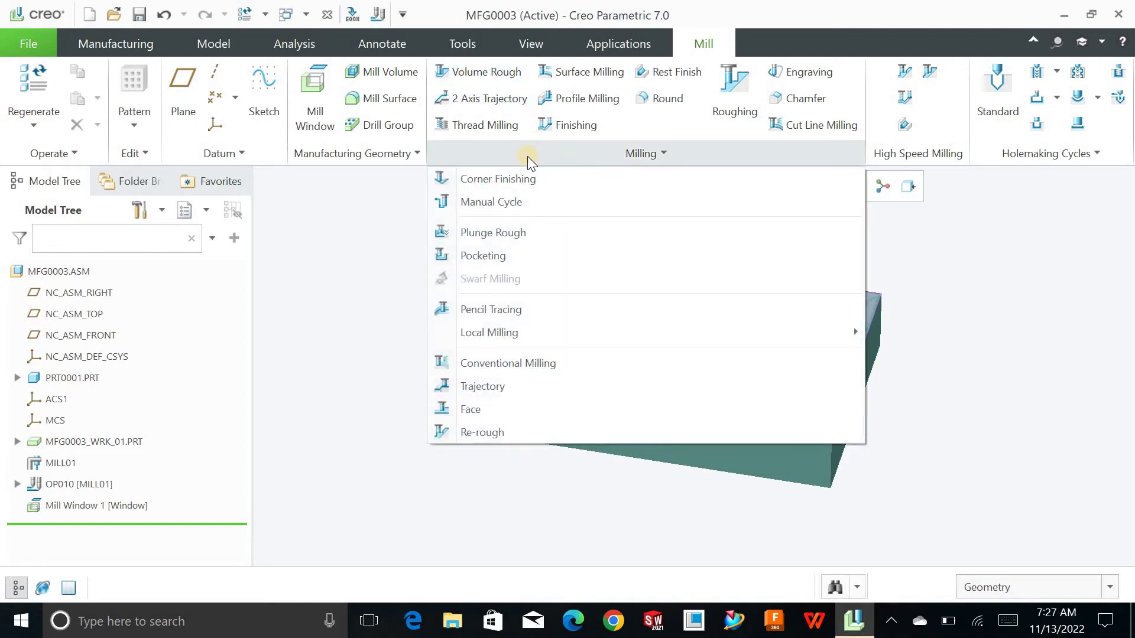
- Insert a volume roughing step and open the setup for its cutting tool
{"action": "left_click", "coordinate": [476, 82]}
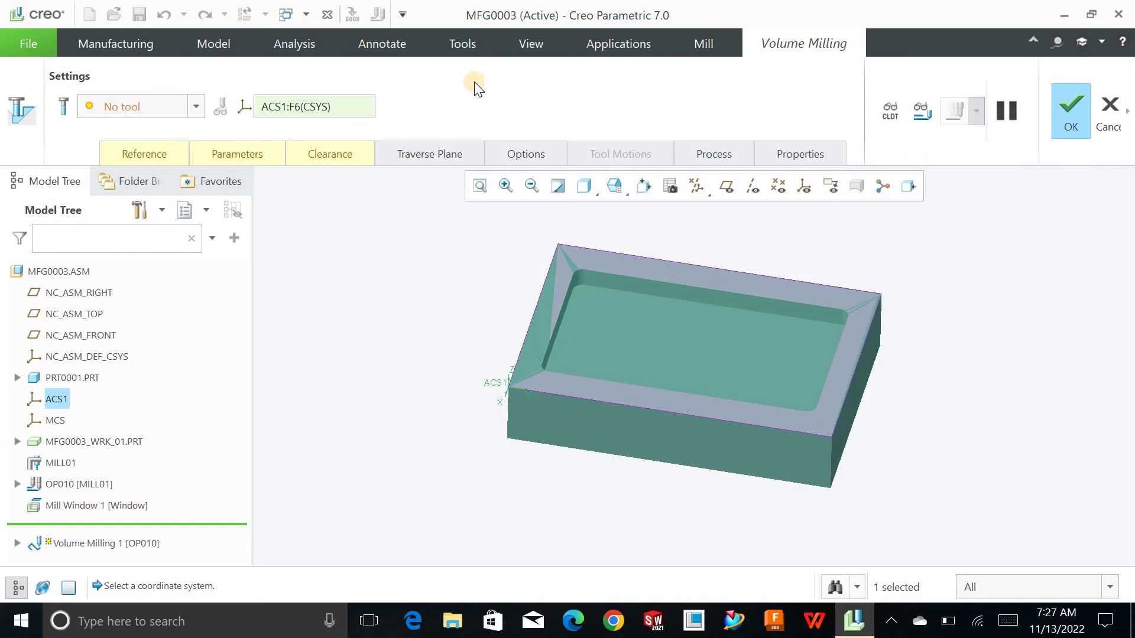
{"action": "left_click", "coordinate": [170, 105]}
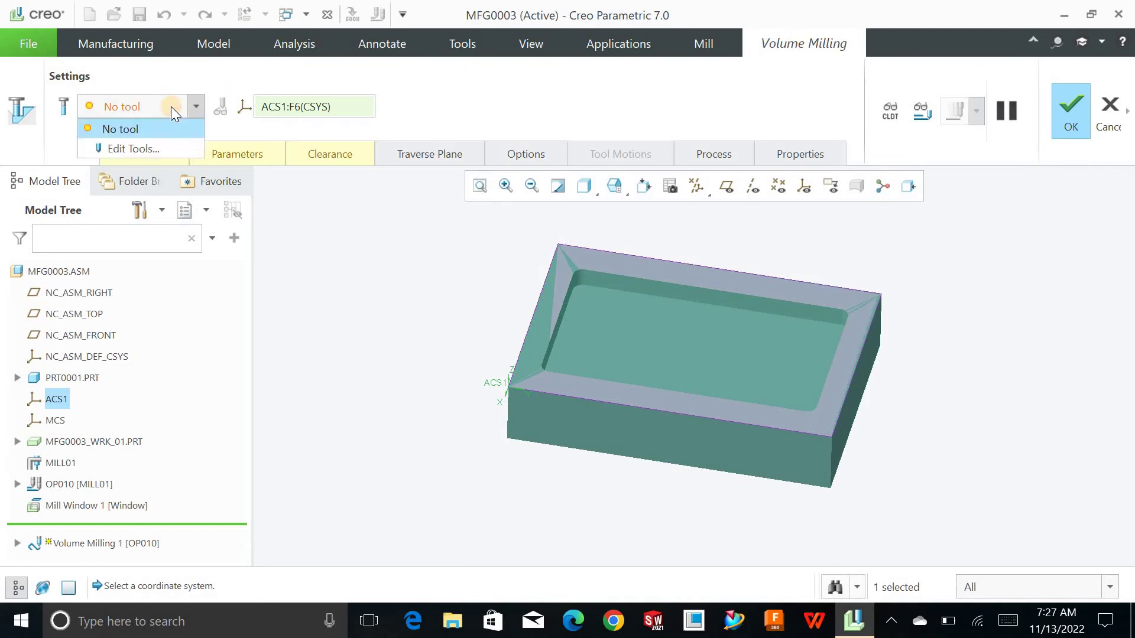
{"action": "left_click", "coordinate": [154, 148]}
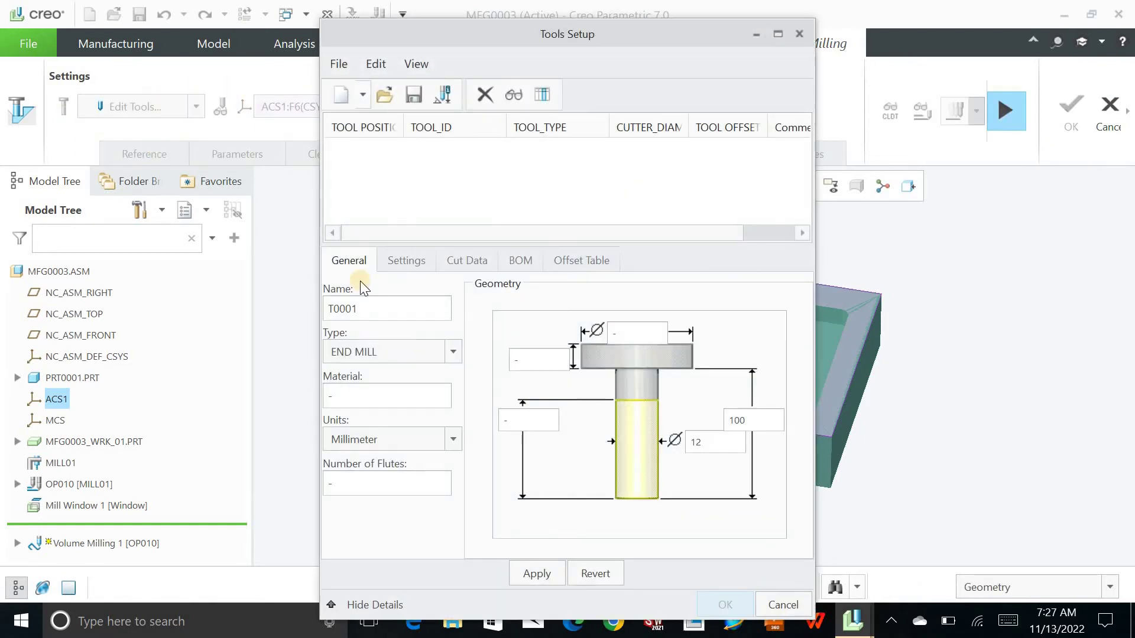
- Define tool T0001 as an end mill of material hss with 2 flutes
{"action": "double_click", "coordinate": [708, 451]}
{"action": "double_click", "coordinate": [373, 308]}
{"action": "left_click", "coordinate": [401, 360]}
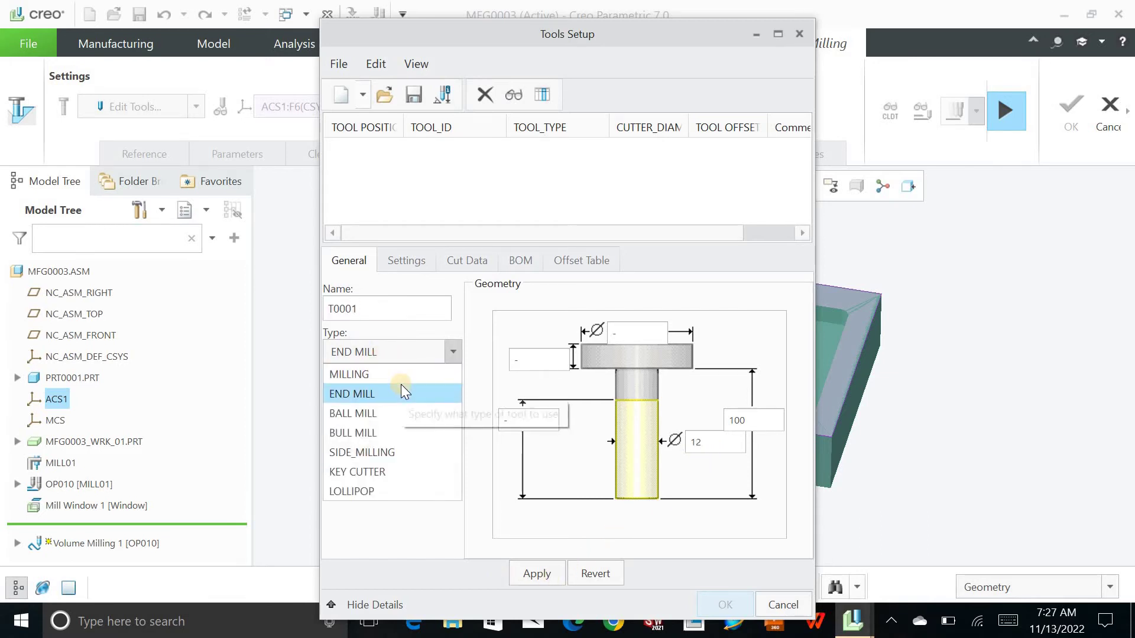
{"action": "left_click", "coordinate": [401, 392]}
{"action": "left_click", "coordinate": [368, 401]}
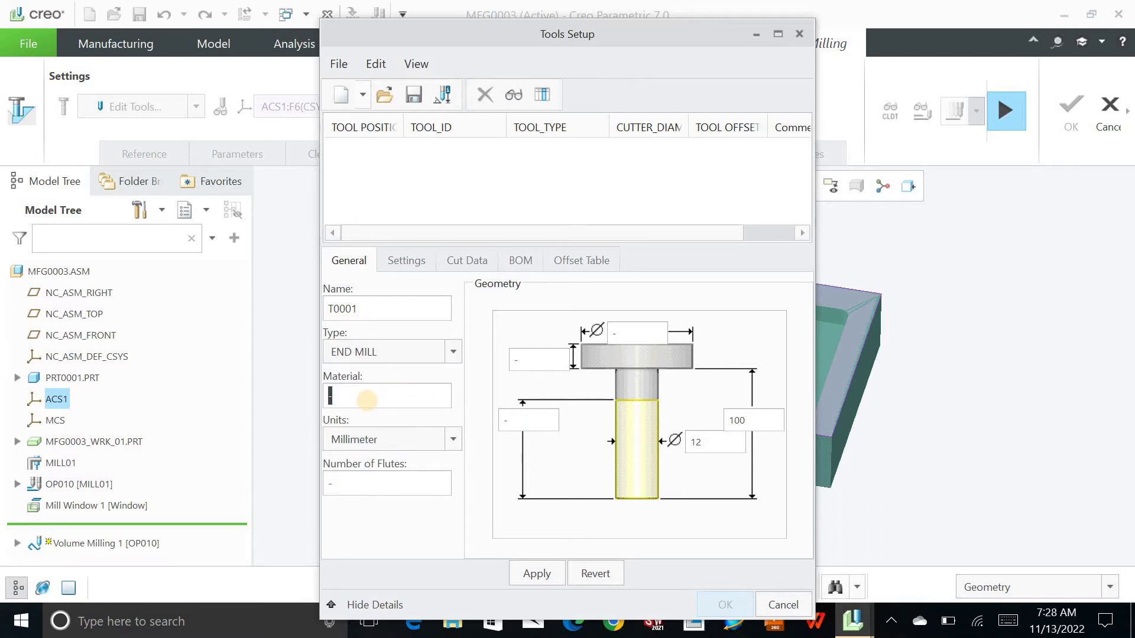
{"action": "left_click", "coordinate": [398, 443]}
{"action": "left_click", "coordinate": [392, 503]}
{"action": "left_click", "coordinate": [375, 486]}
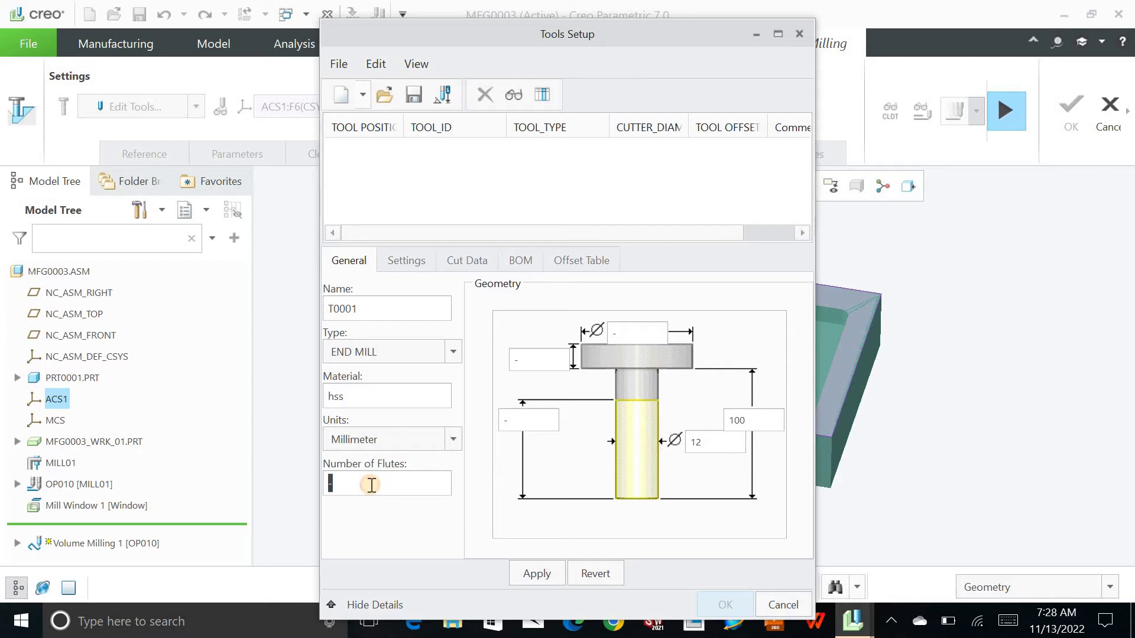
{"action": "type", "text": "2"}
- Set the tool's cutting length to 50 mm and assign the tool to the volume milling step
{"action": "left_click", "coordinate": [533, 421]}
{"action": "type", "text": "50"}
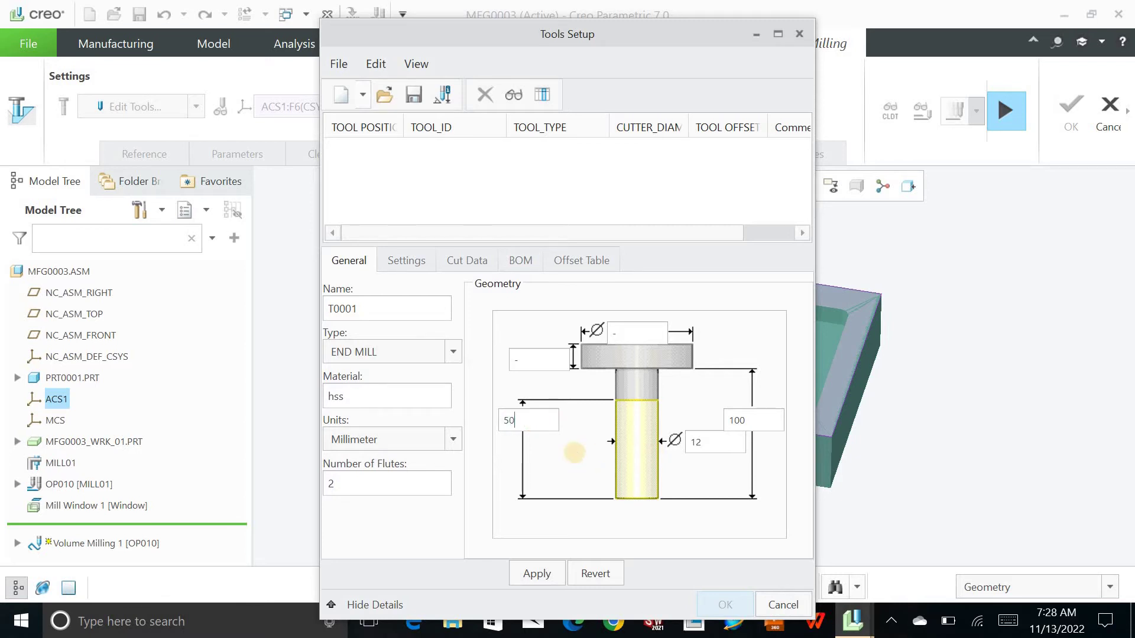
{"action": "left_click", "coordinate": [554, 572]}
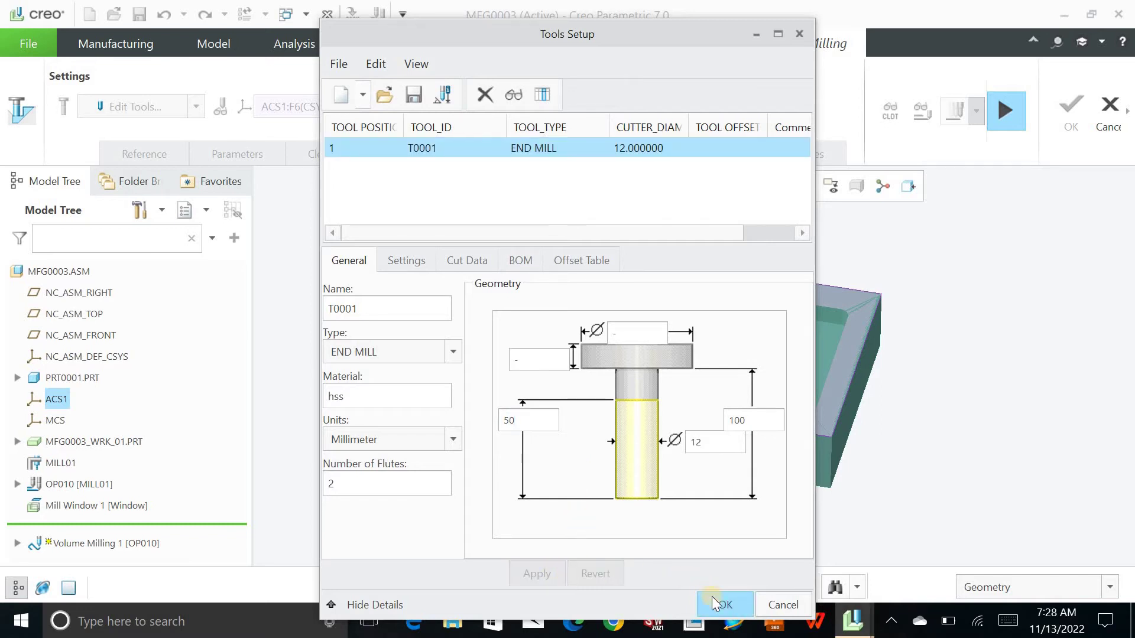
{"action": "left_click", "coordinate": [715, 603]}
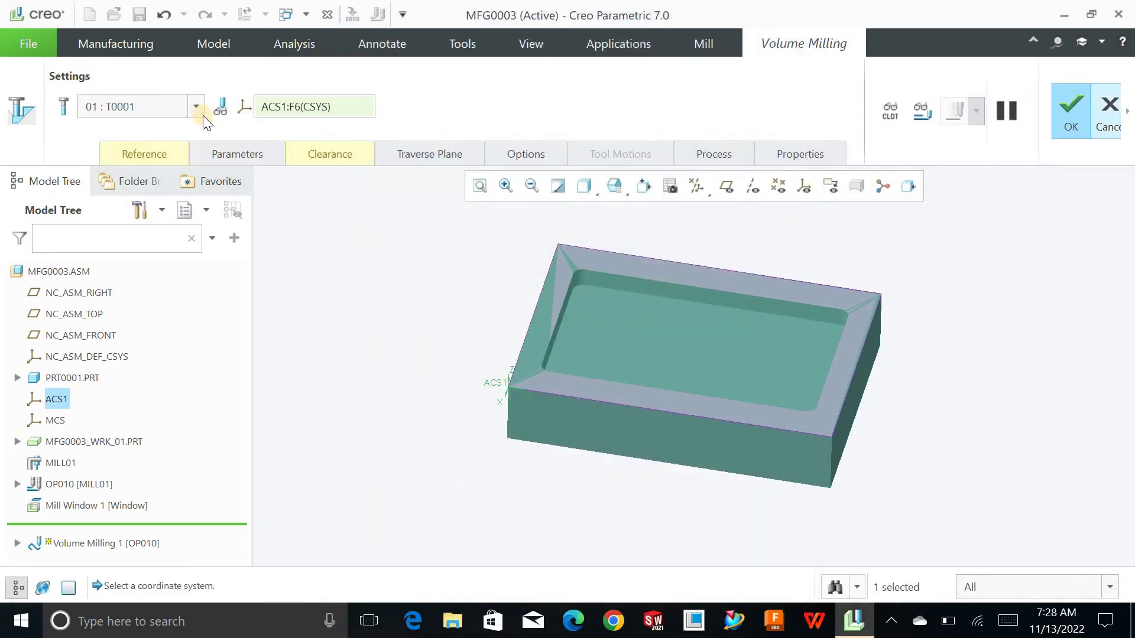
- Check T0001's definition in the tool setup and exit the setup
{"action": "left_click", "coordinate": [196, 107]}
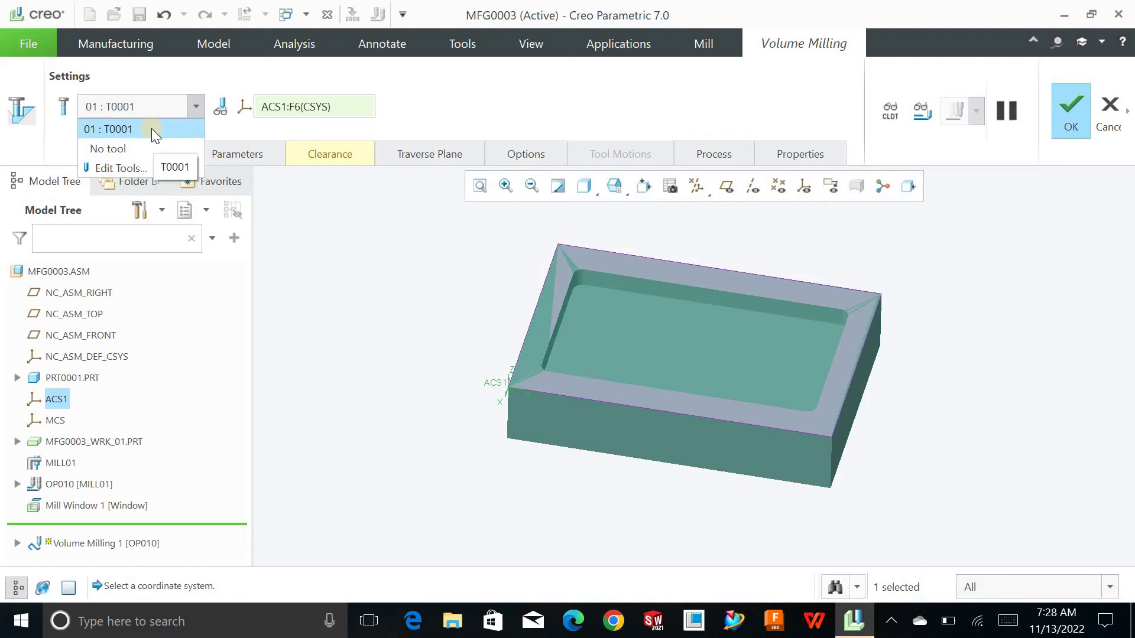
{"action": "left_click", "coordinate": [148, 166]}
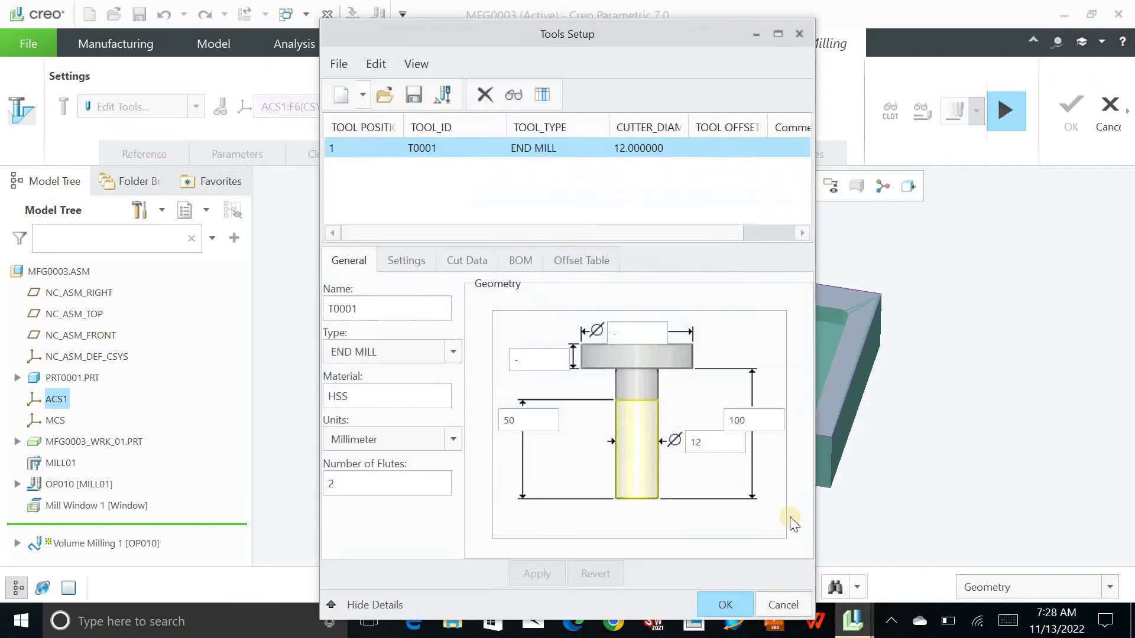
{"action": "left_click", "coordinate": [776, 609]}
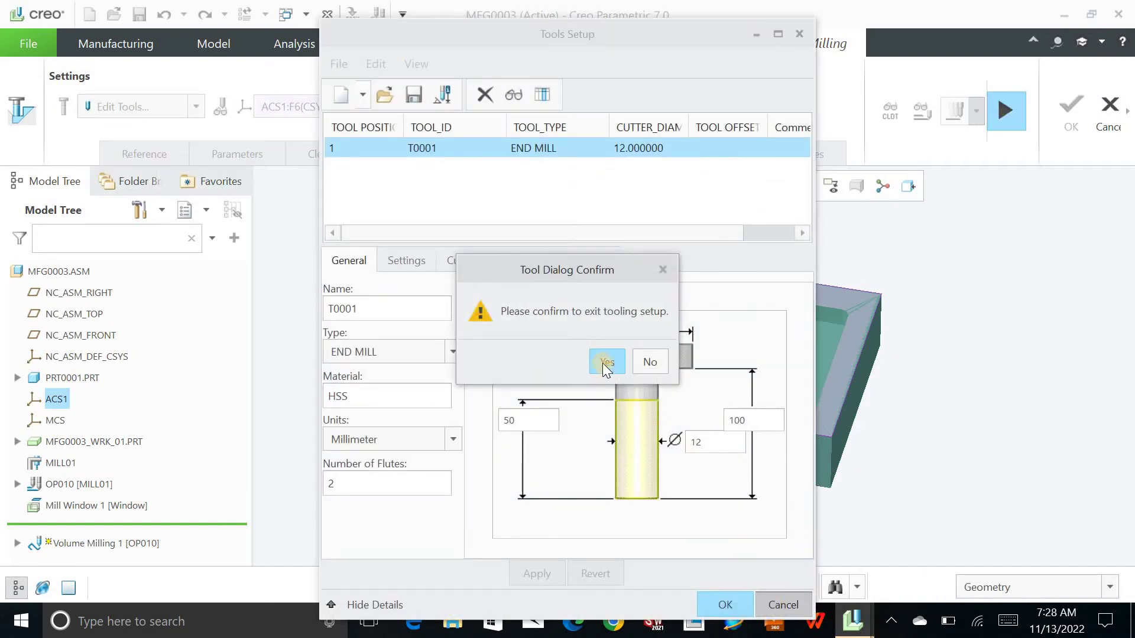
{"action": "left_click", "coordinate": [605, 362]}
- Use Mill Window 1 as the machining reference of the volume milling step
{"action": "left_click", "coordinate": [151, 159]}
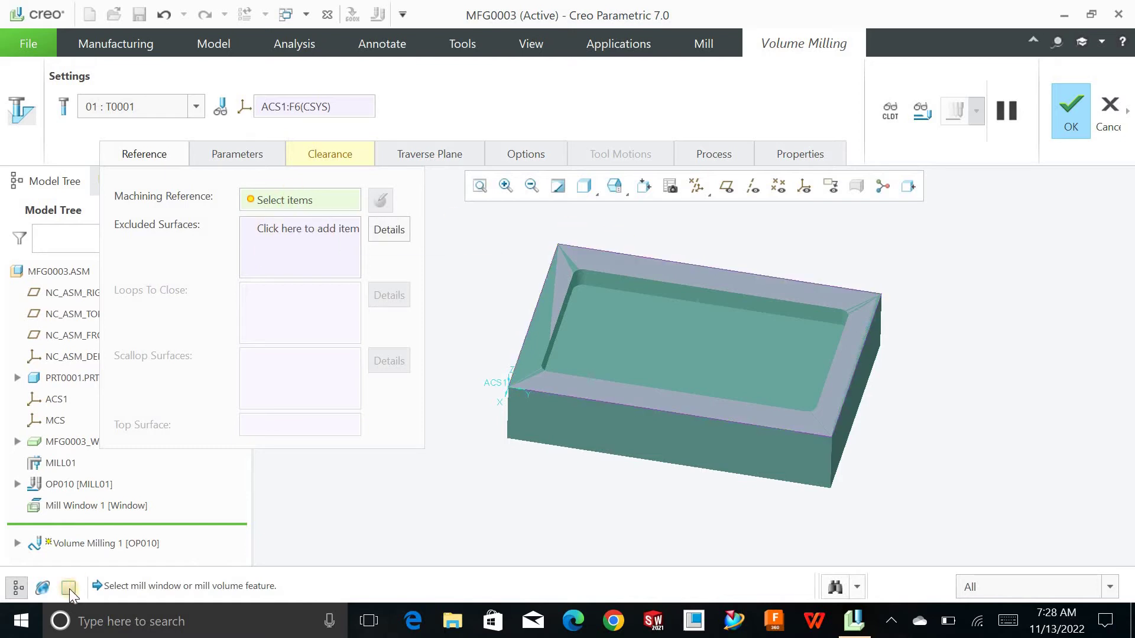
{"action": "left_click", "coordinate": [71, 505]}
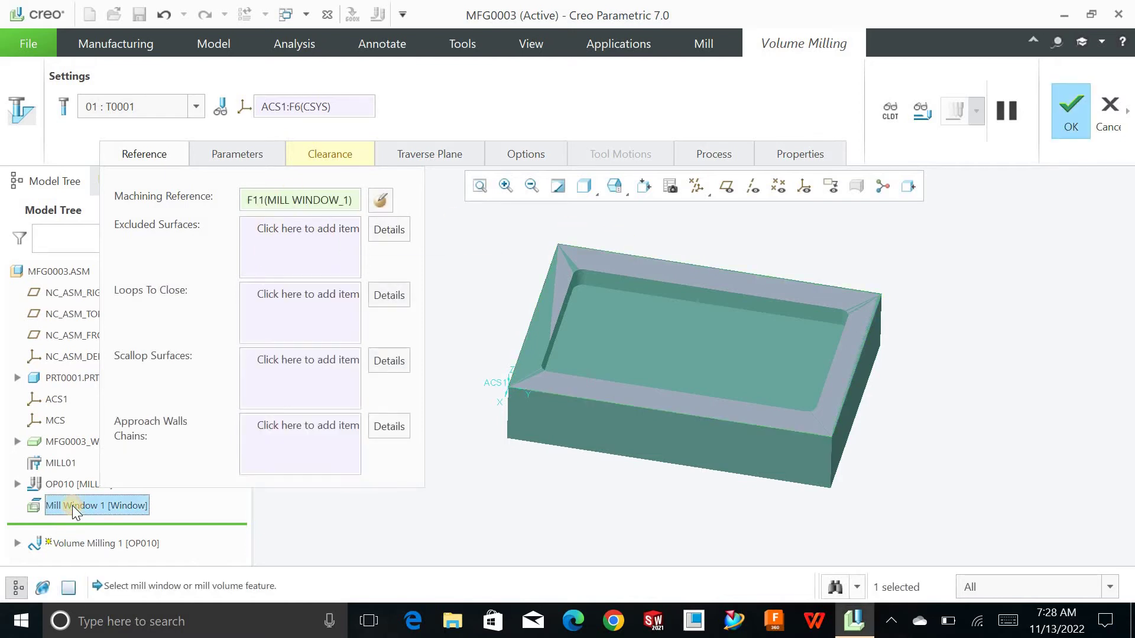
{"action": "left_click", "coordinate": [286, 265]}
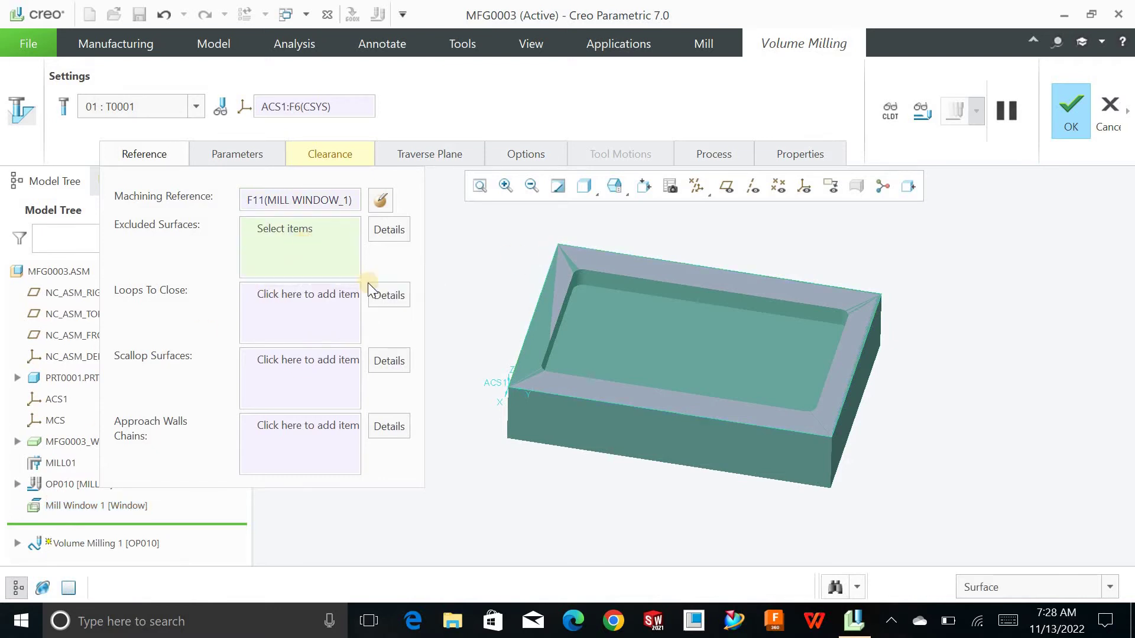
{"action": "left_click", "coordinate": [278, 312]}
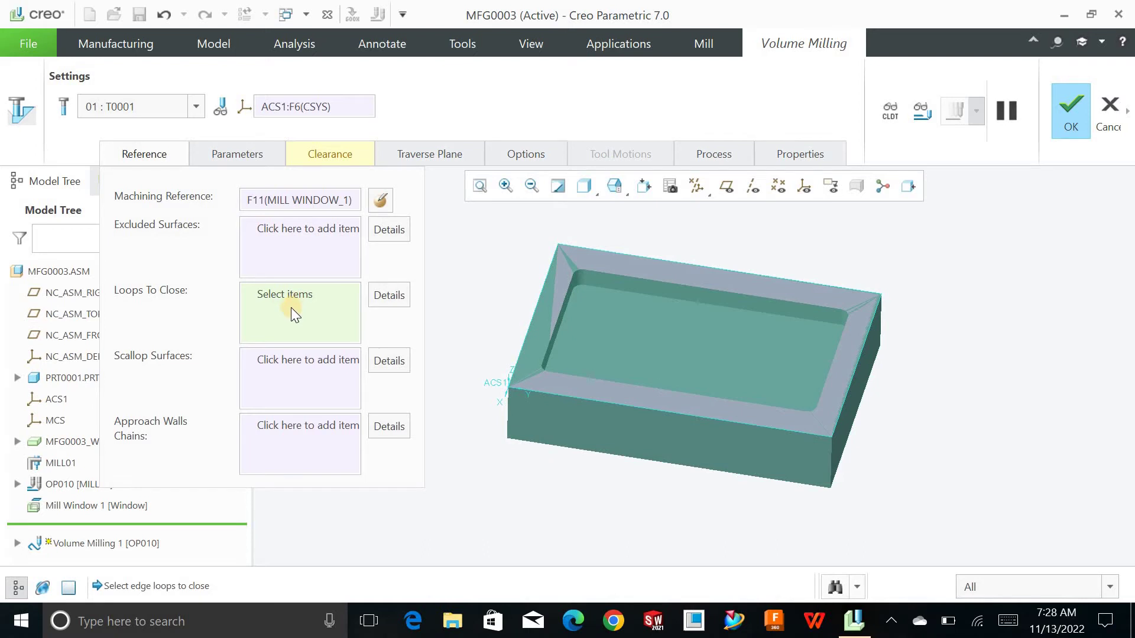
{"action": "left_click", "coordinate": [293, 382]}
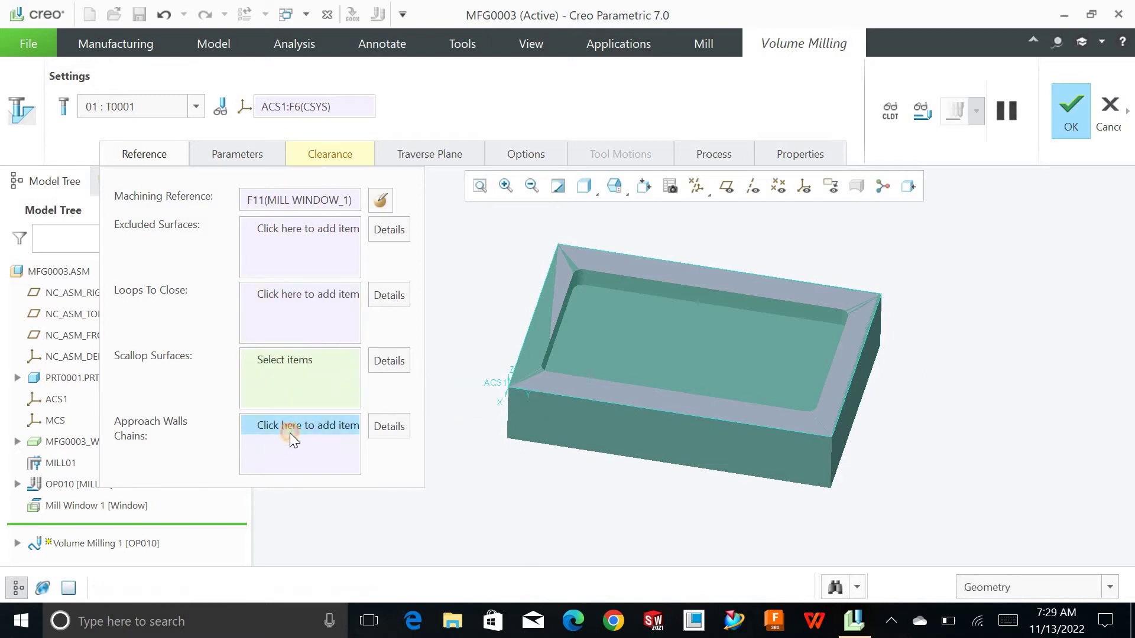
{"action": "left_click", "coordinate": [290, 433]}
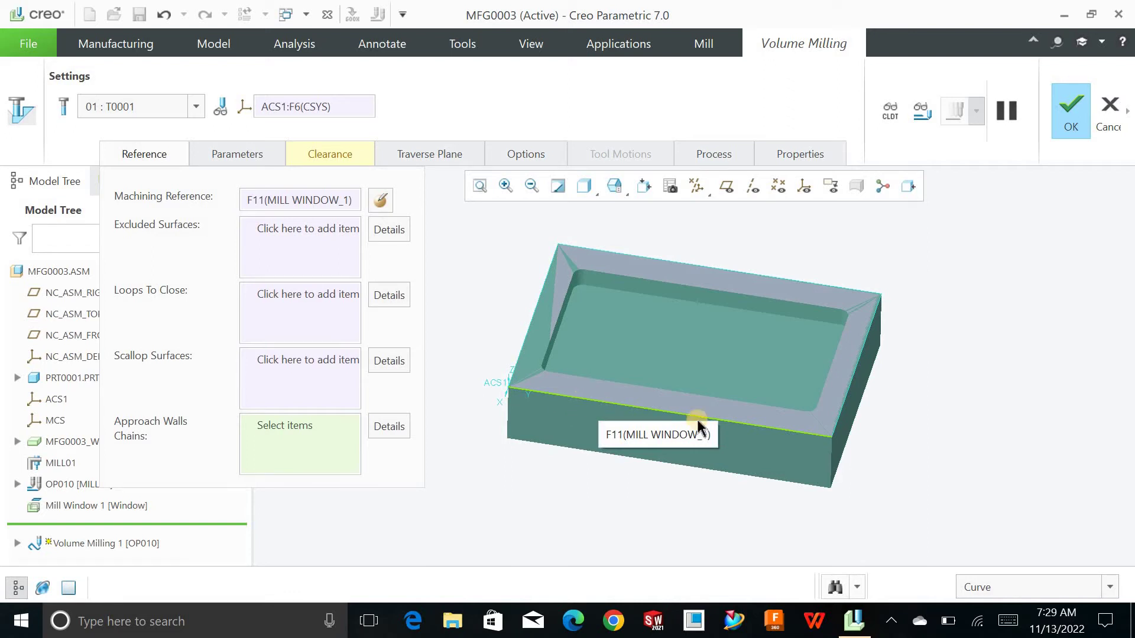
- Open the volume milling parameters for editing and set CUT_FEED to 1200
{"action": "left_click", "coordinate": [277, 152]}
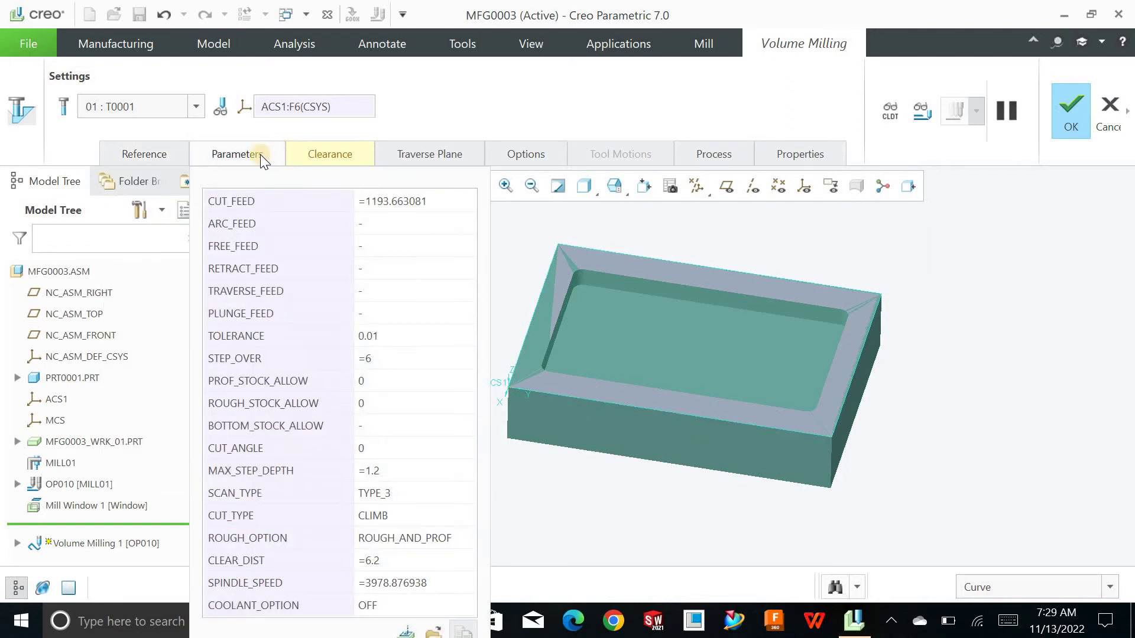
{"action": "left_click", "coordinate": [406, 631]}
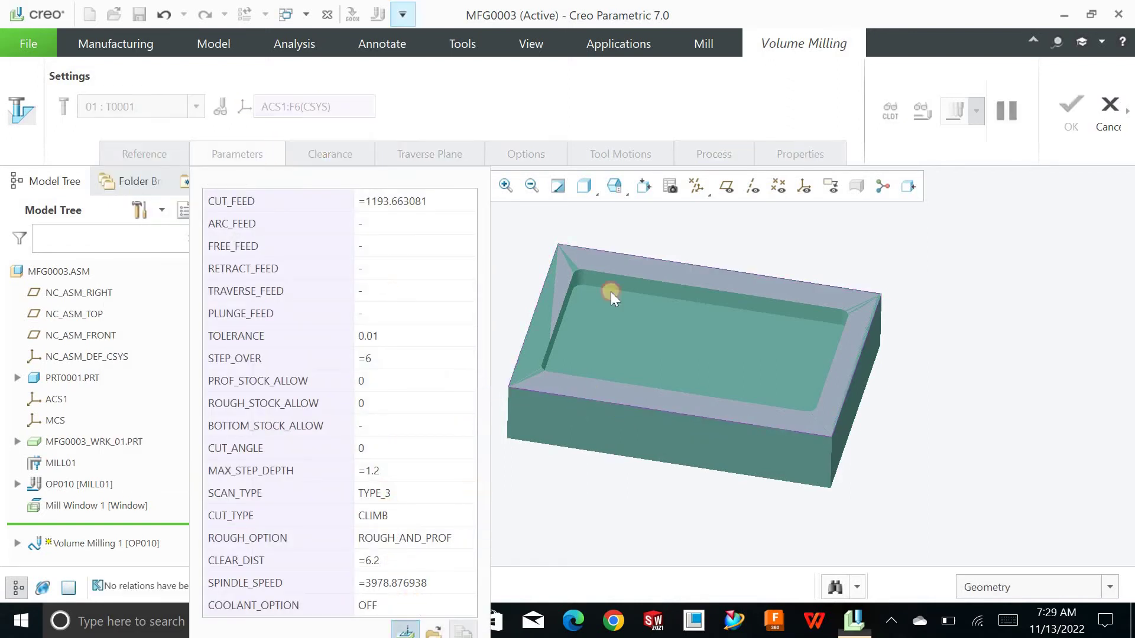
{"action": "left_click_drag", "start_coordinate": [580, 27], "coordinate": [725, 6]}
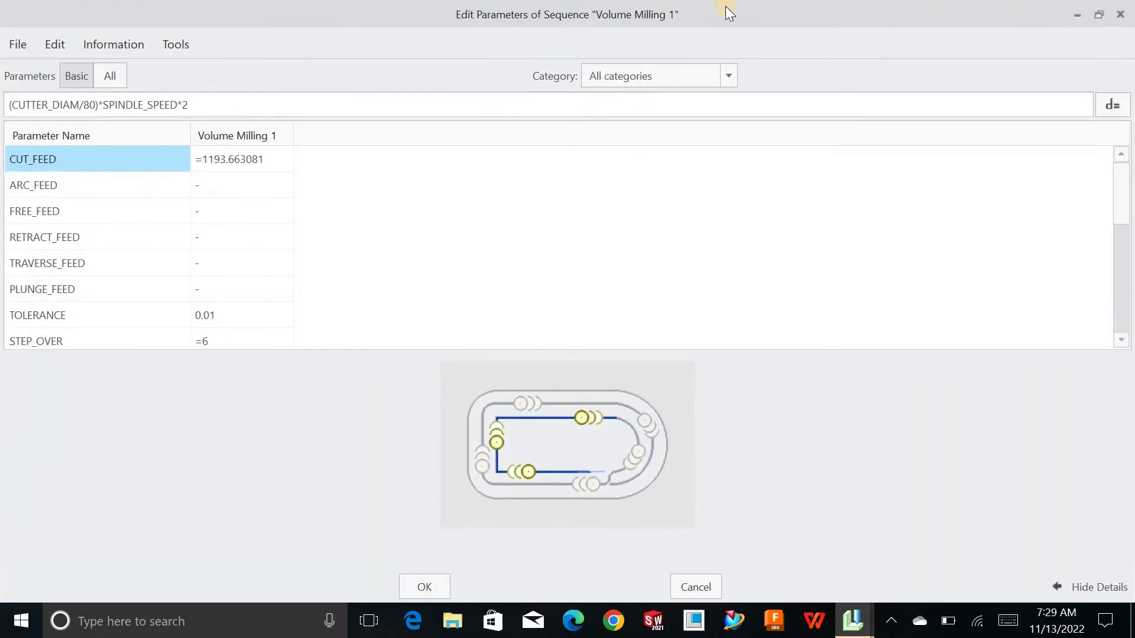
{"action": "double_click", "coordinate": [725, 6]}
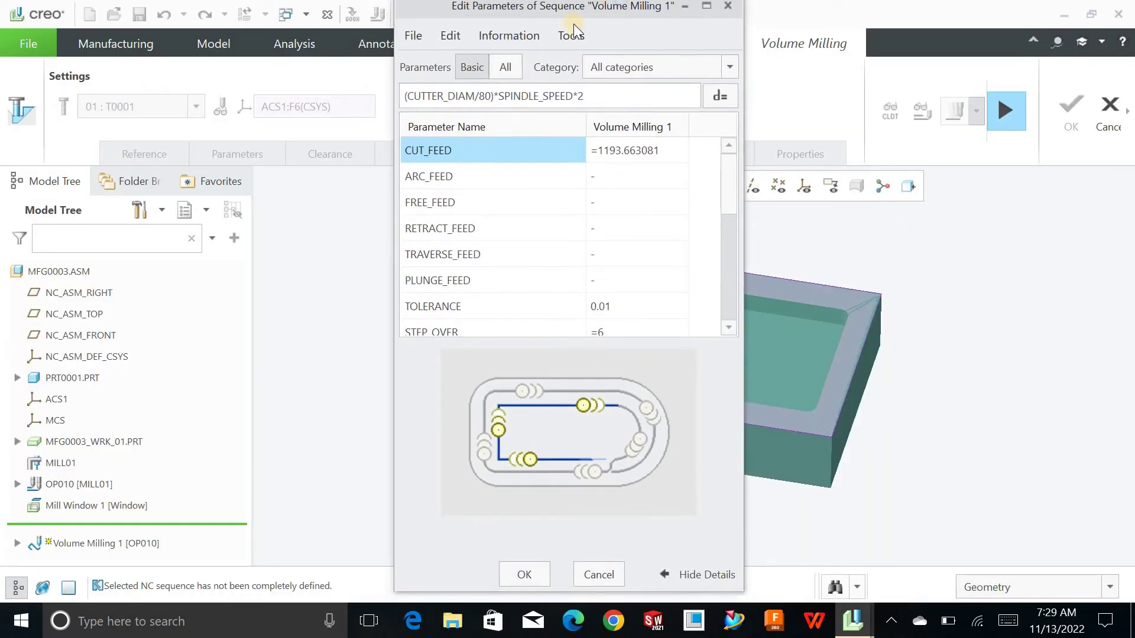
{"action": "double_click", "coordinate": [573, 23]}
{"action": "double_click", "coordinate": [574, 19]}
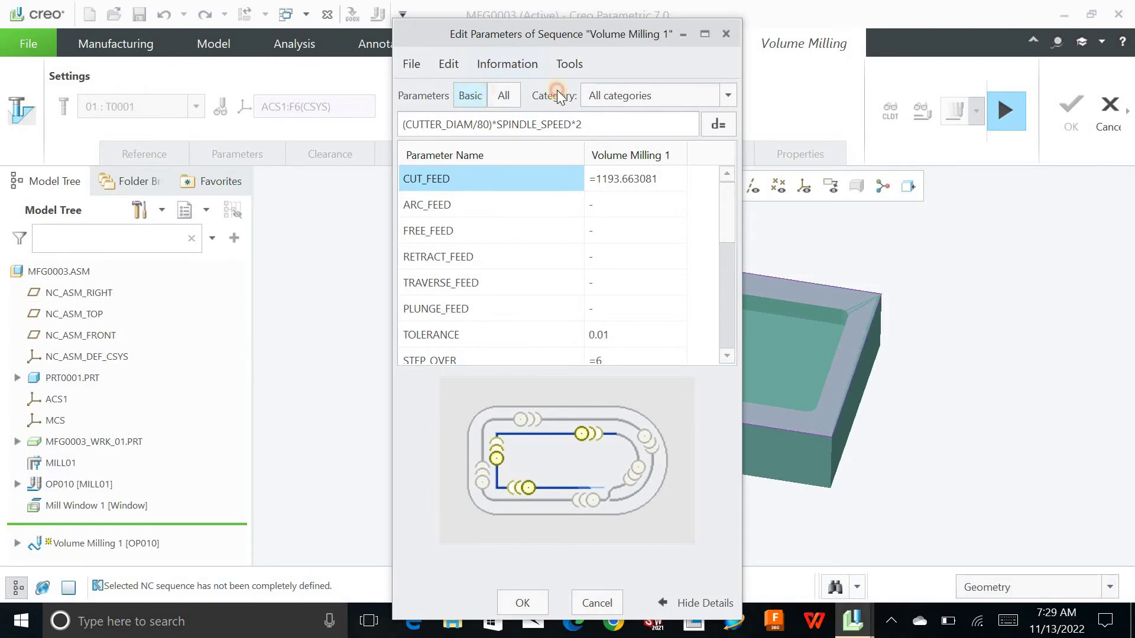
{"action": "left_click", "coordinate": [608, 90]}
{"action": "left_click", "coordinate": [612, 225]}
{"action": "left_click", "coordinate": [632, 181]}
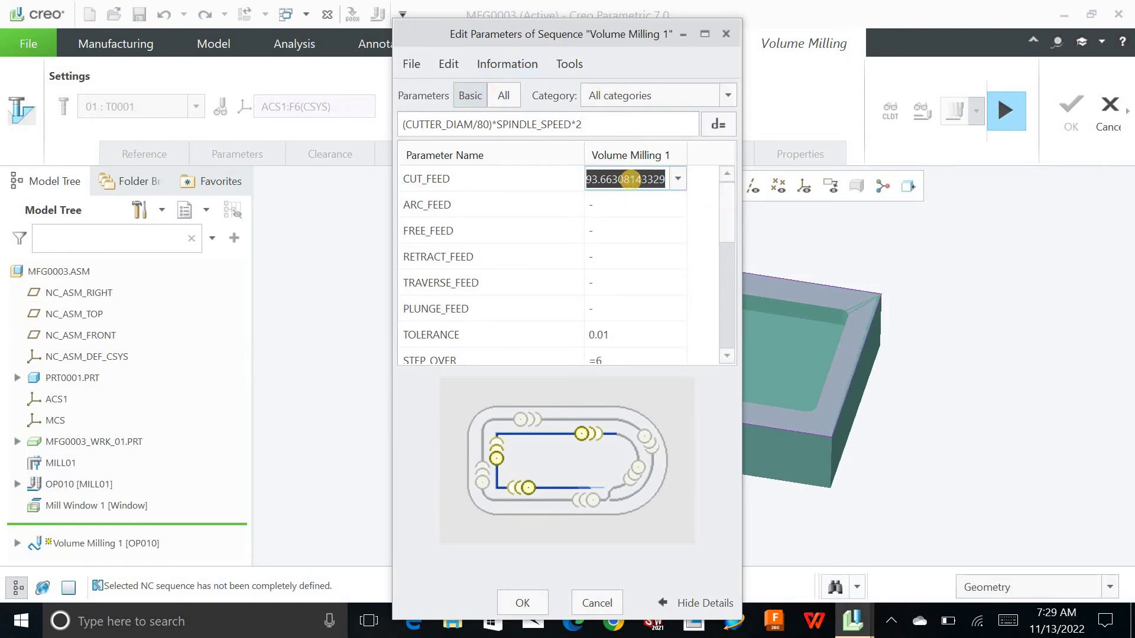
{"action": "type", "text": "1200"}
{"action": "key", "text": "Return"}
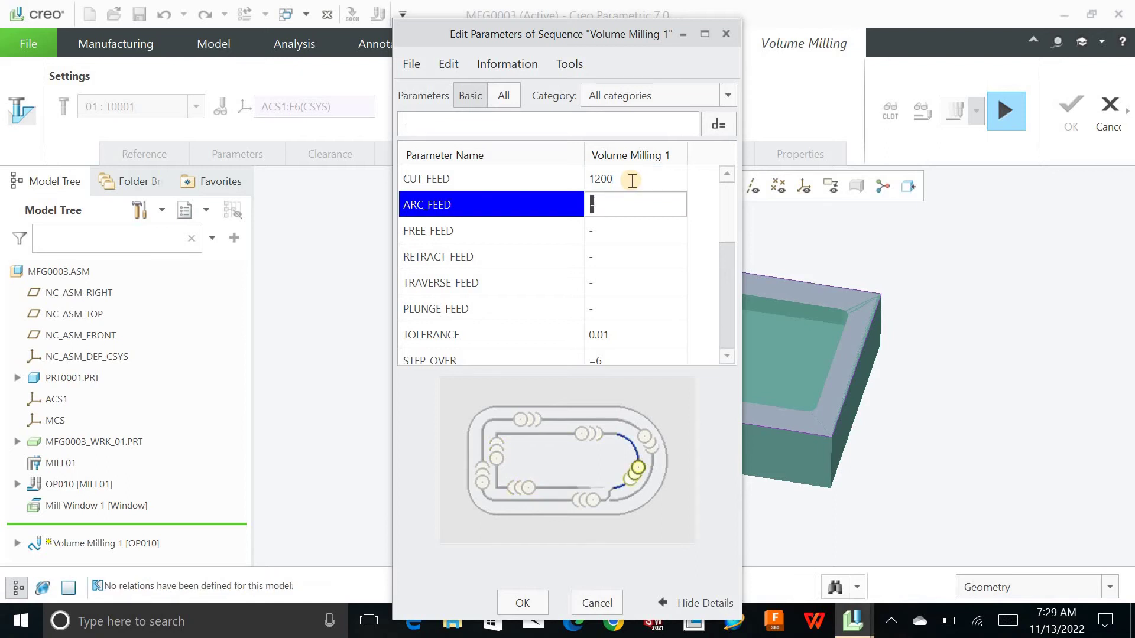
- Set ARC_FEED to 120, FREE_FEED to 12000 and RETRACT_FEED to 1200 for the volume milling step
{"action": "type", "text": "120"}
{"action": "key", "text": "Return"}
{"action": "type", "text": "12000"}
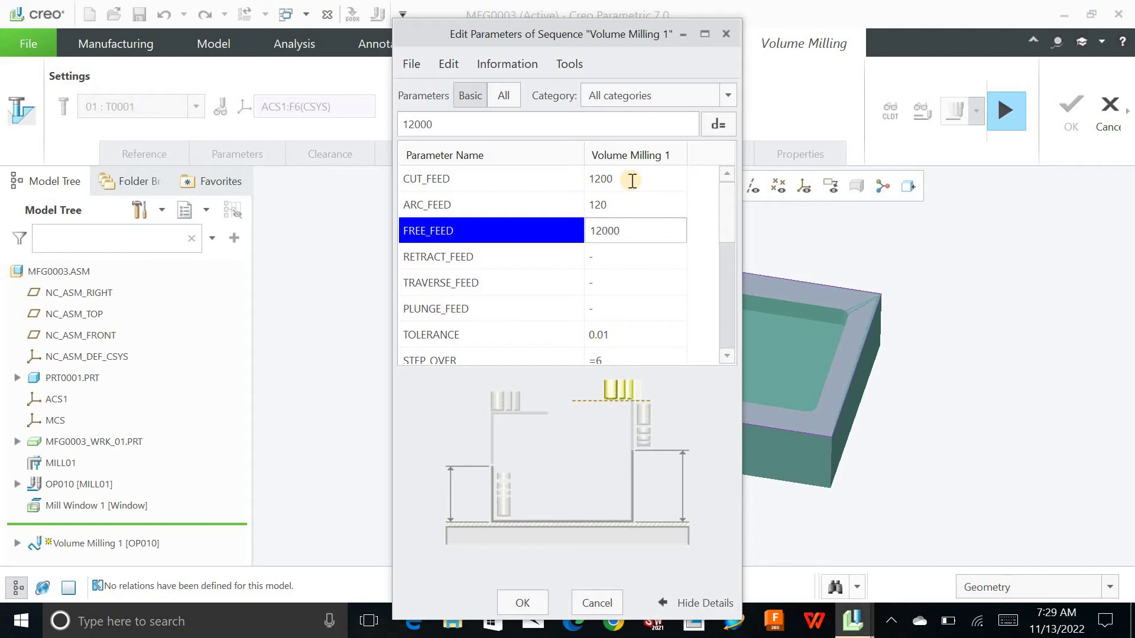
{"action": "key", "text": "Return"}
{"action": "type", "text": "1200"}
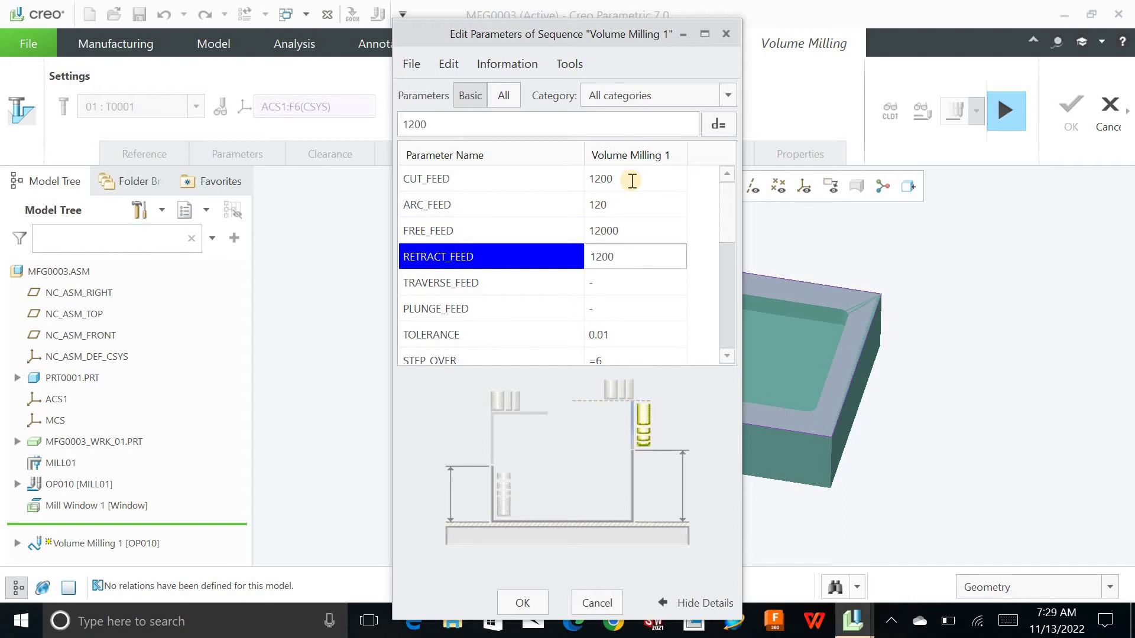
{"action": "key", "text": "Return"}
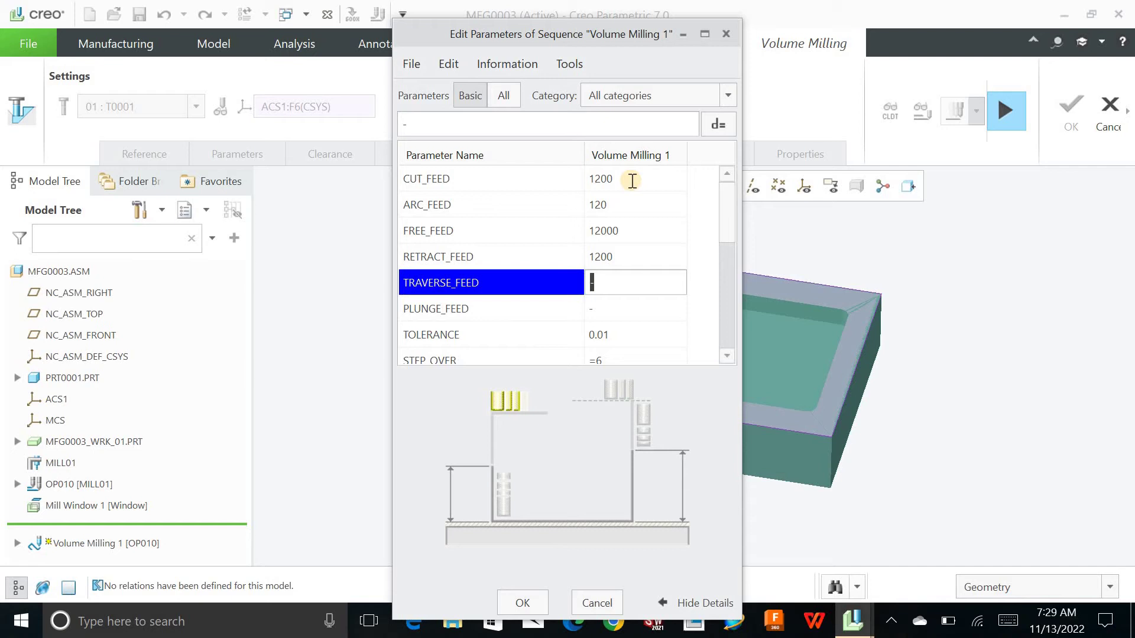
- Set TRAVERSE_FEED to 1200 and PLUNGE_FEED to 120 for the volume milling step, keeping the existing TOLERANCE
{"action": "type", "text": "1200"}
{"action": "key", "text": "Return"}
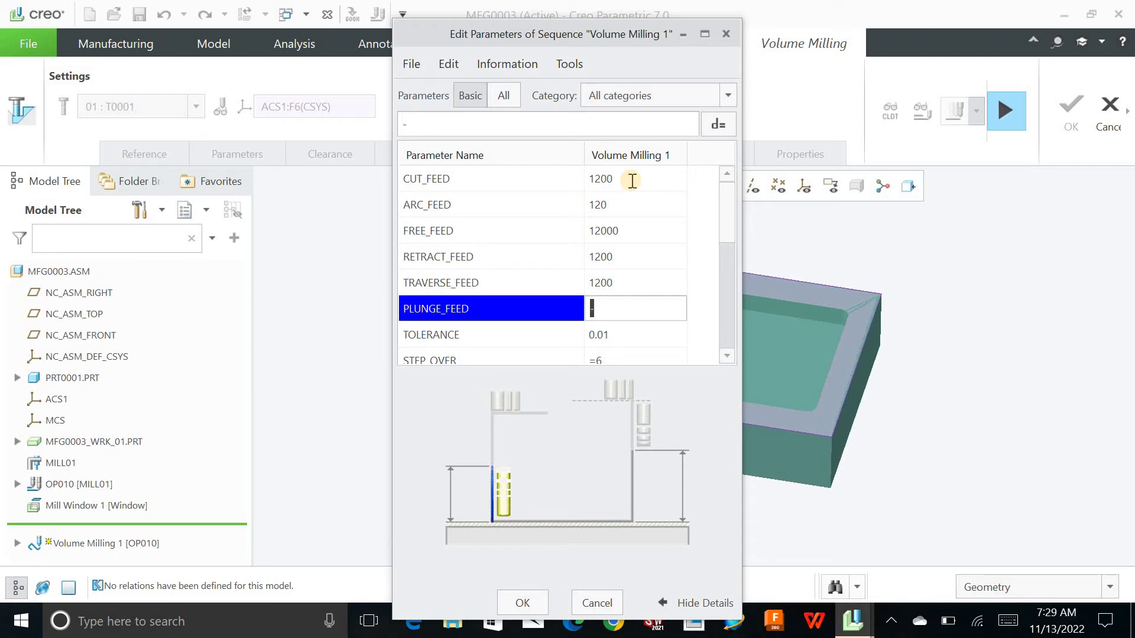
{"action": "type", "text": "120"}
{"action": "key", "text": "Return"}
{"action": "key", "text": "Return"}
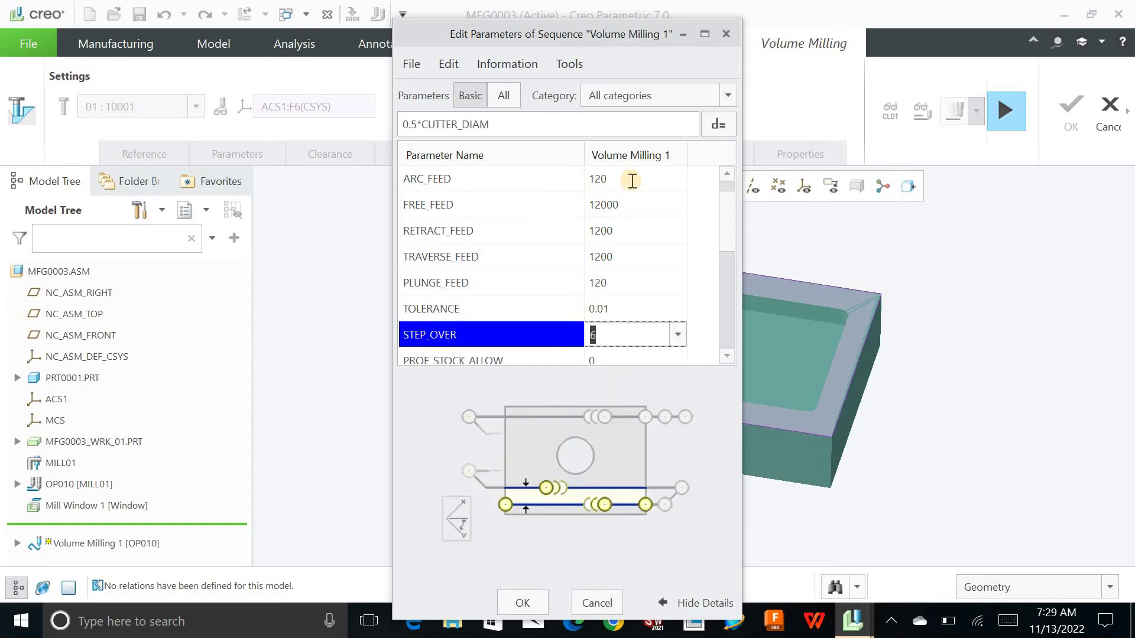
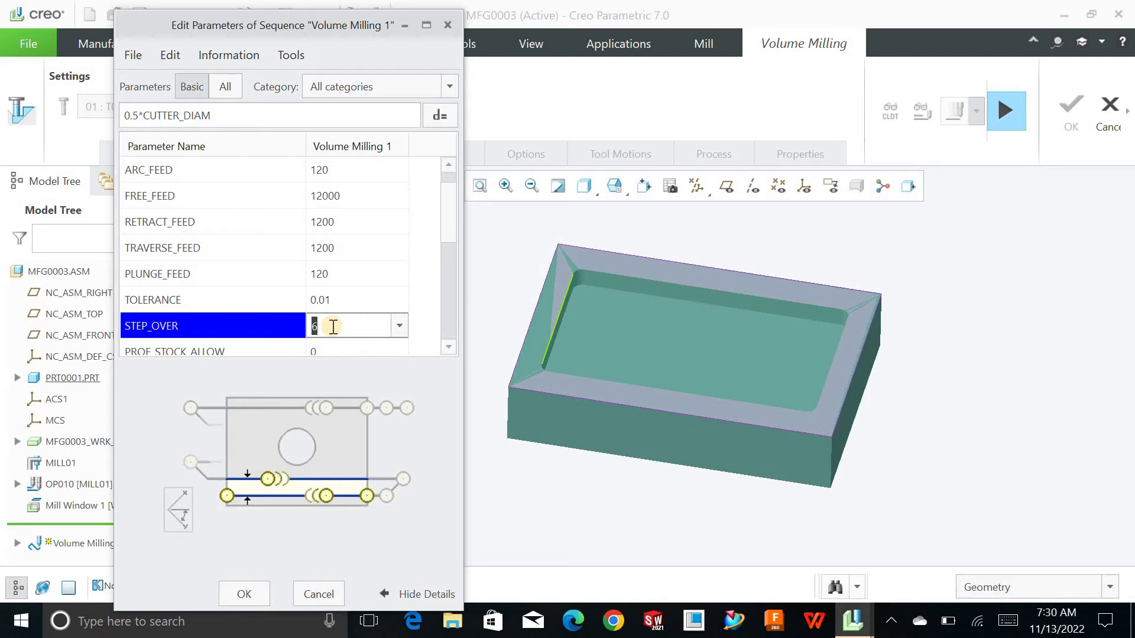
- Set STEP_OVER to 5 and leave the profile, rough and bottom stock allowances at their defaults
{"action": "type", "text": "5"}
{"action": "key", "text": "Return"}
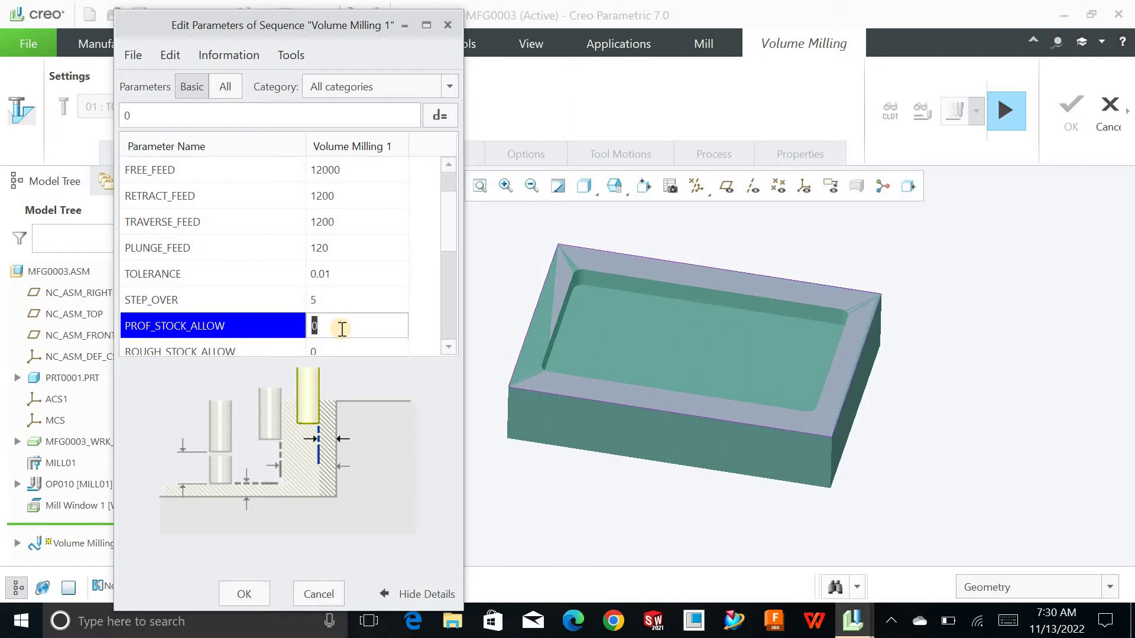
{"action": "key", "text": "Return"}
{"action": "key", "text": "Return"}
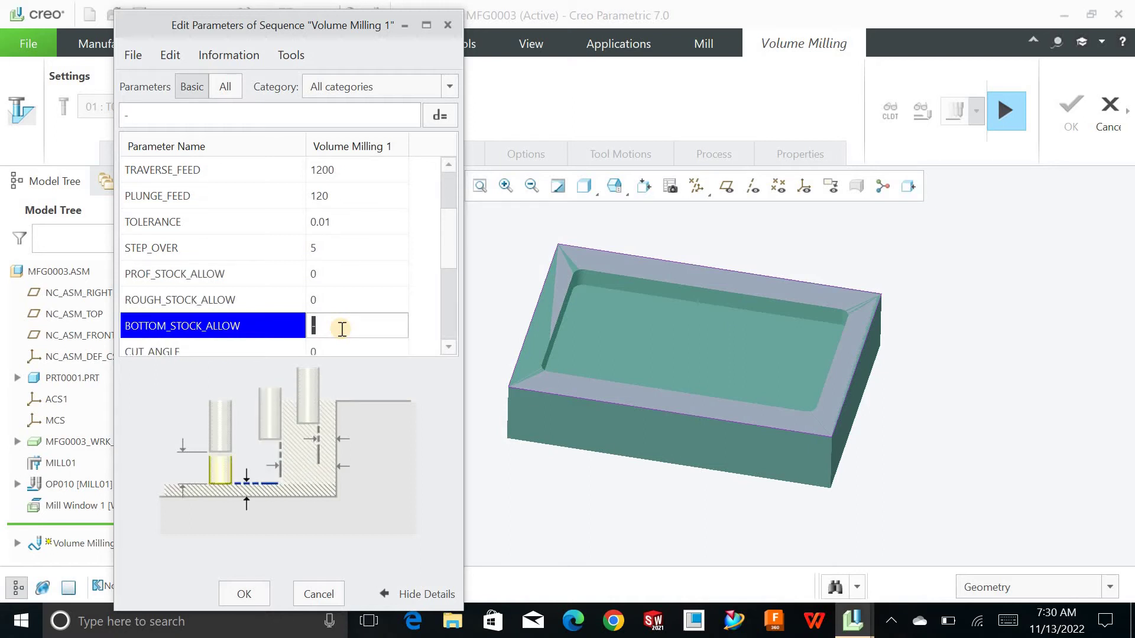
{"action": "key", "text": "Return"}
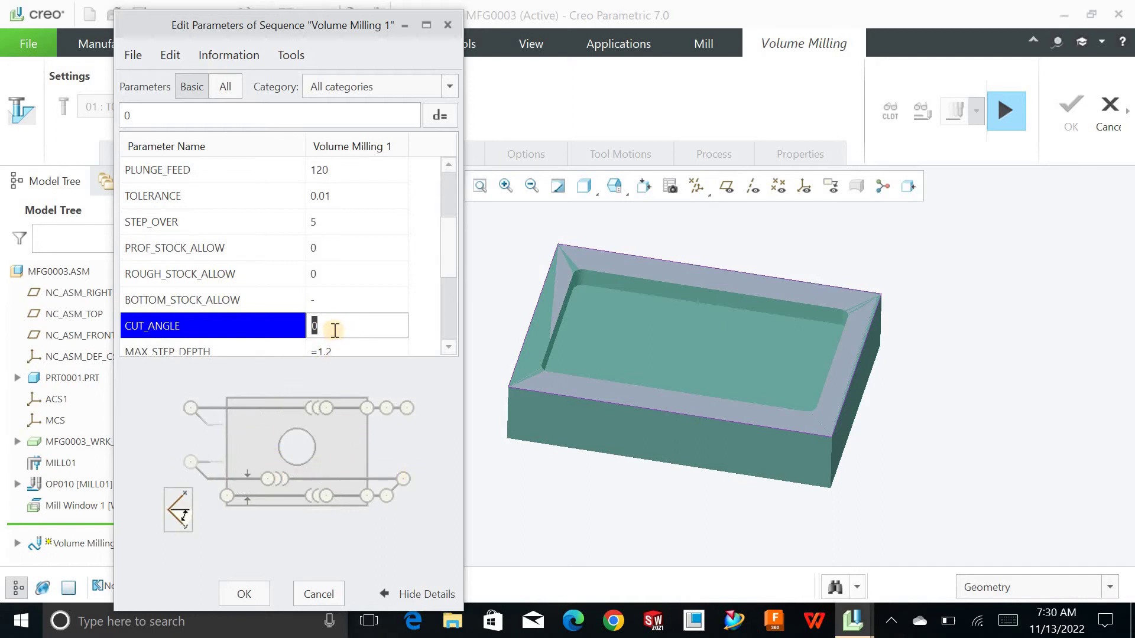
- Set CUT_ANGLE to 90 and MAX_STEP_DEPTH to 1 for the volume milling step
{"action": "type", "text": "90"}
{"action": "key", "text": "Return"}
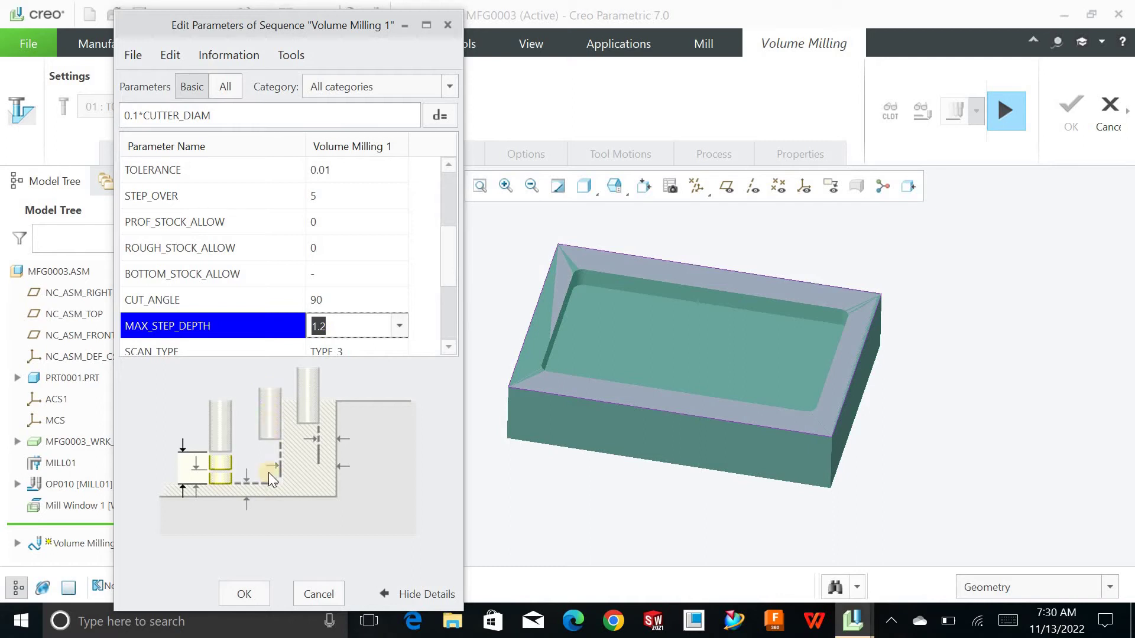
{"action": "mouse_move", "coordinate": [283, 414]}
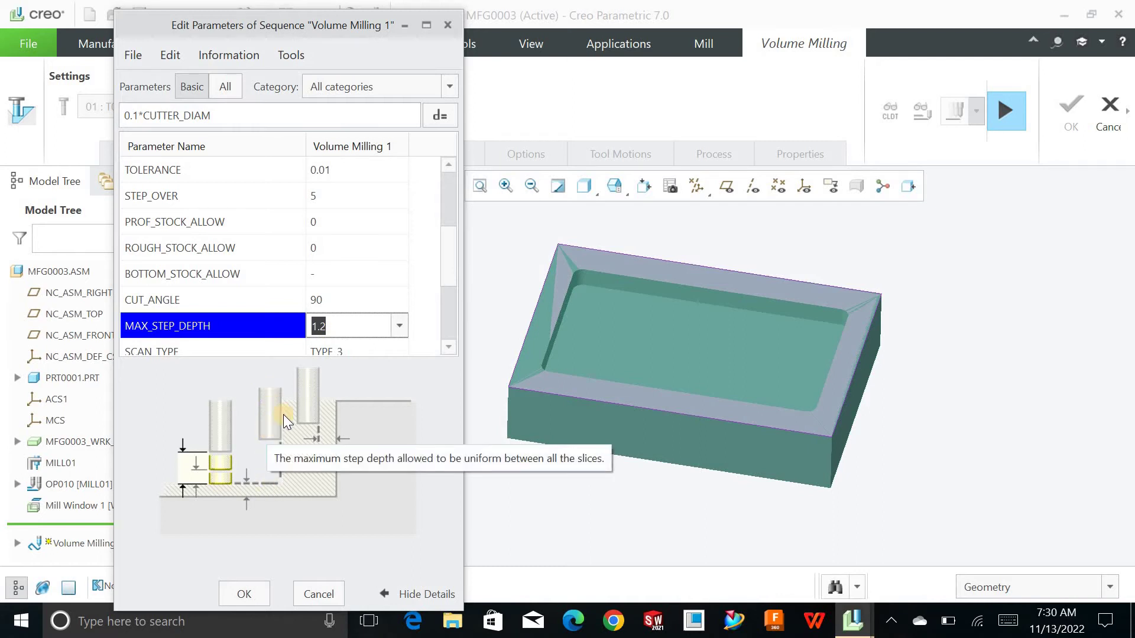
{"action": "type", "text": "1"}
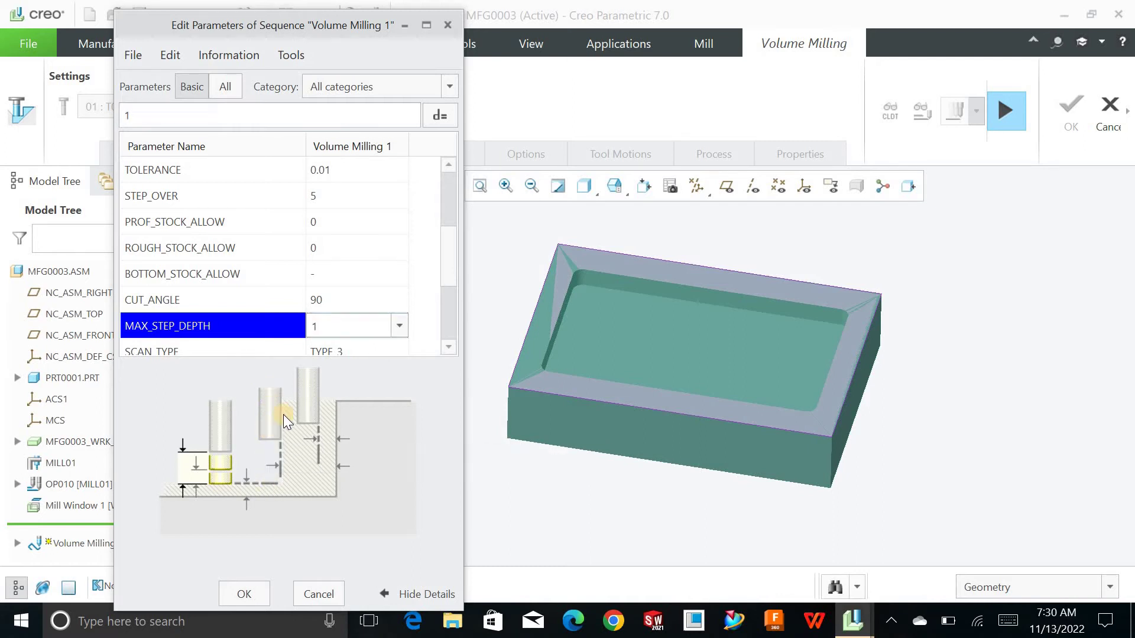
{"action": "key", "text": "Return"}
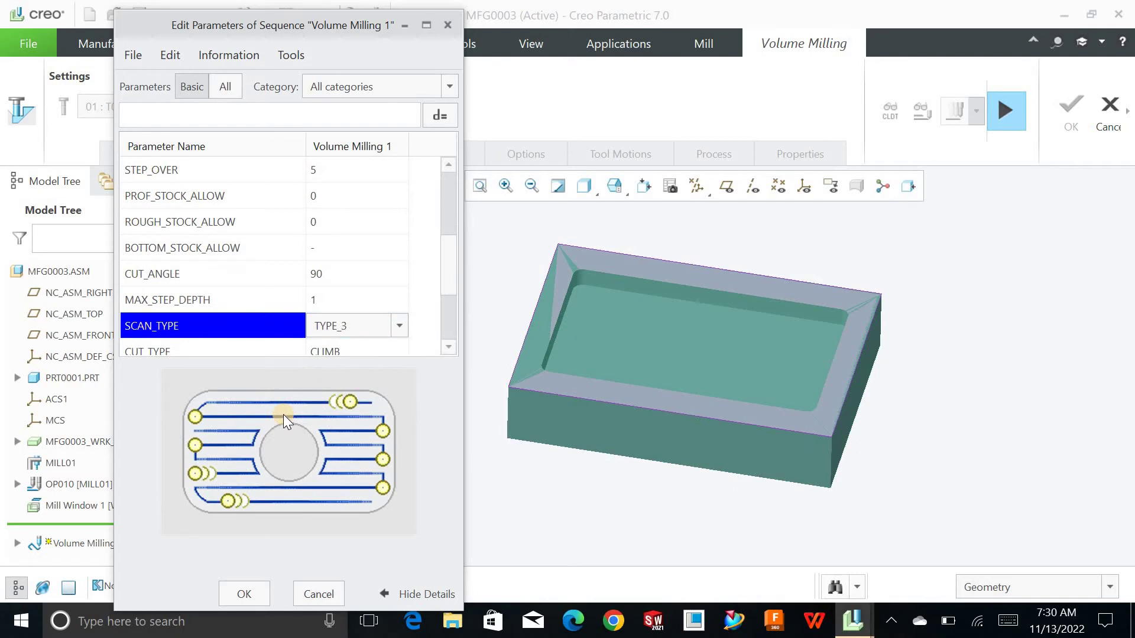
- Choose TYPE_3 as SCAN_TYPE, keep CUT_TYPE at CLIMB and choose ROUGH_AND_PROF as ROUGH_OPTION
{"action": "left_click", "coordinate": [399, 326]}
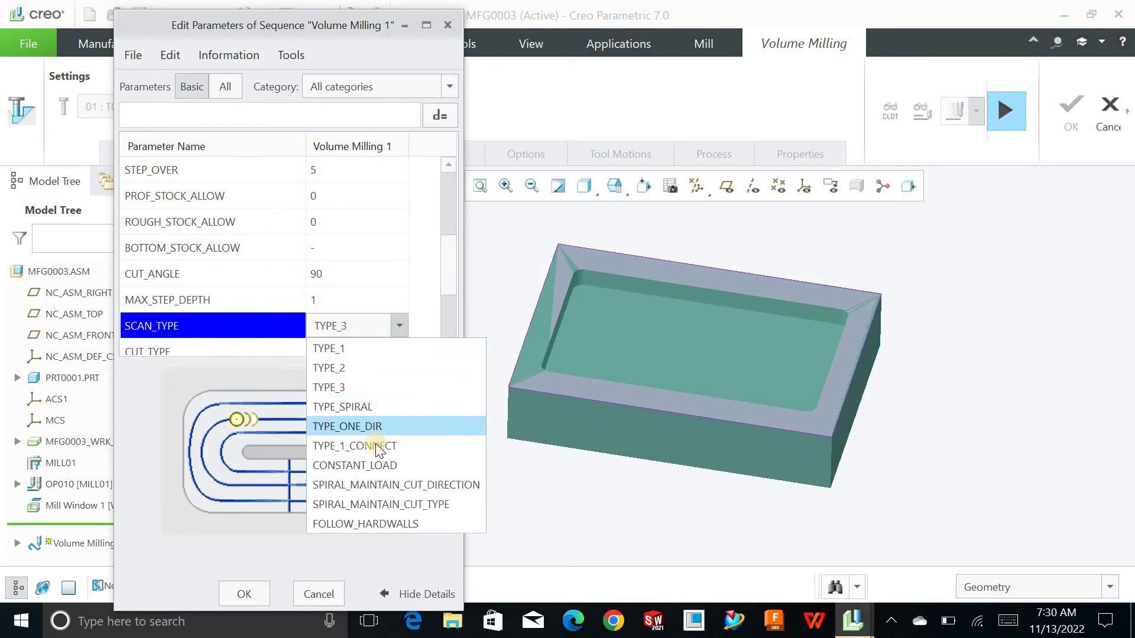
{"action": "left_click", "coordinate": [370, 391]}
{"action": "left_click", "coordinate": [397, 328]}
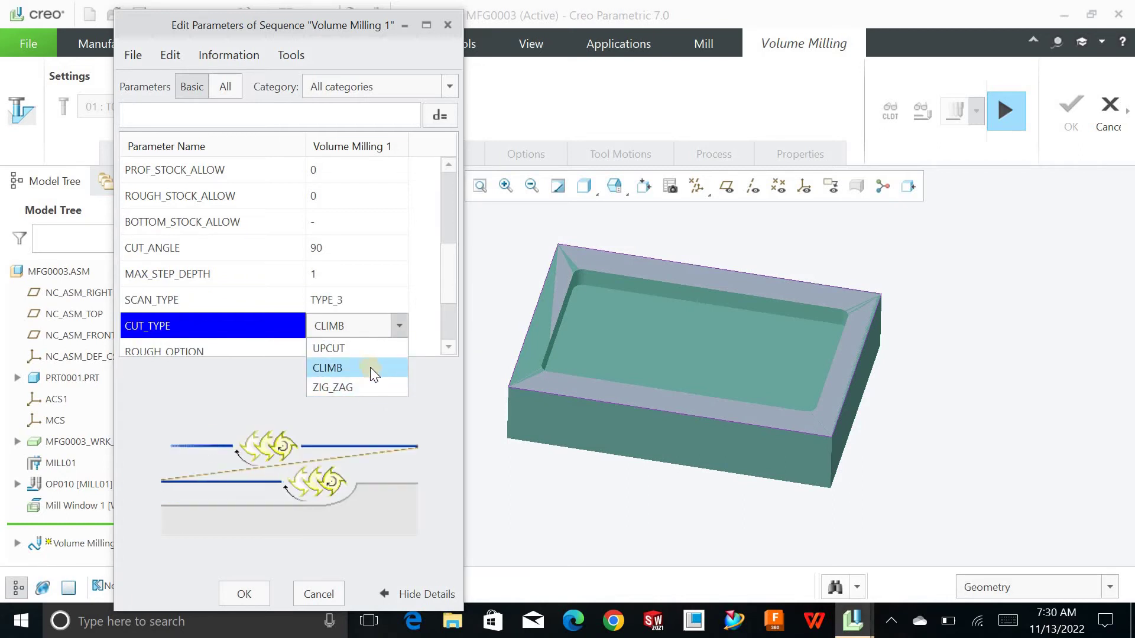
{"action": "left_click", "coordinate": [451, 304]}
{"action": "scroll", "coordinate": [450, 304], "scroll_direction": "down", "scroll_amount": 3}
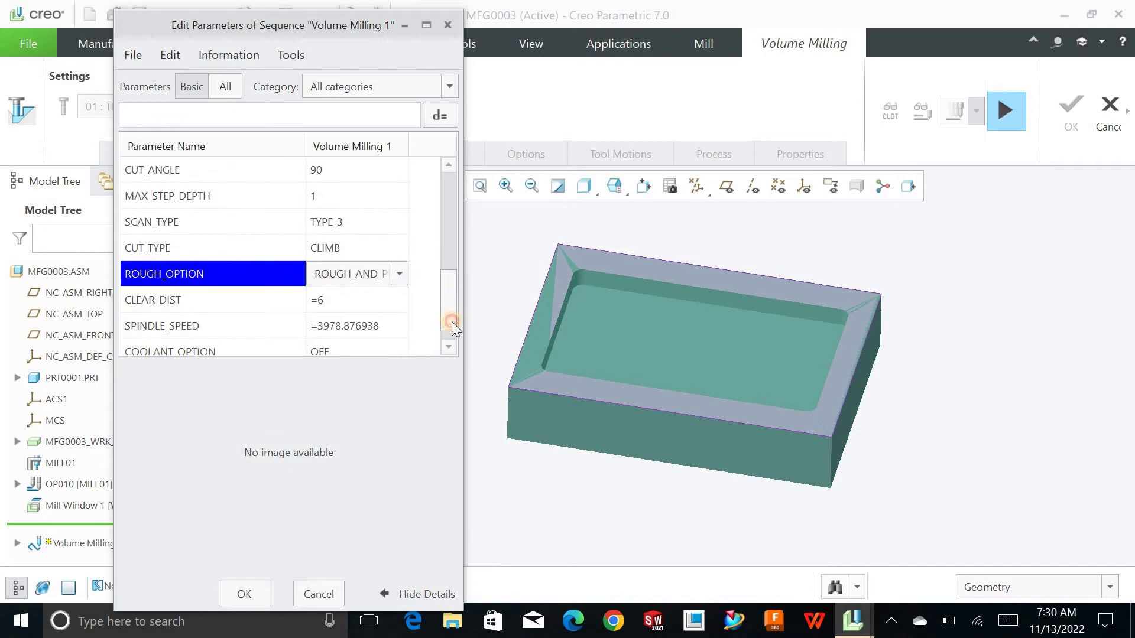
{"action": "left_click", "coordinate": [396, 255]}
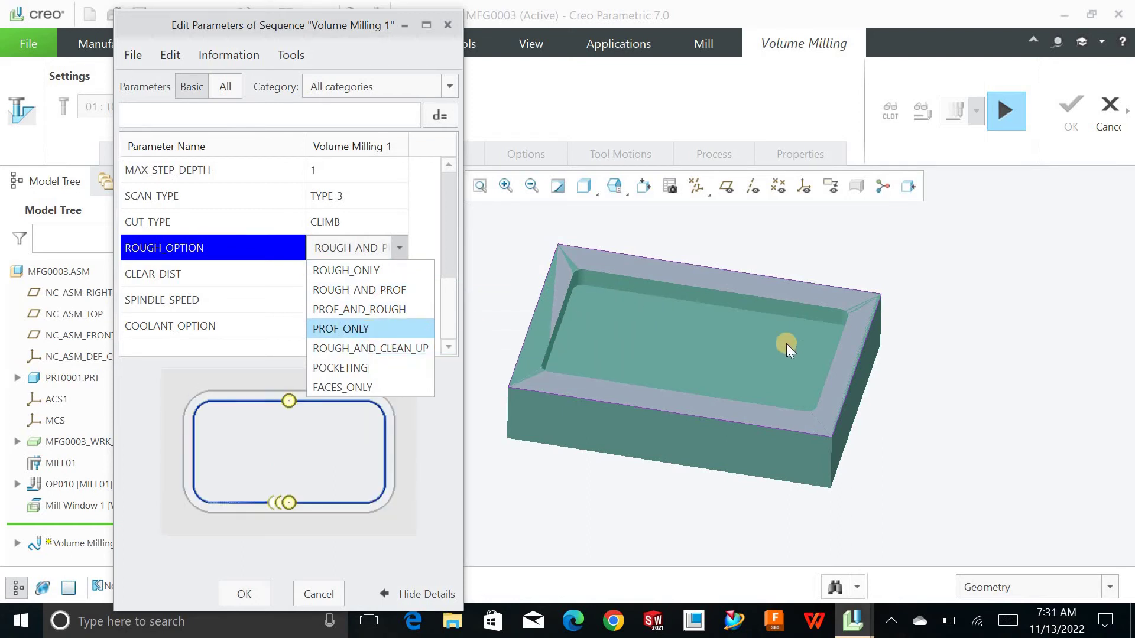
{"action": "left_click", "coordinate": [386, 290]}
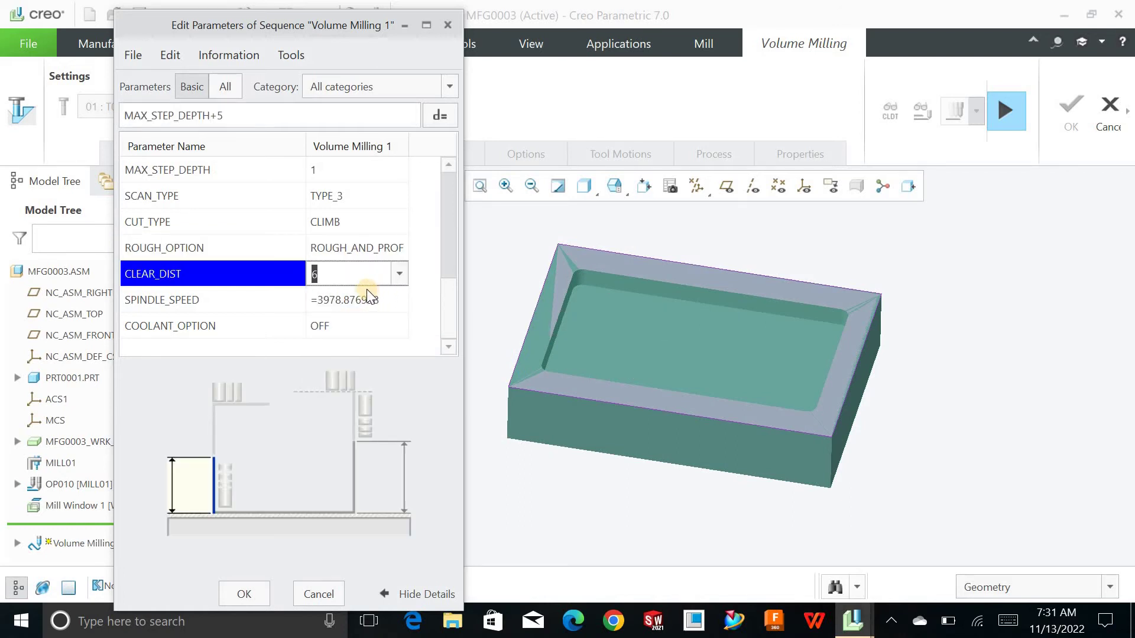
- Set SPINDLE_SPEED to 1200 and COOLANT_OPTION to FLOOD, and accept the volume milling parameters
{"action": "left_click", "coordinate": [366, 289]}
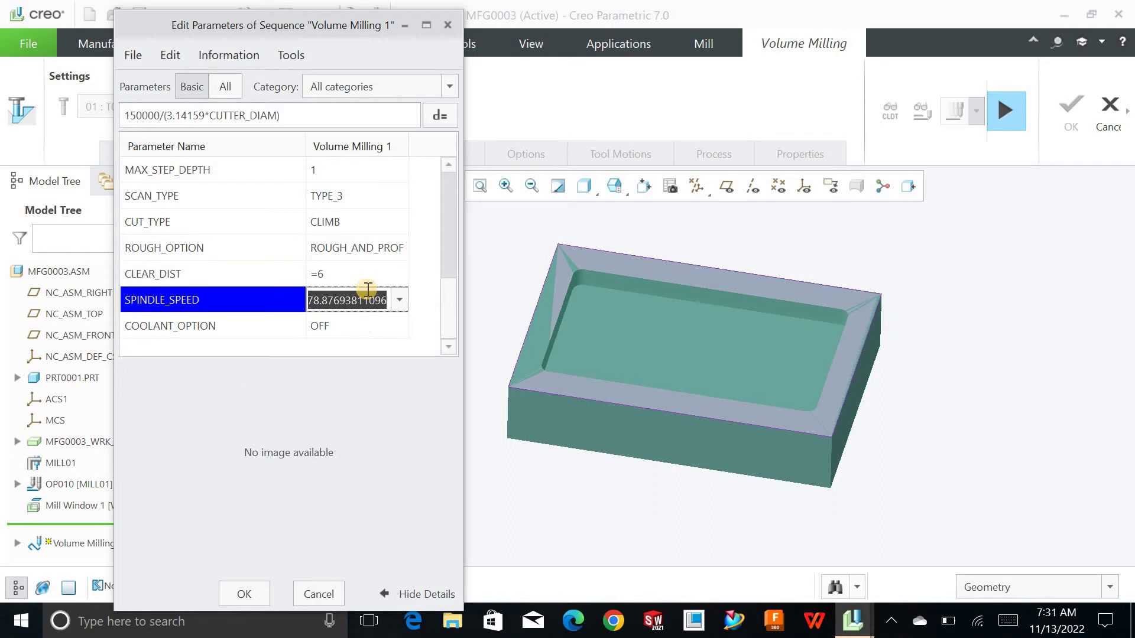
{"action": "type", "text": "1200"}
{"action": "key", "text": "Return"}
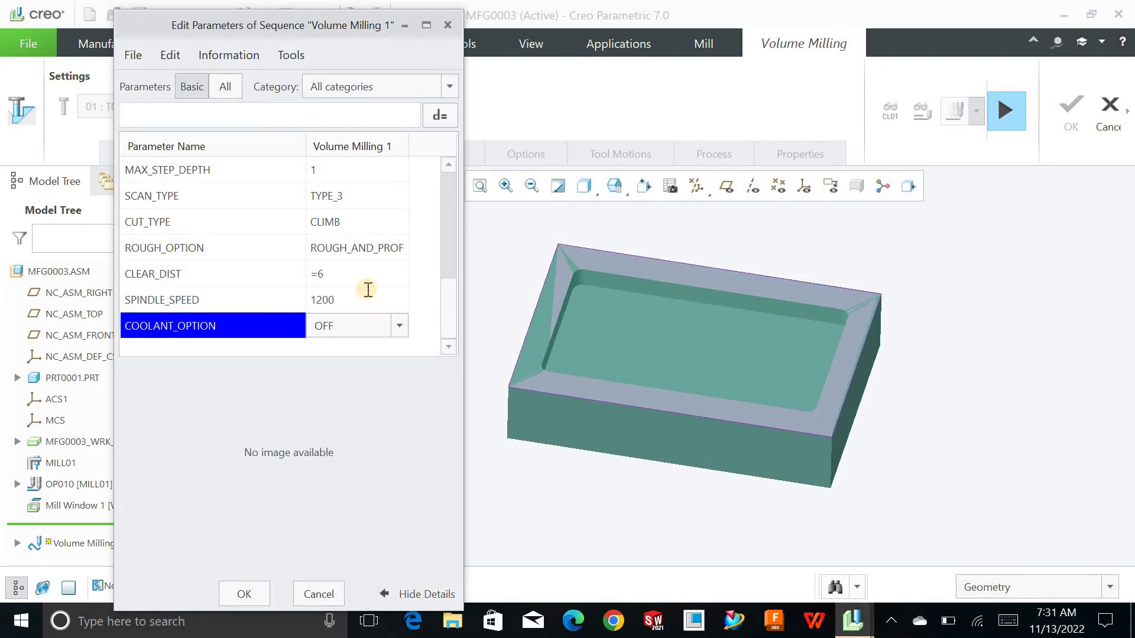
{"action": "left_click", "coordinate": [399, 324]}
{"action": "left_click", "coordinate": [388, 348]}
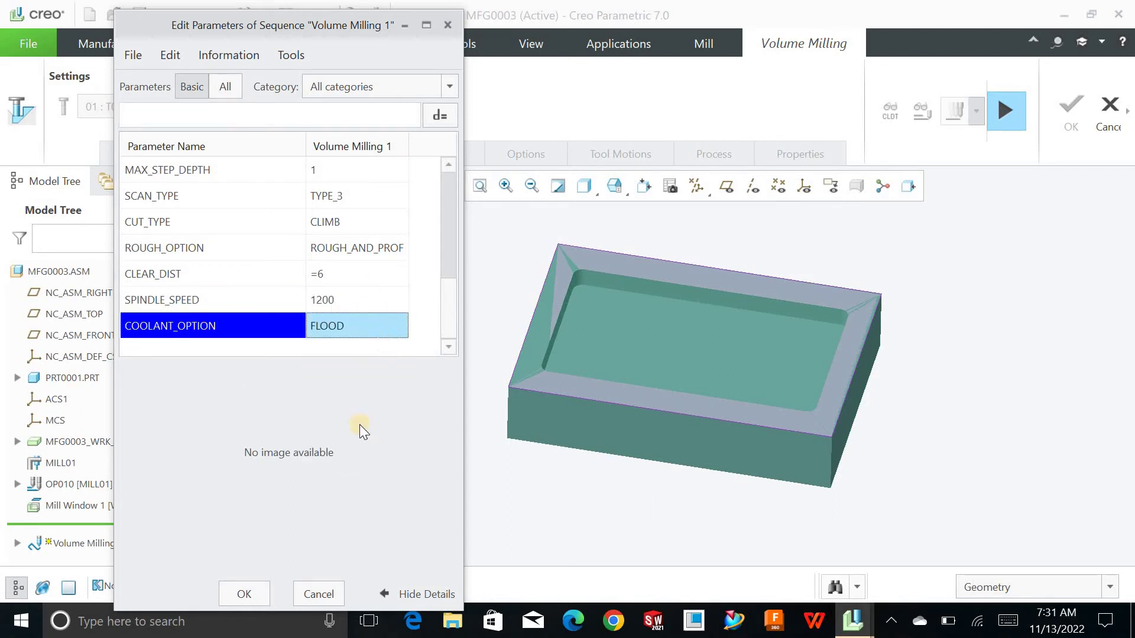
{"action": "left_click", "coordinate": [244, 594]}
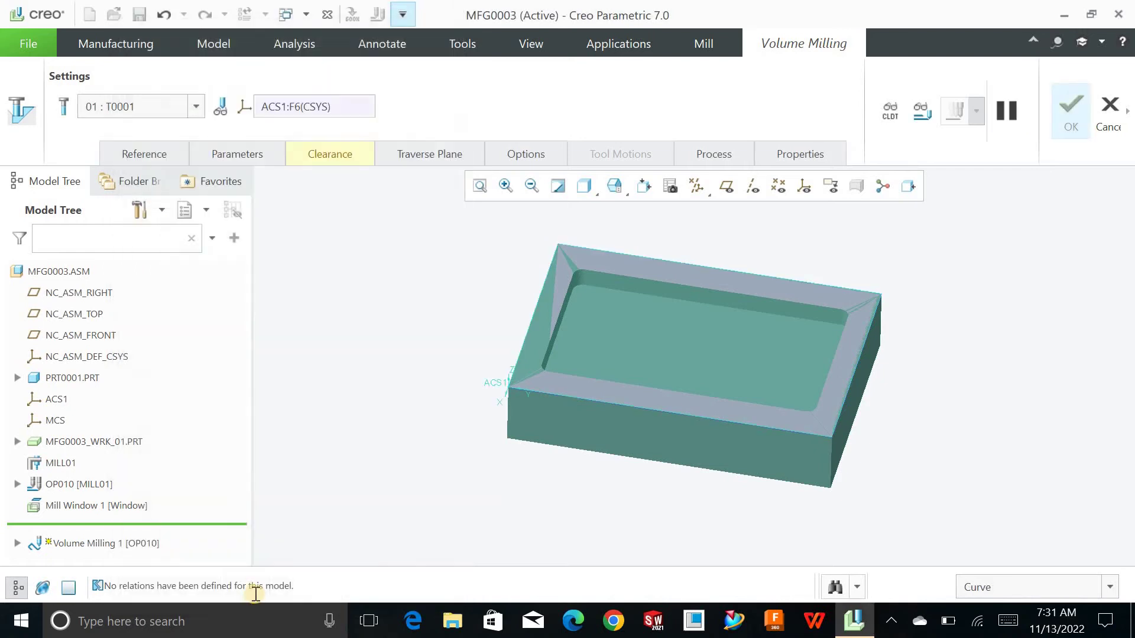
- Define the clearance retract plane from the top surface of the block with a value of 0.4
{"action": "left_click", "coordinate": [325, 155]}
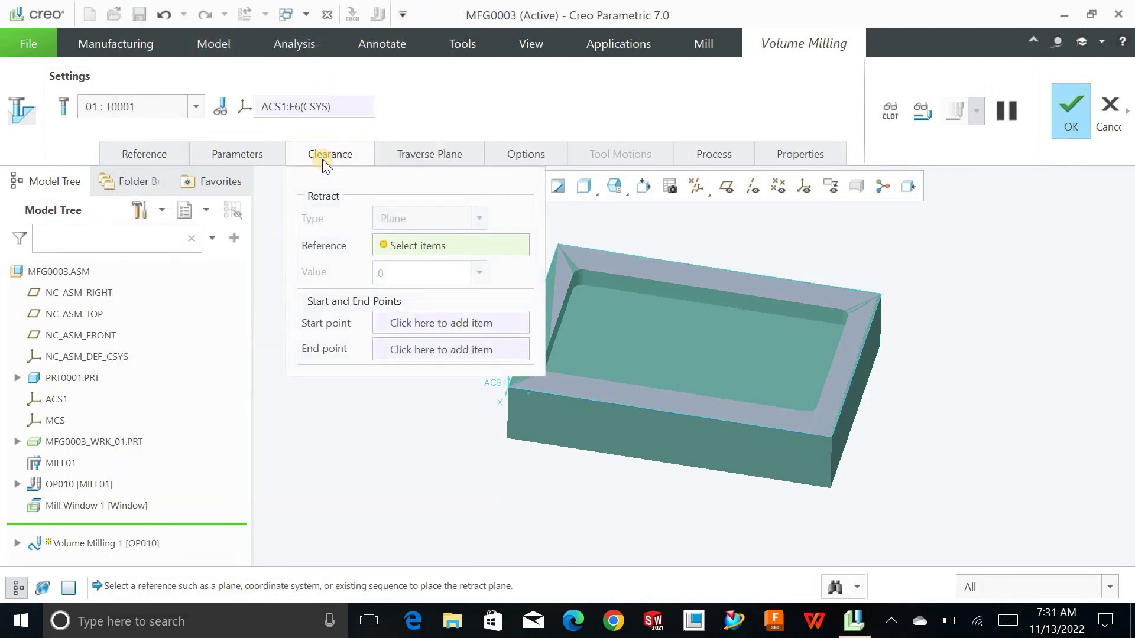
{"action": "left_click", "coordinate": [325, 155]}
{"action": "left_click", "coordinate": [323, 156]}
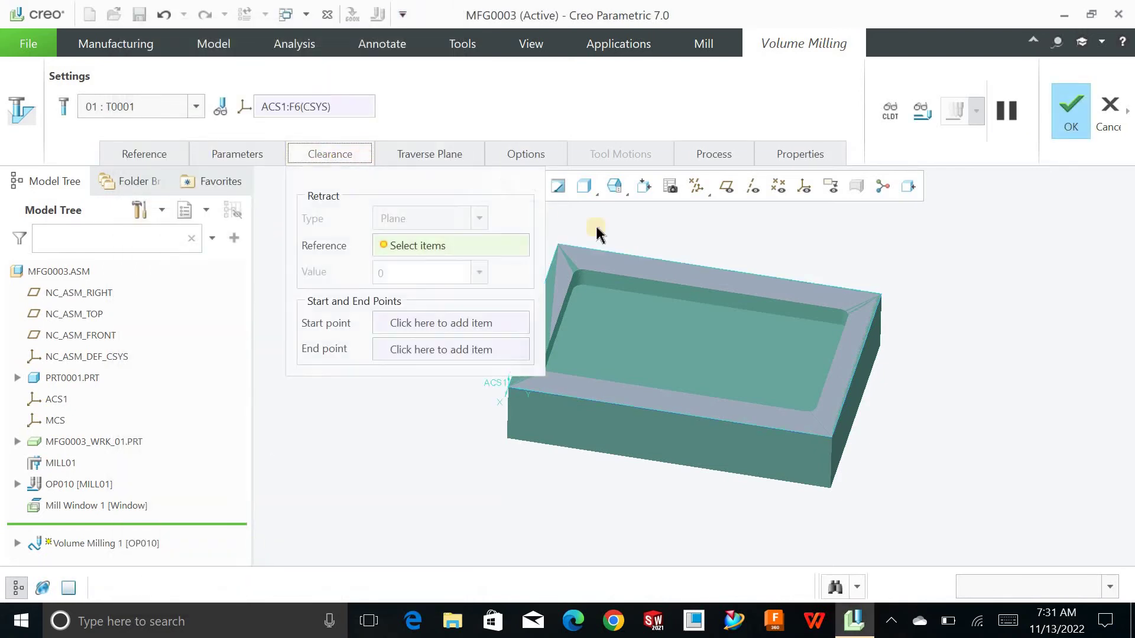
{"action": "left_click", "coordinate": [619, 260]}
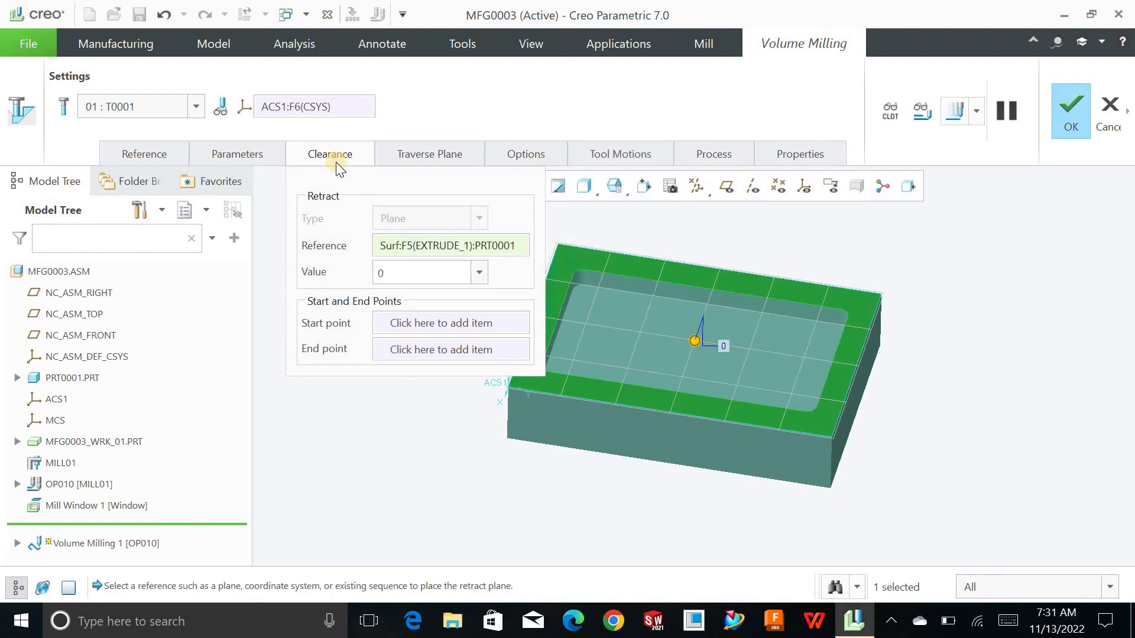
{"action": "left_click", "coordinate": [404, 276]}
{"action": "double_click", "coordinate": [404, 276]}
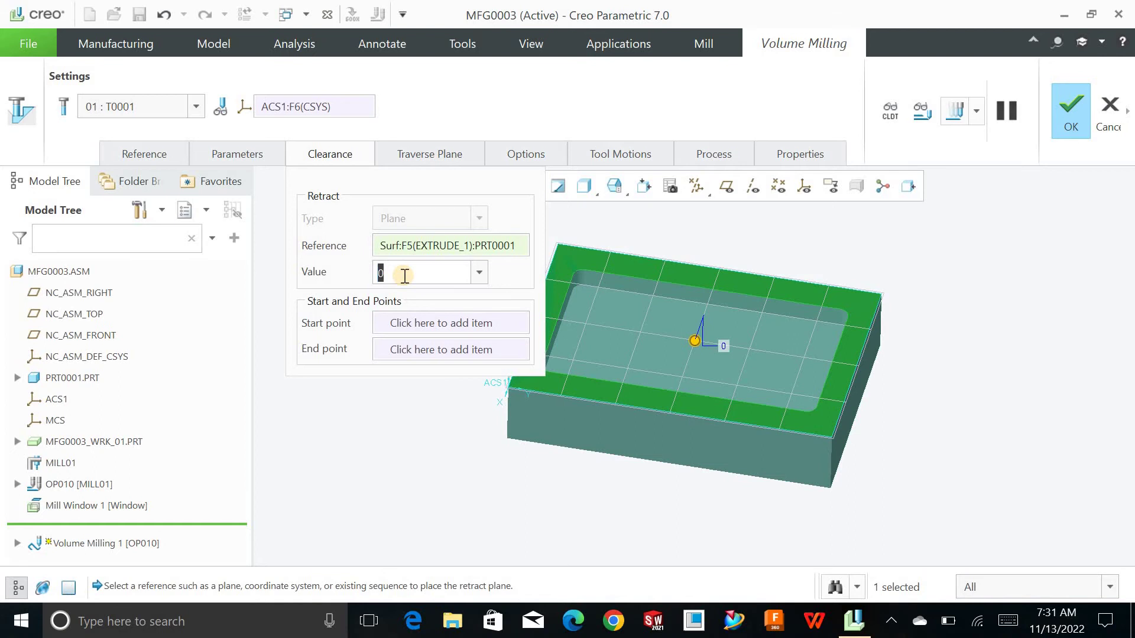
{"action": "type", "text": "0.4"}
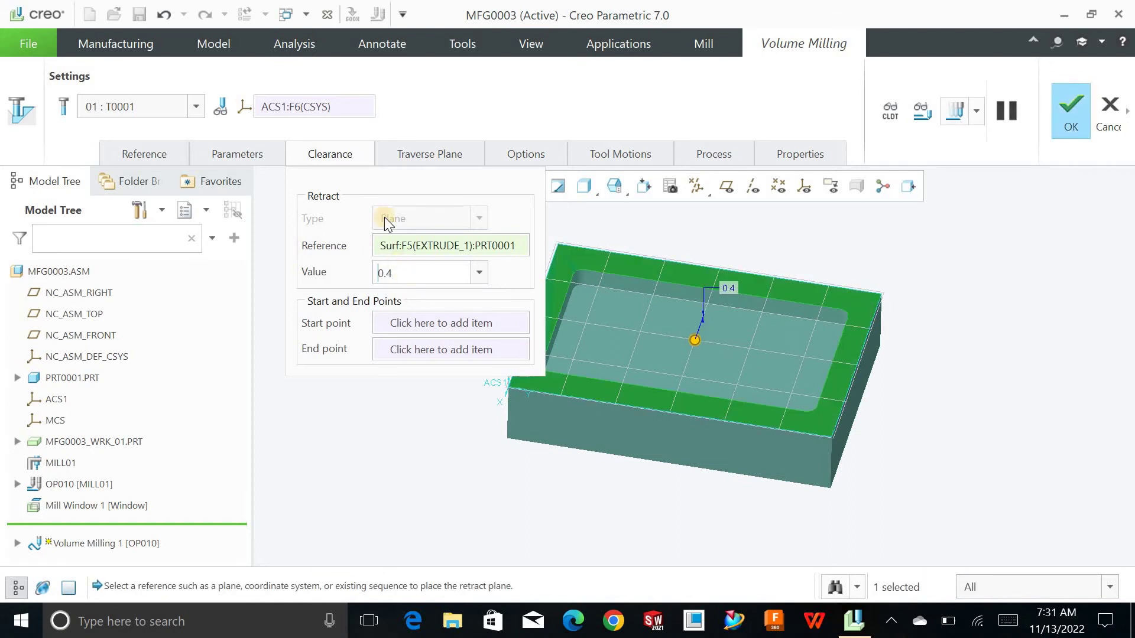
{"action": "middle_click_drag", "start_coordinate": [416, 236], "coordinate": [476, 189]}
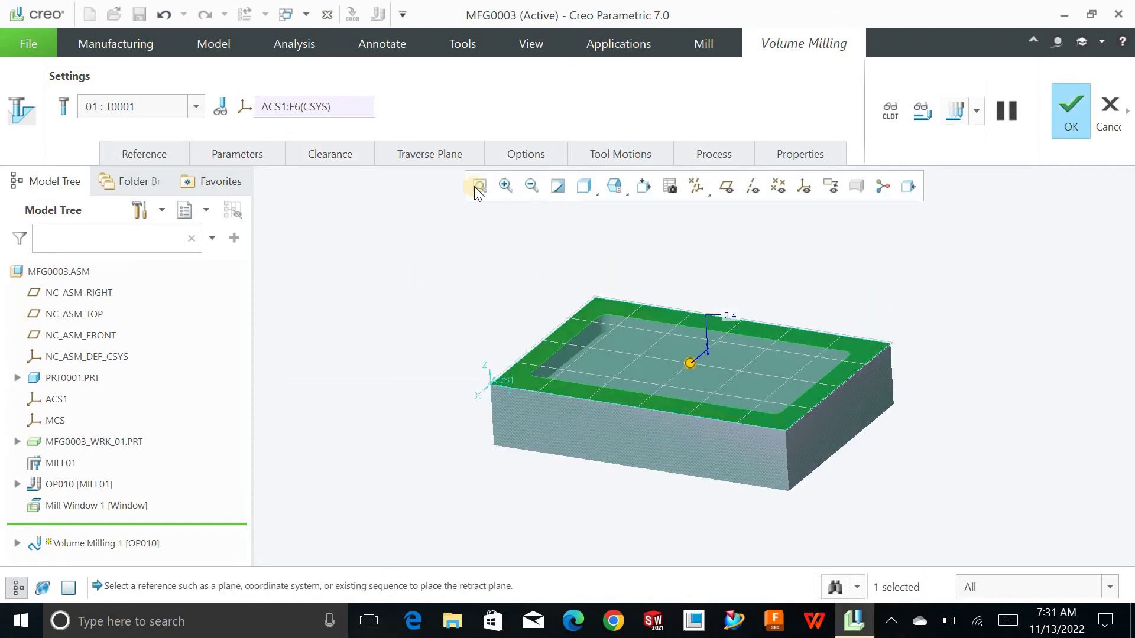
{"action": "middle_click_drag", "start_coordinate": [469, 264], "coordinate": [473, 331]}
- Set the retract plane's clearance value to 0.5
{"action": "left_click", "coordinate": [330, 154]}
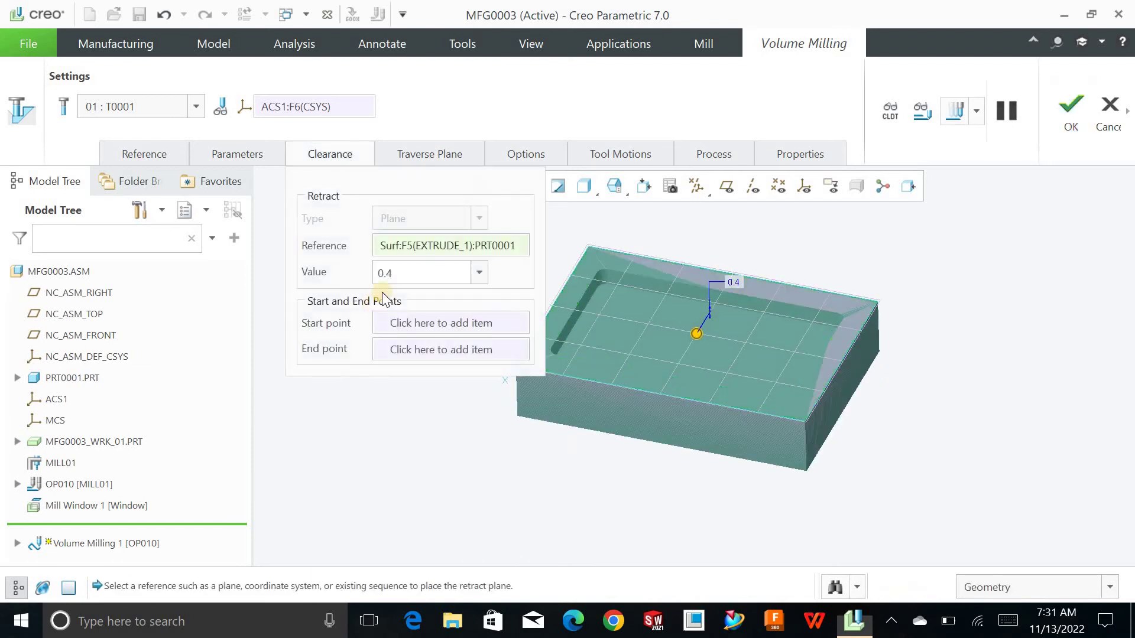
{"action": "double_click", "coordinate": [414, 275]}
{"action": "double_click", "coordinate": [414, 280]}
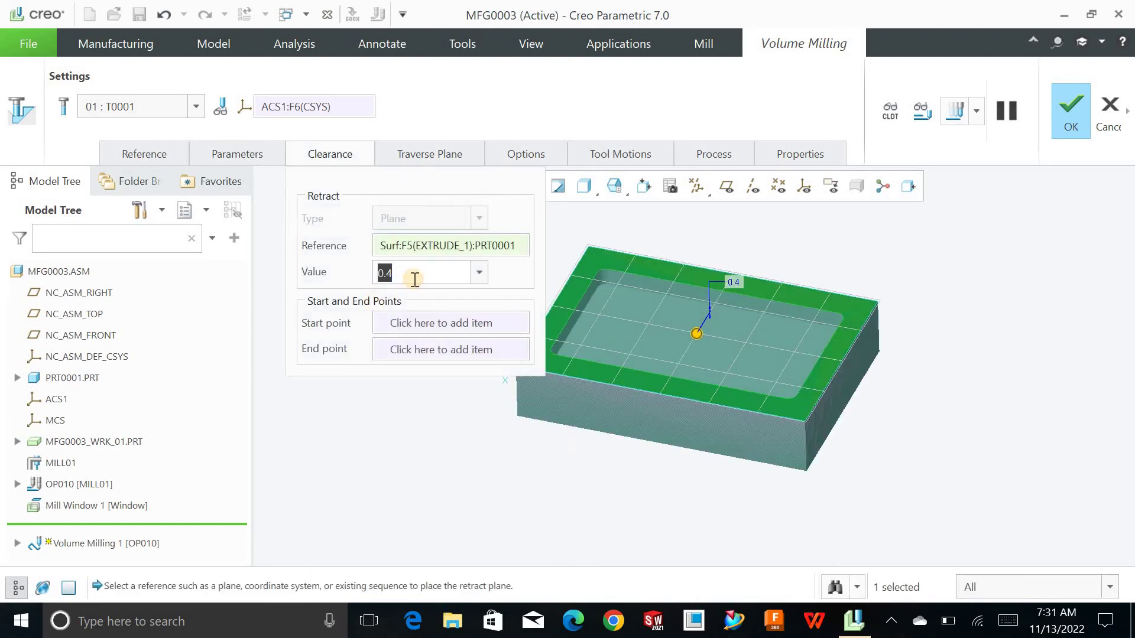
{"action": "type", "text": "0.5"}
{"action": "key", "text": "Return"}
{"action": "left_click", "coordinate": [333, 154]}
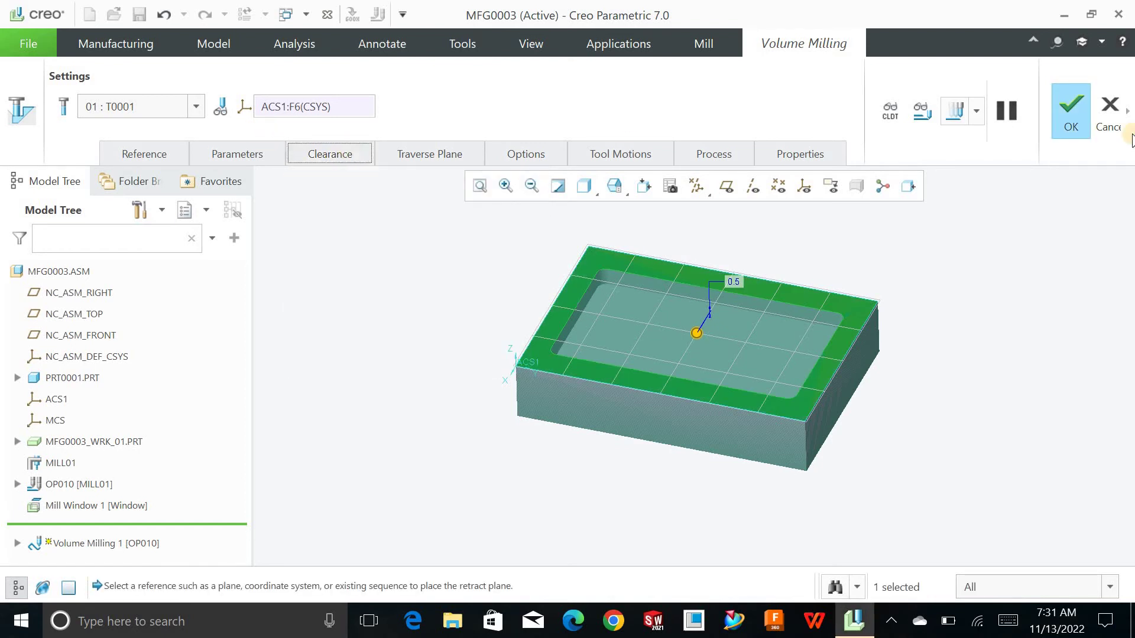
- Open the tool path display for the volume milling step
{"action": "left_click", "coordinate": [977, 113]}
{"action": "left_click", "coordinate": [974, 118]}
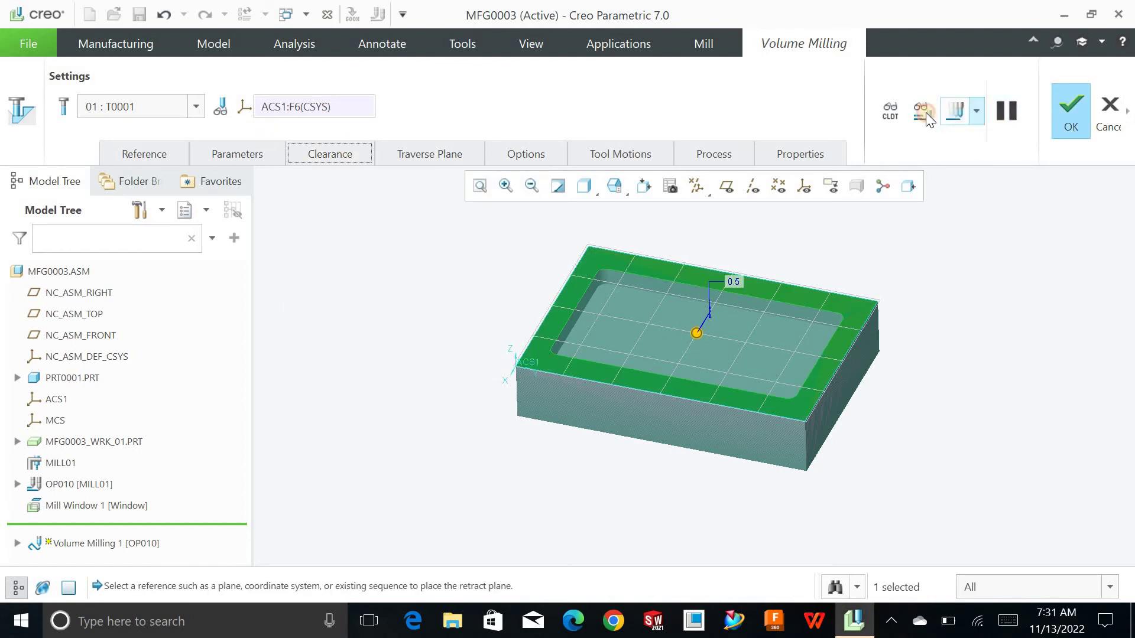
{"action": "left_click", "coordinate": [956, 108]}
{"action": "left_click", "coordinate": [976, 112]}
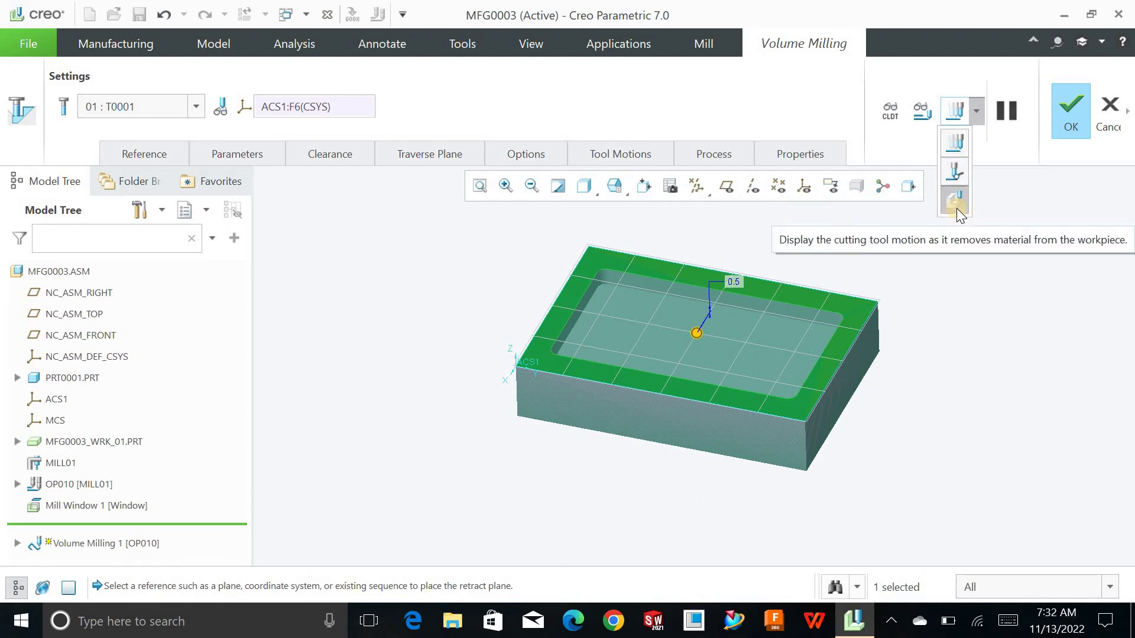
{"action": "left_click", "coordinate": [955, 145]}
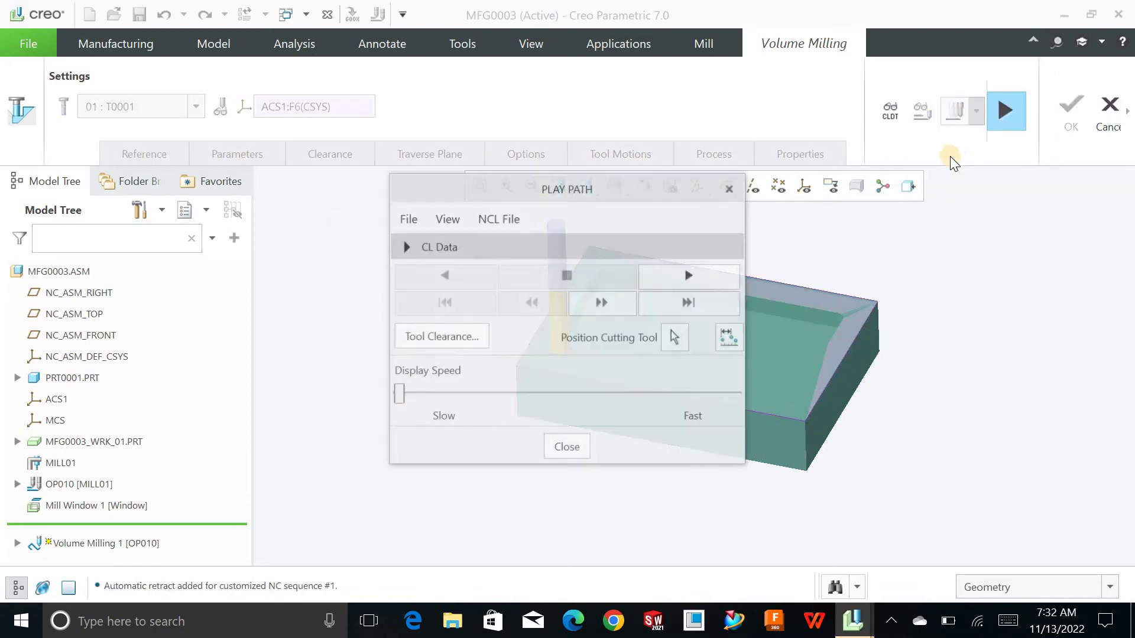
- Refit the model in view, play the cutting tool's motion along the path and stop the playback partway
{"action": "left_click_drag", "start_coordinate": [547, 189], "coordinate": [186, 178]}
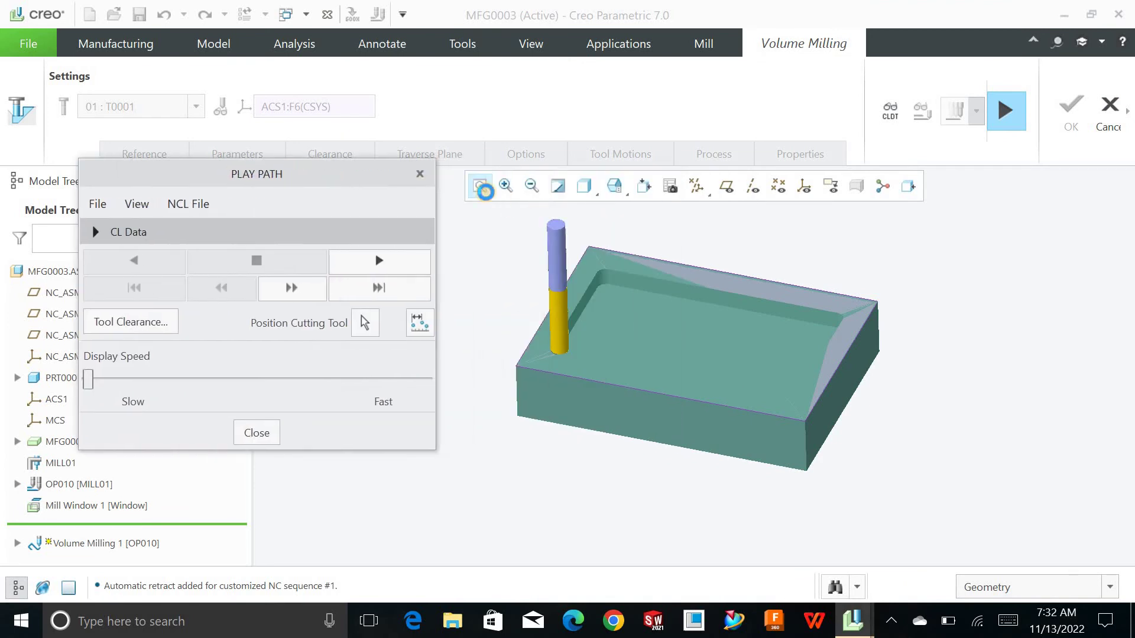
{"action": "left_click", "coordinate": [480, 185]}
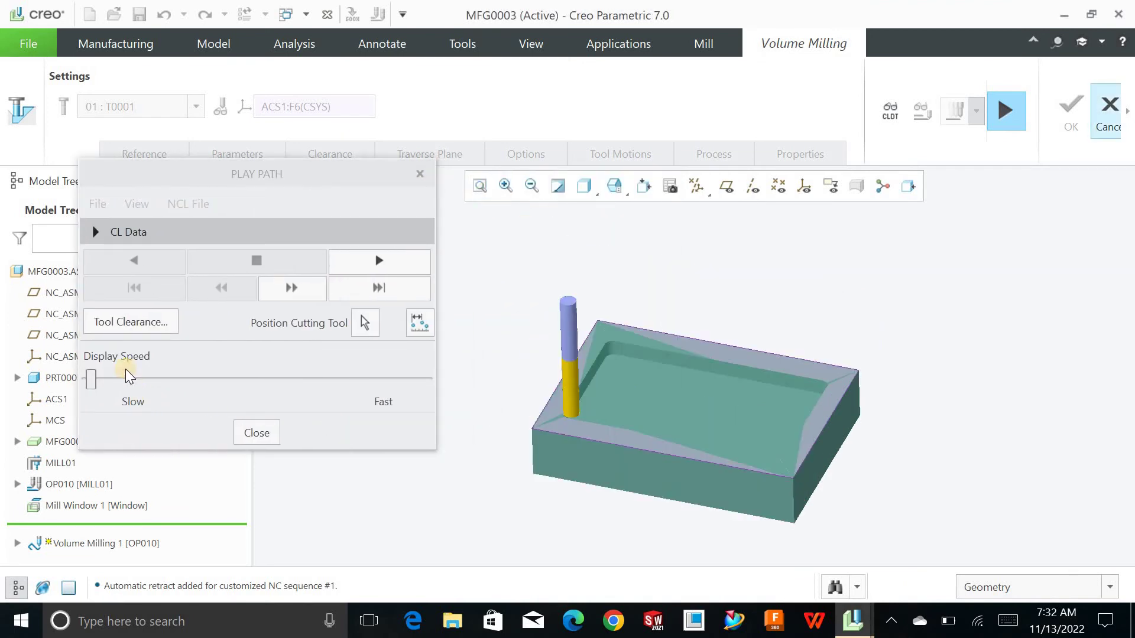
{"action": "left_click", "coordinate": [378, 261]}
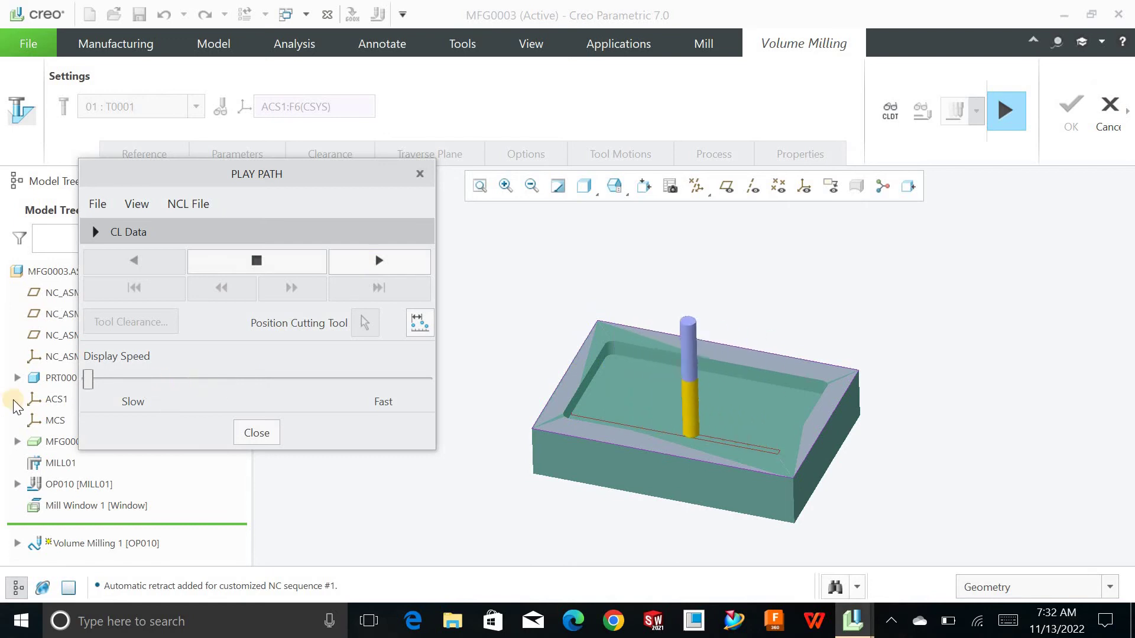
{"action": "left_click", "coordinate": [273, 261]}
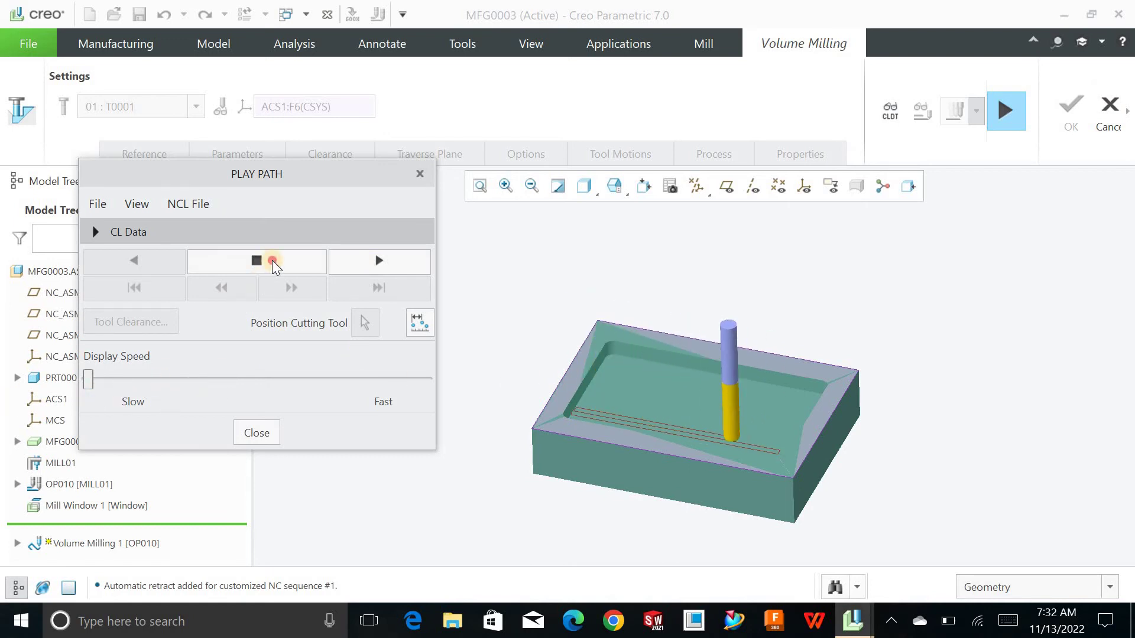
- Examine the first cutting passes along the pocket's long edge up close, then refit the whole block in view
{"action": "scroll", "coordinate": [653, 429], "scroll_direction": "down", "scroll_amount": 5}
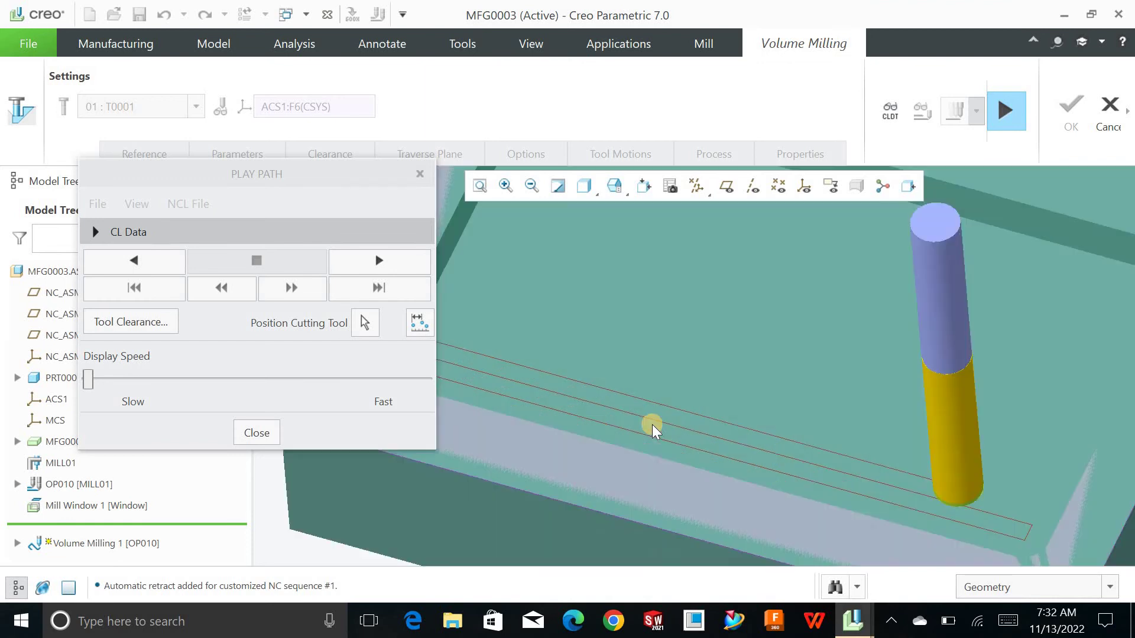
{"action": "scroll", "coordinate": [652, 429], "scroll_direction": "up", "scroll_amount": 5}
{"action": "scroll", "coordinate": [535, 396], "scroll_direction": "down", "scroll_amount": 4}
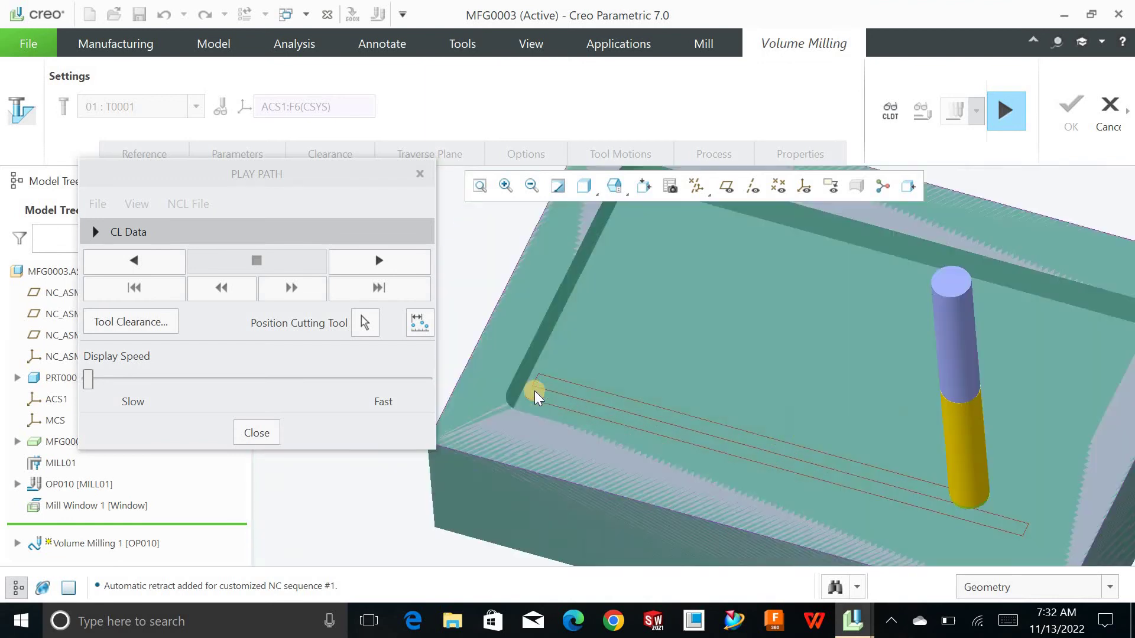
{"action": "scroll", "coordinate": [535, 396], "scroll_direction": "down", "scroll_amount": 3}
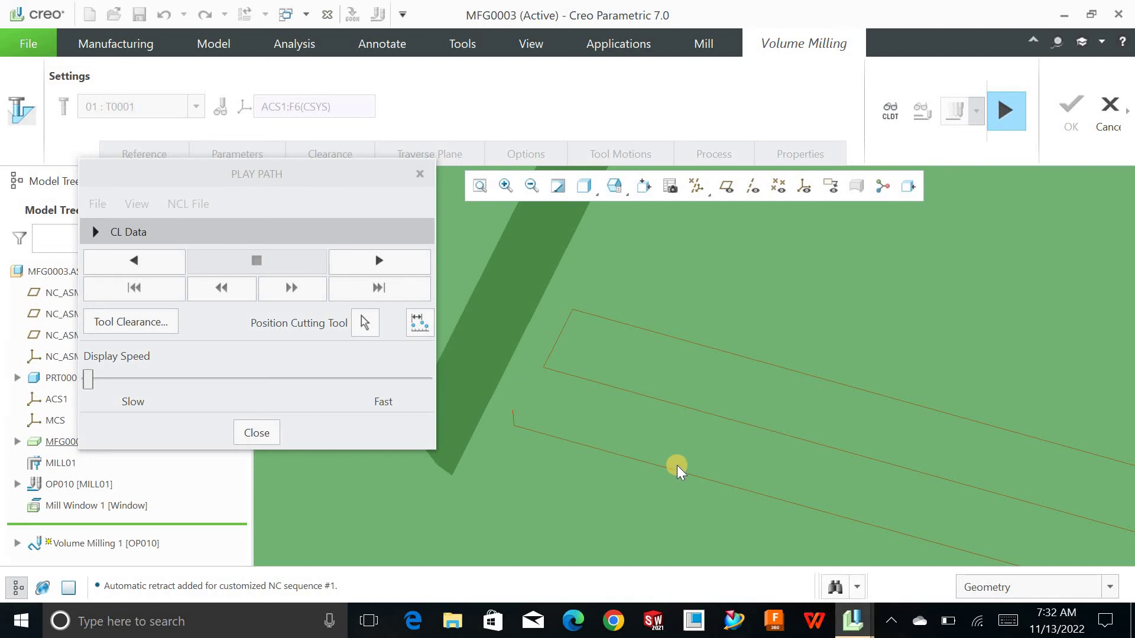
{"action": "scroll", "coordinate": [678, 470], "scroll_direction": "up", "scroll_amount": 5}
{"action": "scroll", "coordinate": [857, 515], "scroll_direction": "down", "scroll_amount": 5}
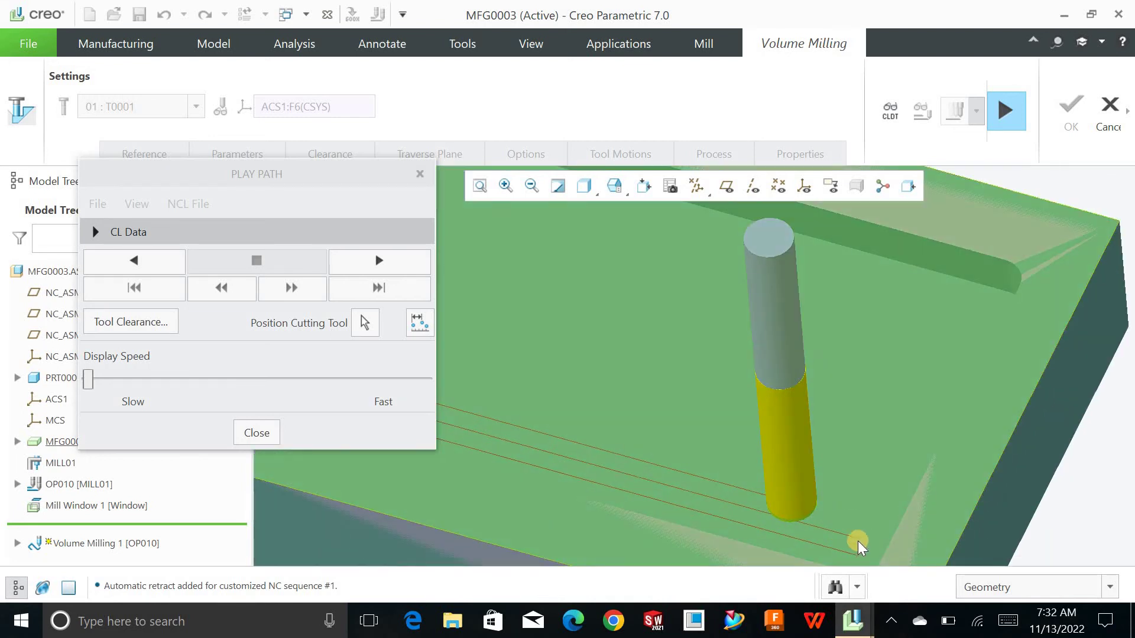
{"action": "left_click", "coordinate": [482, 186]}
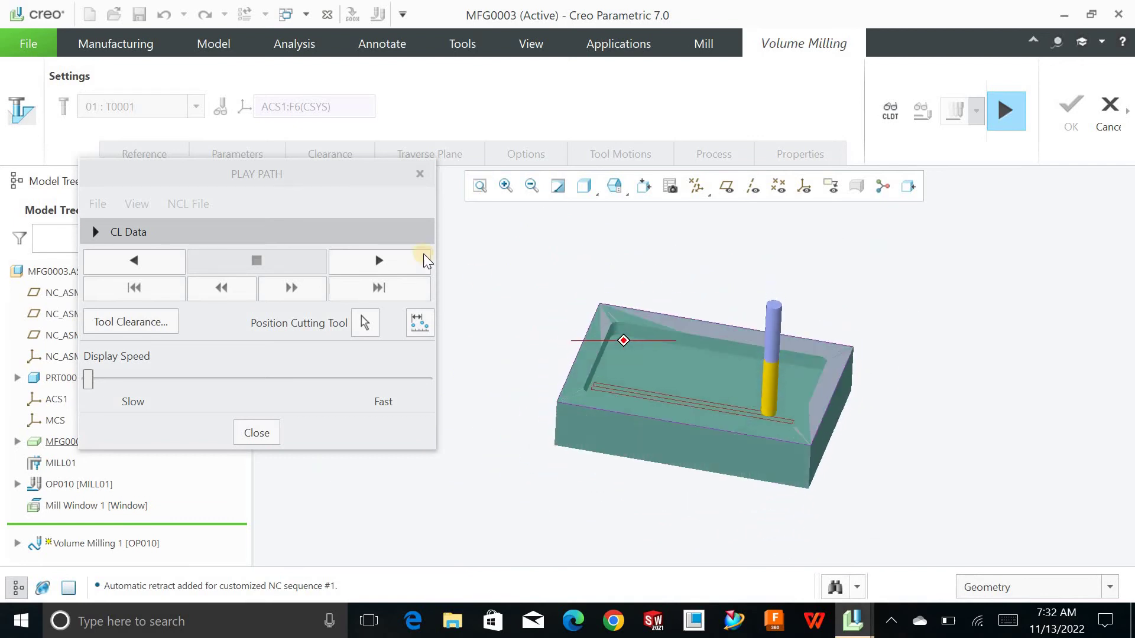
- Resume the tool path playback, raise the display speed in stages and stop the tool partway
{"action": "left_click", "coordinate": [399, 260]}
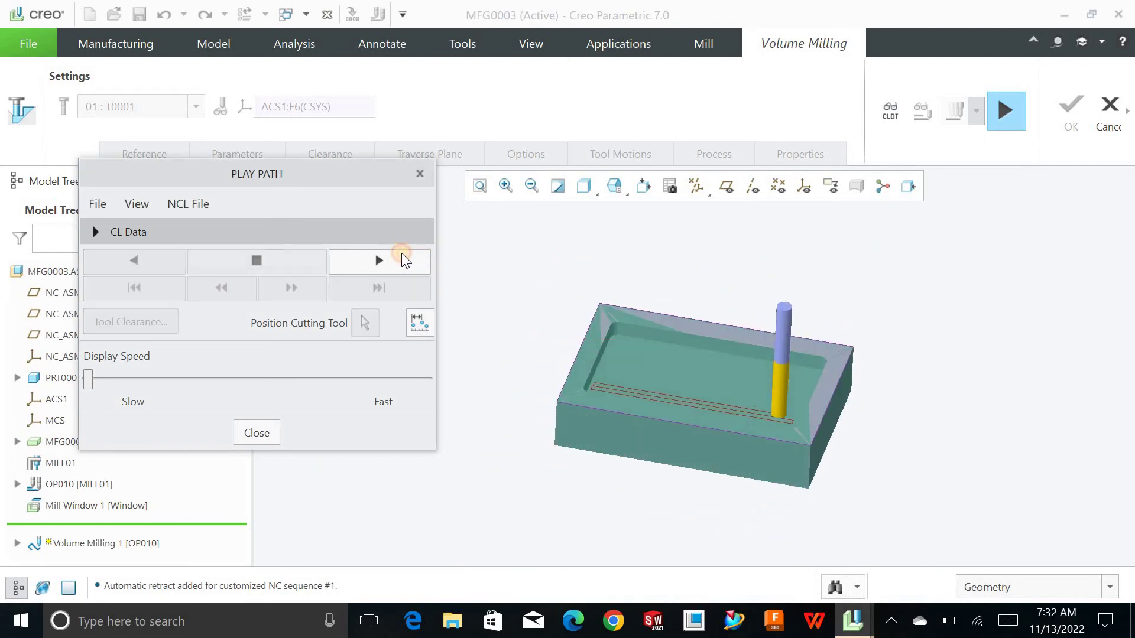
{"action": "left_click", "coordinate": [246, 377]}
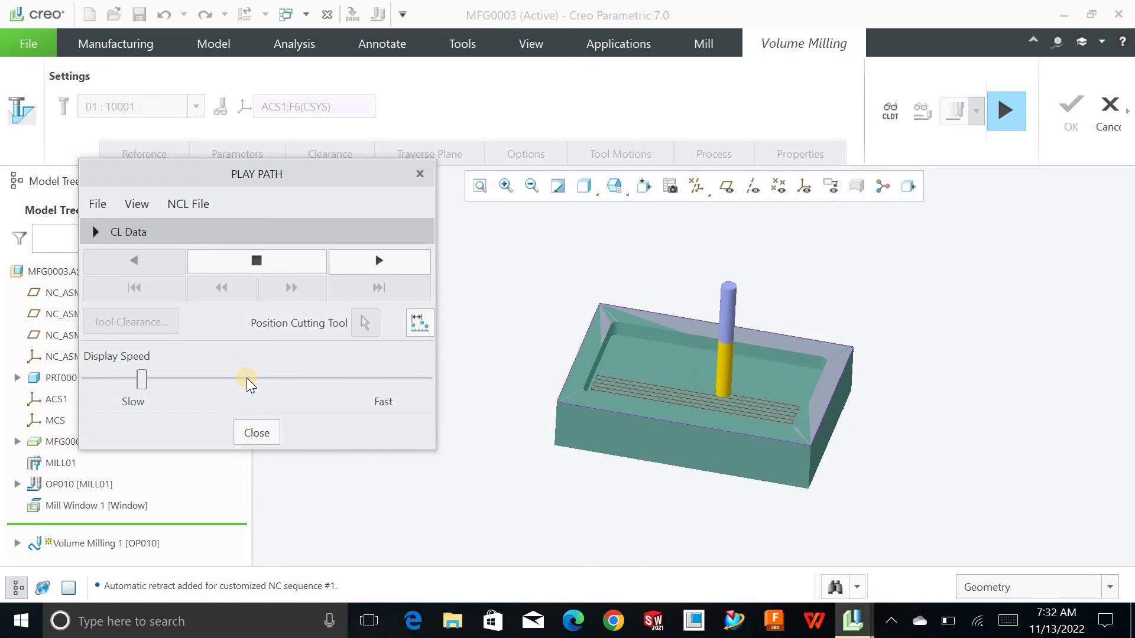
{"action": "left_click", "coordinate": [247, 377]}
{"action": "left_click", "coordinate": [246, 378]}
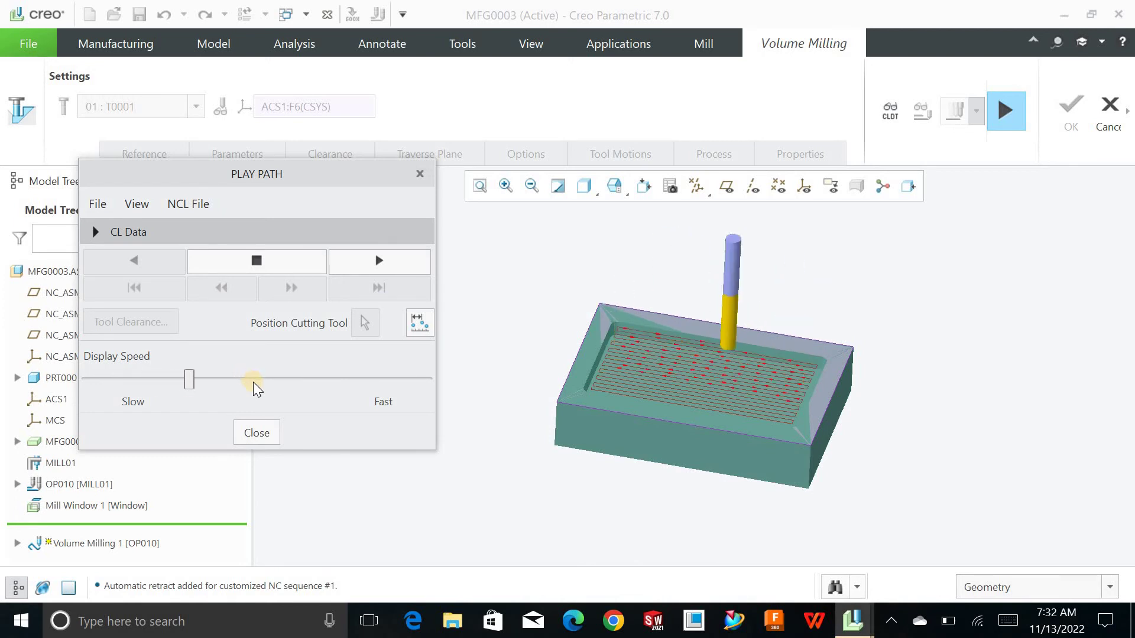
{"action": "left_click", "coordinate": [253, 382]}
{"action": "left_click", "coordinate": [253, 382]}
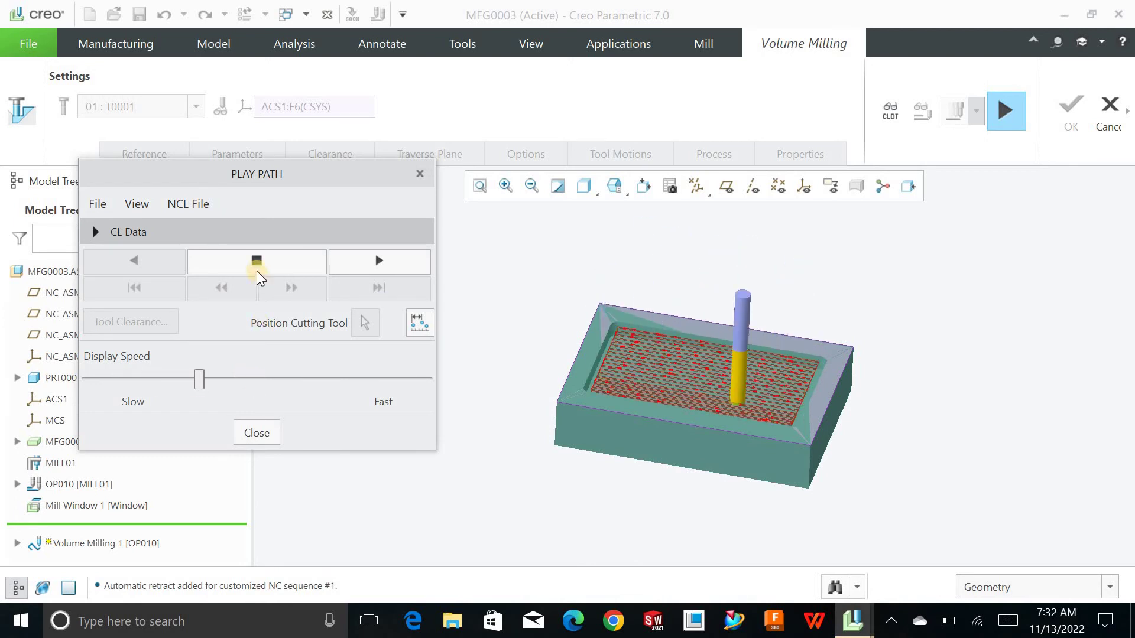
{"action": "left_click", "coordinate": [287, 262]}
{"action": "left_click", "coordinate": [528, 342]}
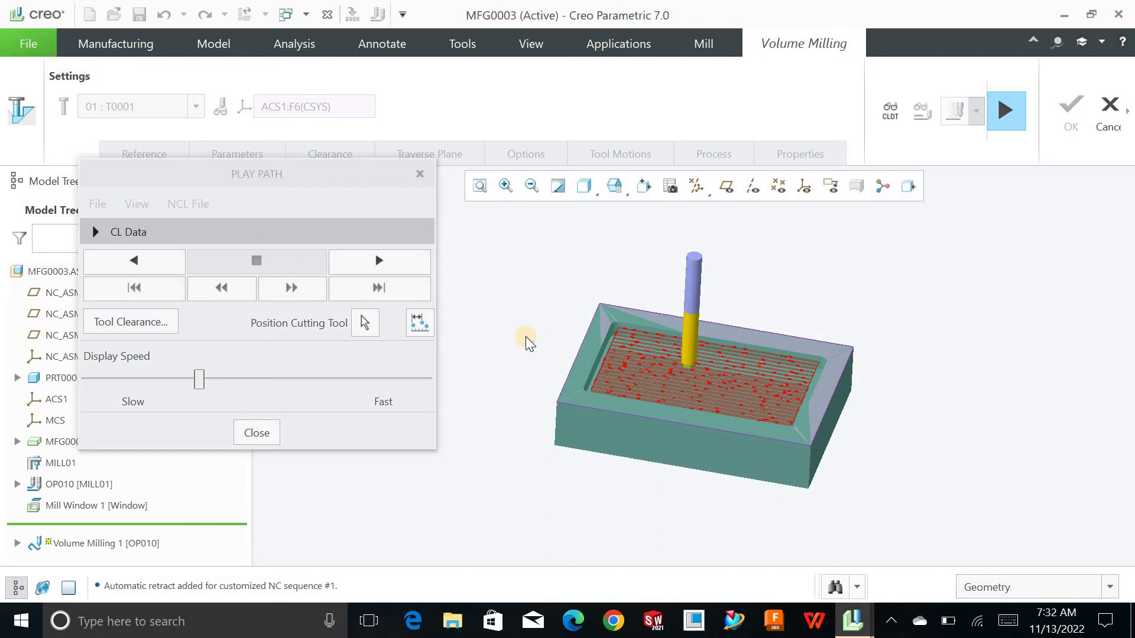
{"action": "middle_click_drag", "start_coordinate": [540, 327], "coordinate": [543, 346]}
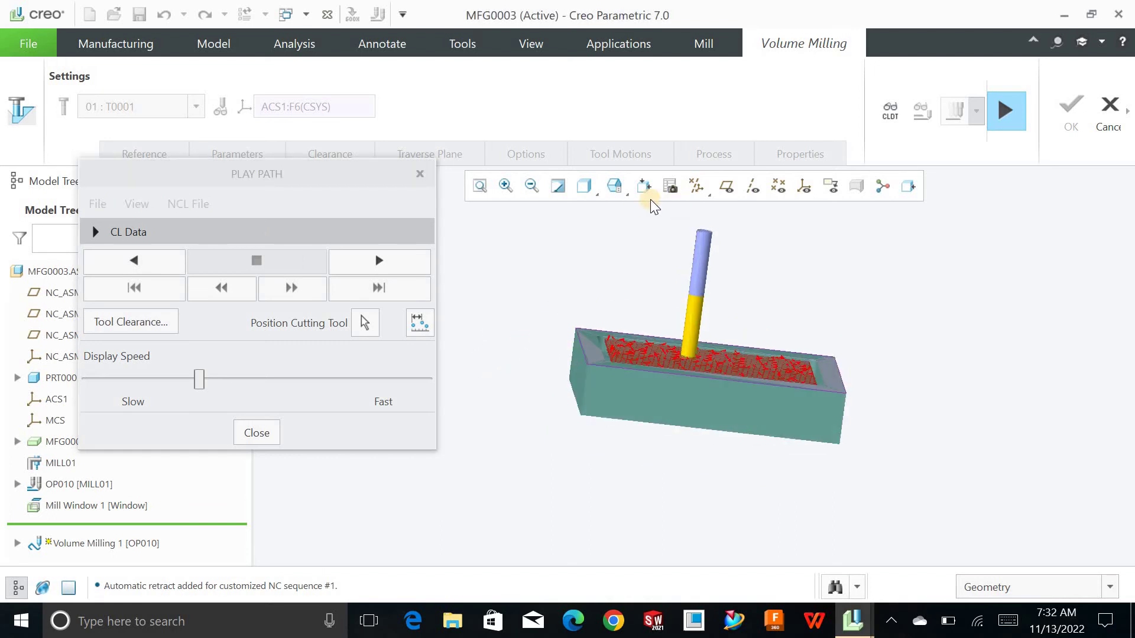
{"action": "left_click", "coordinate": [618, 188]}
{"action": "left_click", "coordinate": [661, 351]}
{"action": "left_click_drag", "start_coordinate": [549, 33], "coordinate": [325, 65]}
{"action": "left_click", "coordinate": [727, 418]}
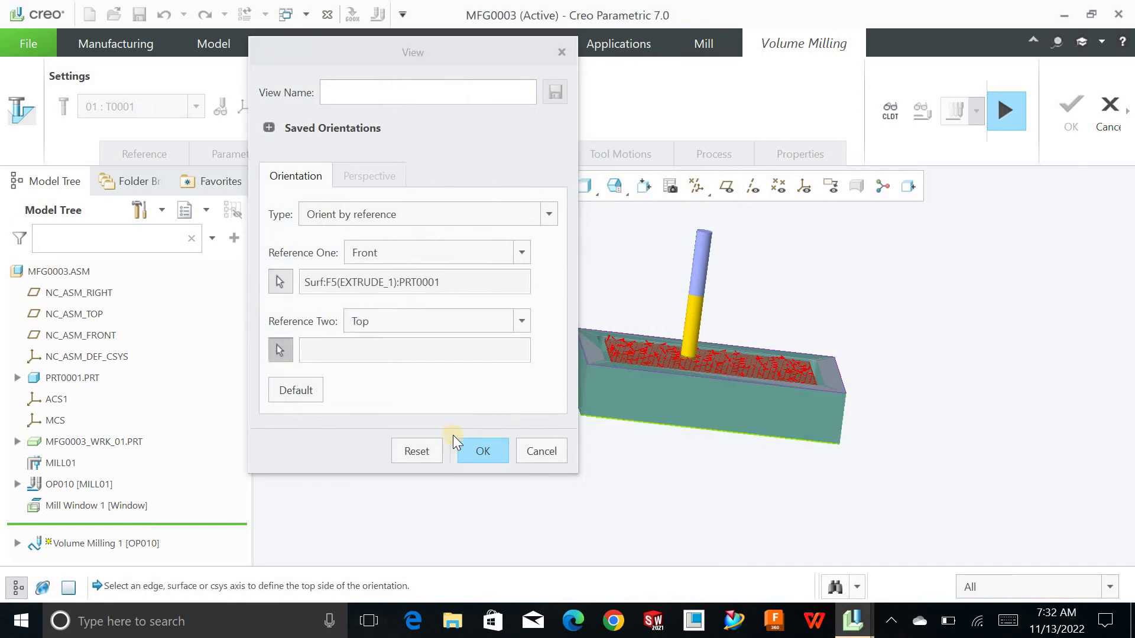
{"action": "left_click", "coordinate": [423, 451]}
{"action": "left_click", "coordinate": [482, 451]}
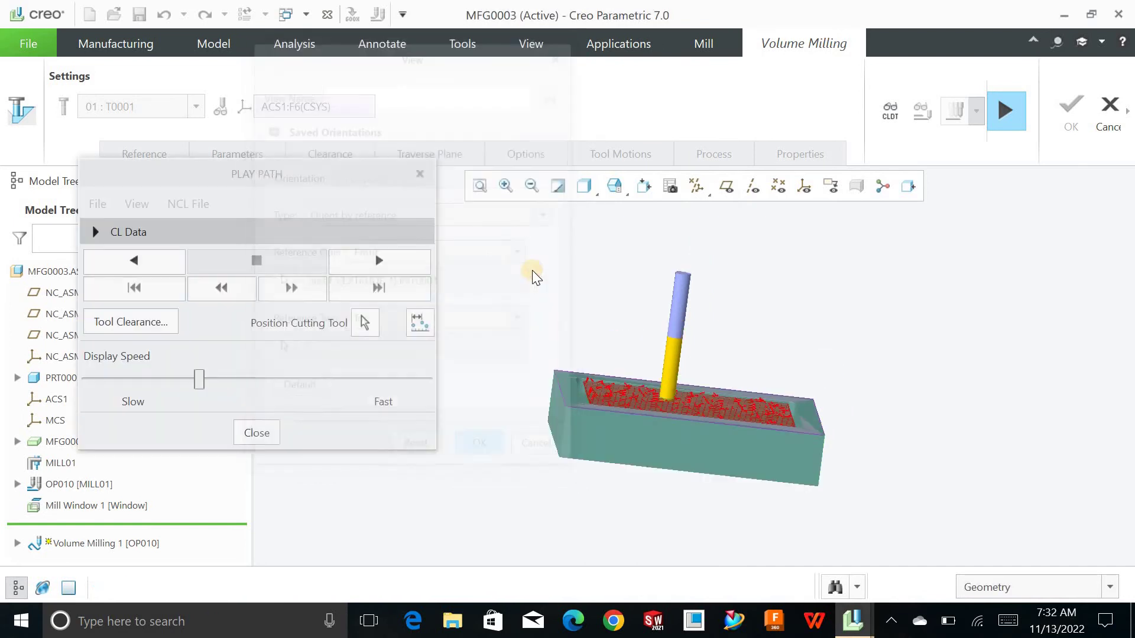
- Display the model as wireframe and examine the depth of the tool path passes inside the pocket from the side
{"action": "middle_click_drag", "start_coordinate": [540, 274], "coordinate": [547, 277]}
{"action": "left_click", "coordinate": [627, 192]}
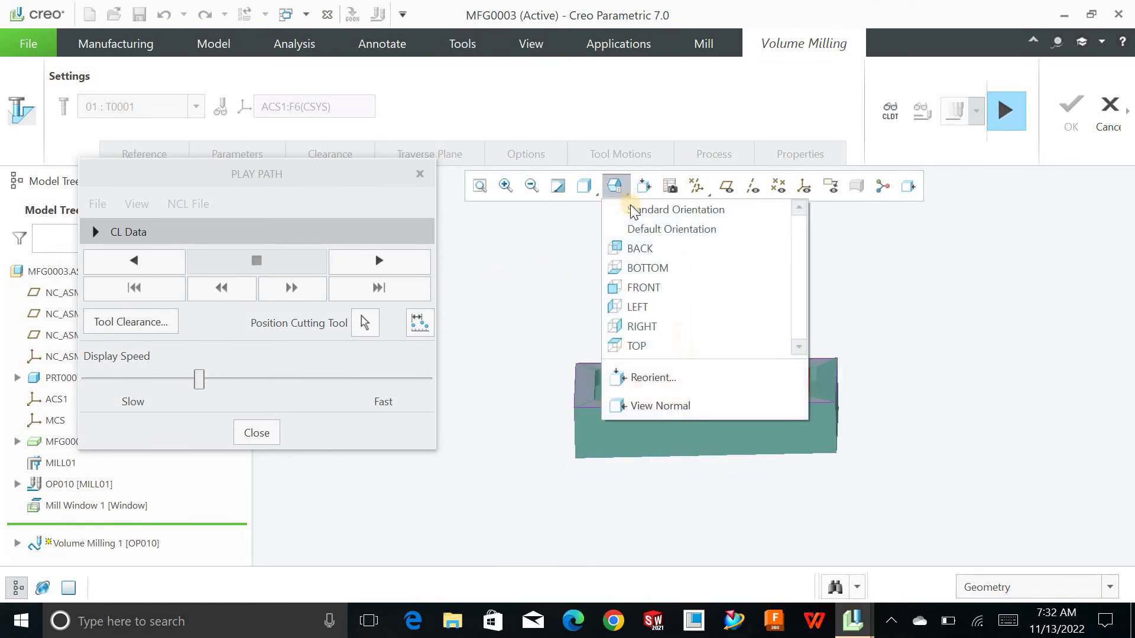
{"action": "left_click", "coordinate": [631, 209]}
{"action": "left_click", "coordinate": [600, 196]}
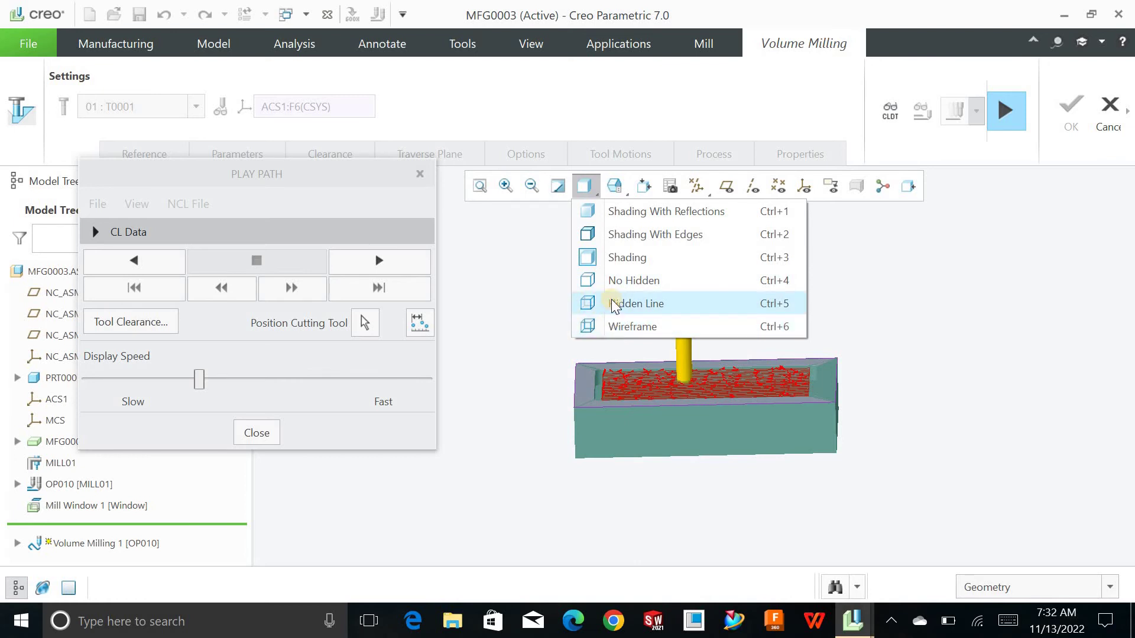
{"action": "left_click", "coordinate": [619, 324]}
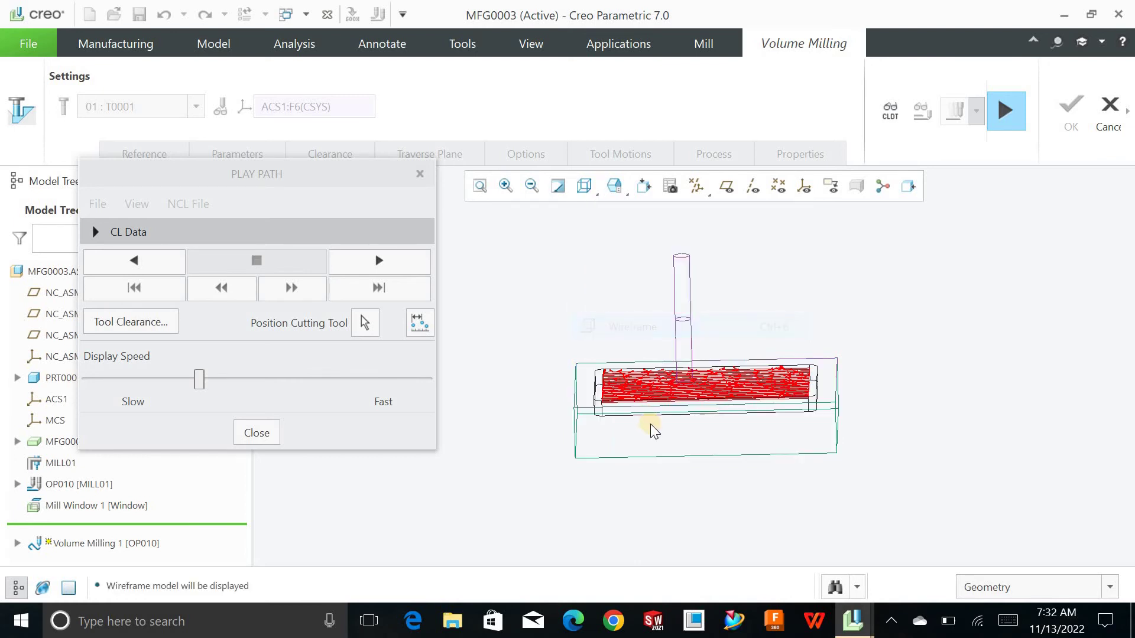
{"action": "scroll", "coordinate": [651, 408], "scroll_direction": "down", "scroll_amount": 8}
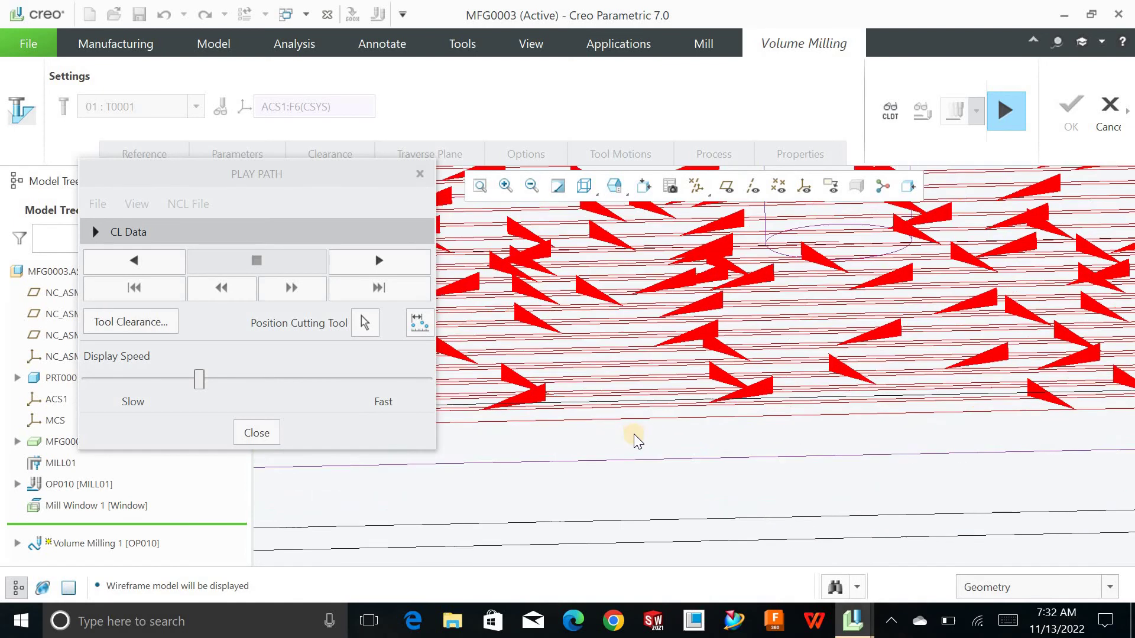
{"action": "middle_click_drag", "start_coordinate": [633, 427], "coordinate": [632, 418]}
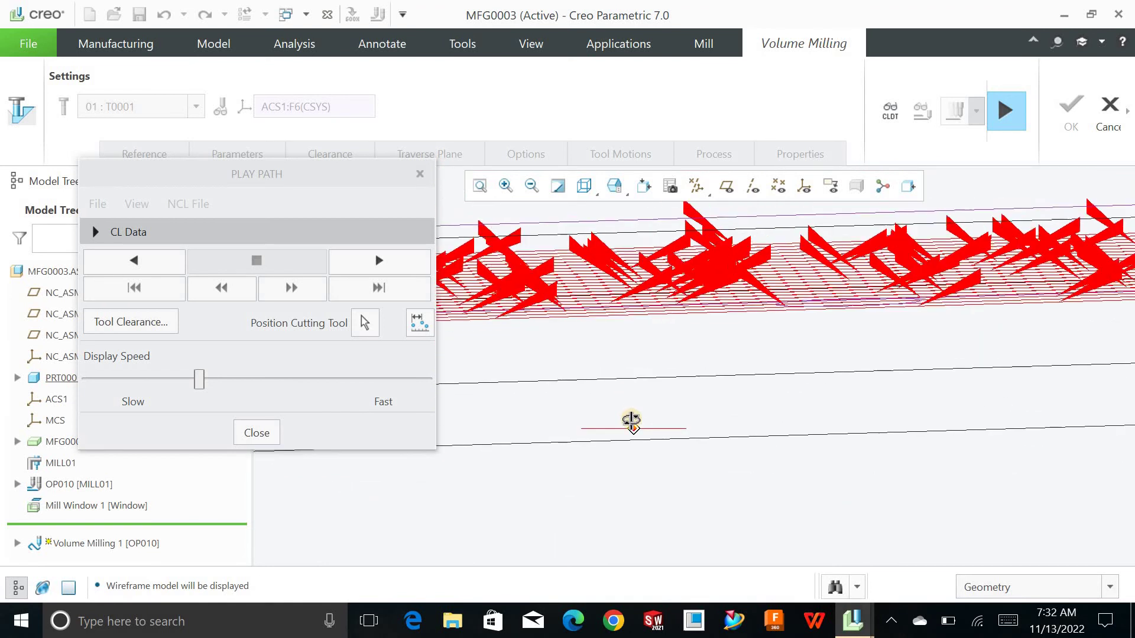
{"action": "scroll", "coordinate": [704, 314], "scroll_direction": "down", "scroll_amount": 5}
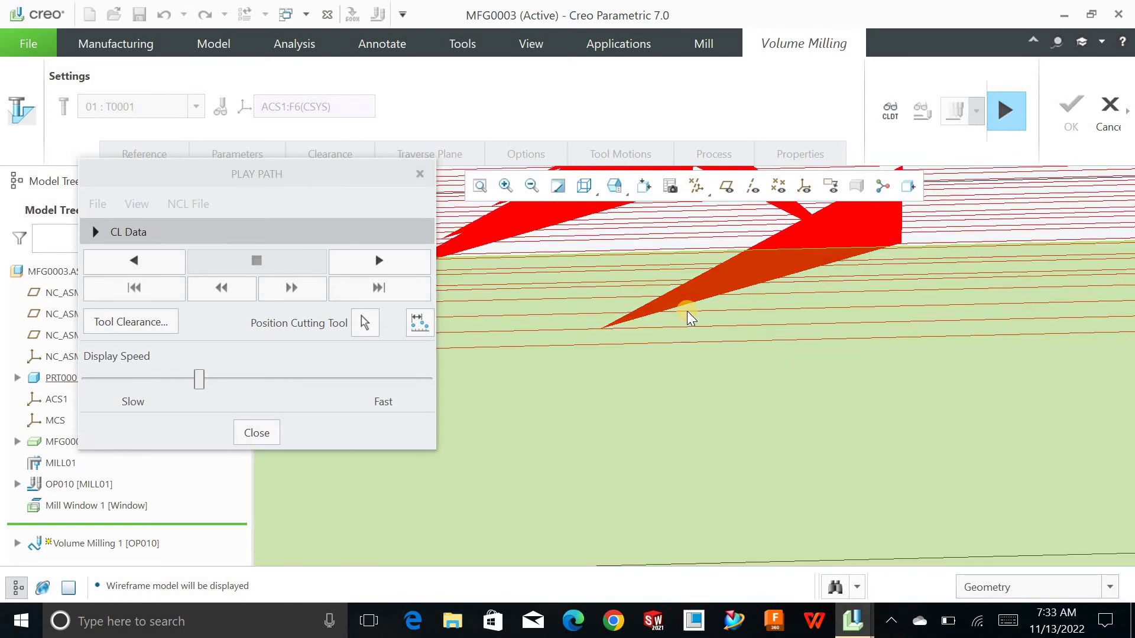
{"action": "scroll", "coordinate": [695, 325], "scroll_direction": "down", "scroll_amount": 3}
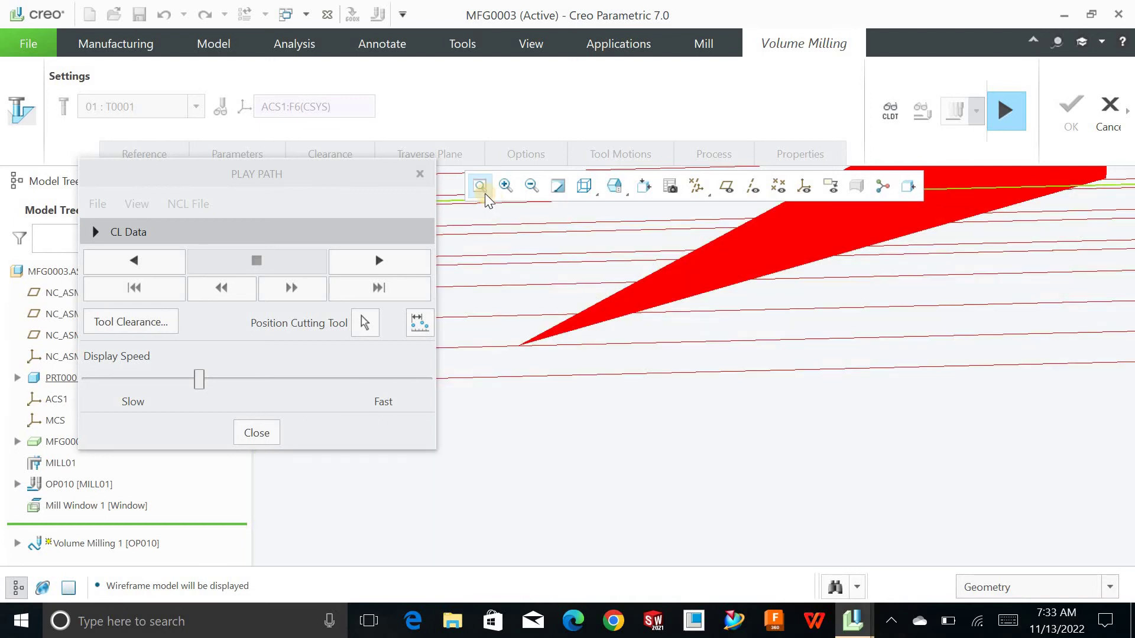
{"action": "left_click", "coordinate": [480, 186]}
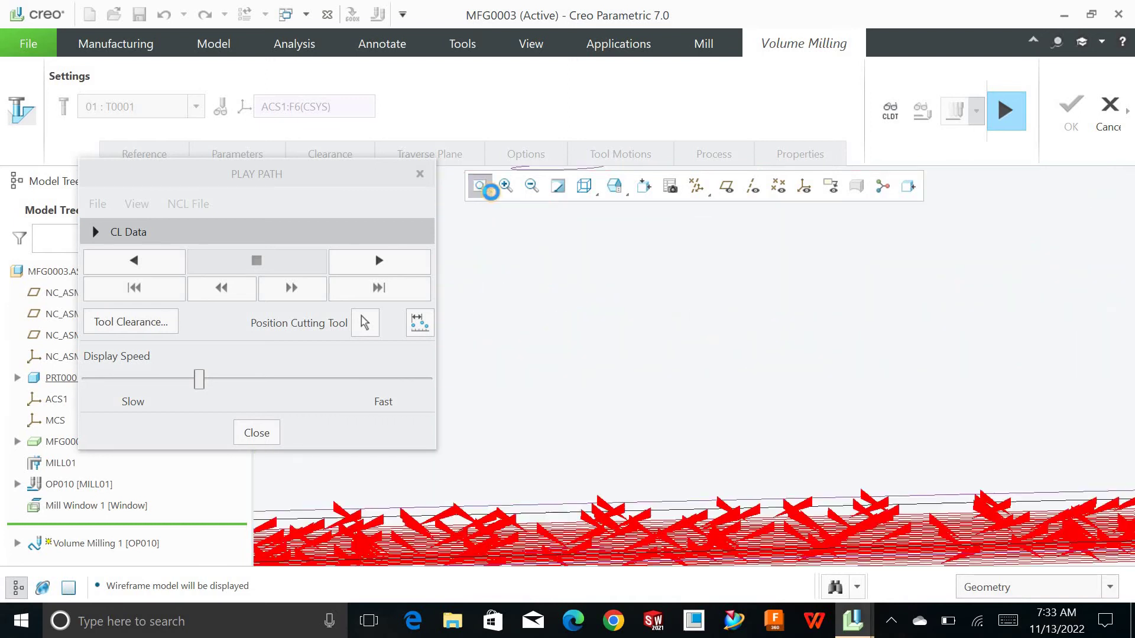
- Switch the model's display style to Shading With Reflections
{"action": "left_click", "coordinate": [580, 194]}
{"action": "left_click", "coordinate": [597, 212]}
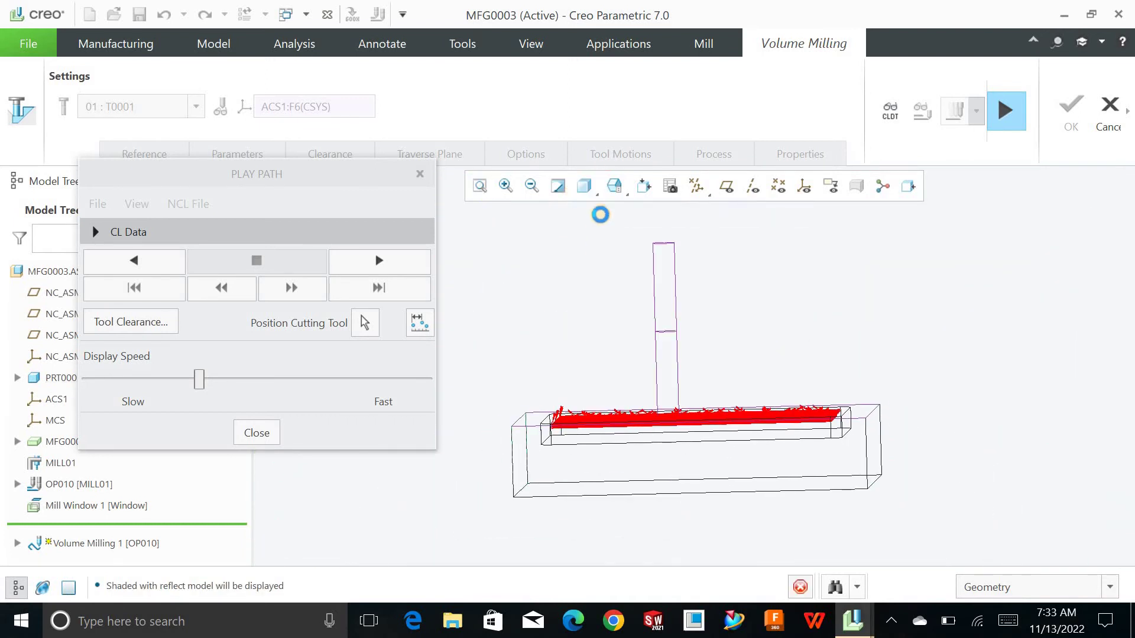
{"action": "middle_click_drag", "start_coordinate": [597, 243], "coordinate": [506, 185]}
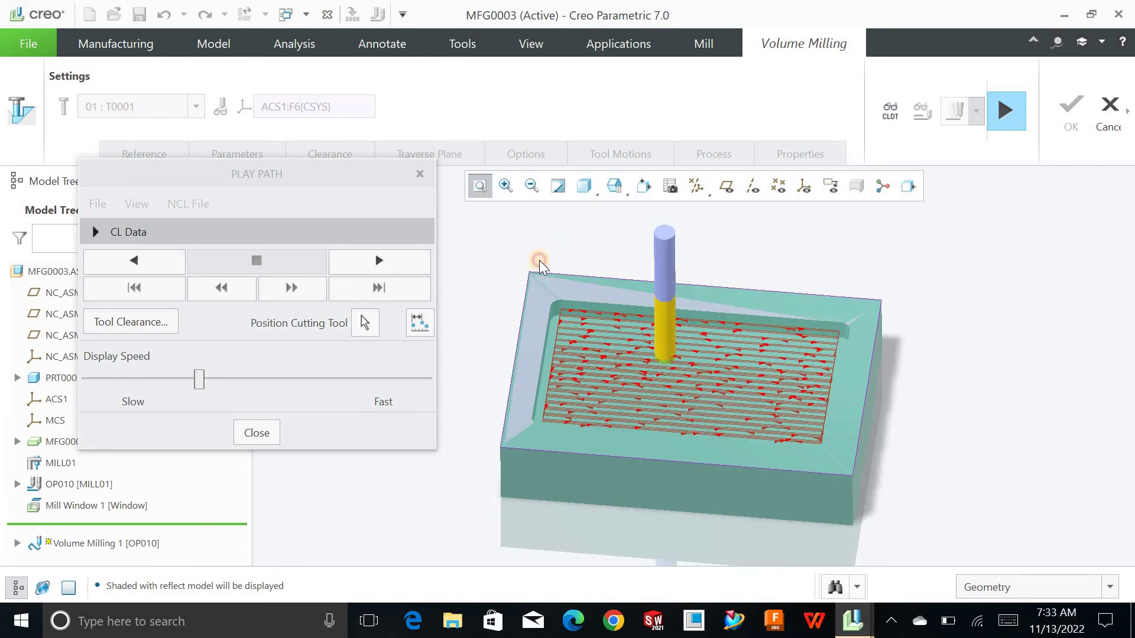
{"action": "middle_click_drag", "start_coordinate": [550, 254], "coordinate": [493, 243]}
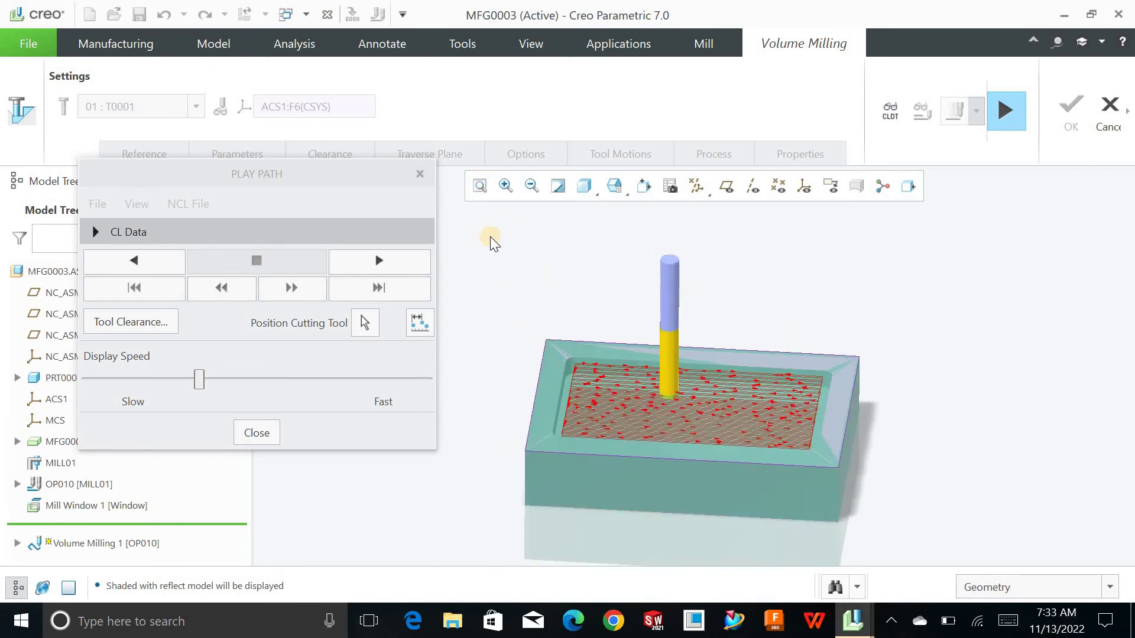
- Play more of the tool path at a higher display speed and close the playback
{"action": "left_click", "coordinate": [254, 381]}
{"action": "left_click", "coordinate": [383, 267]}
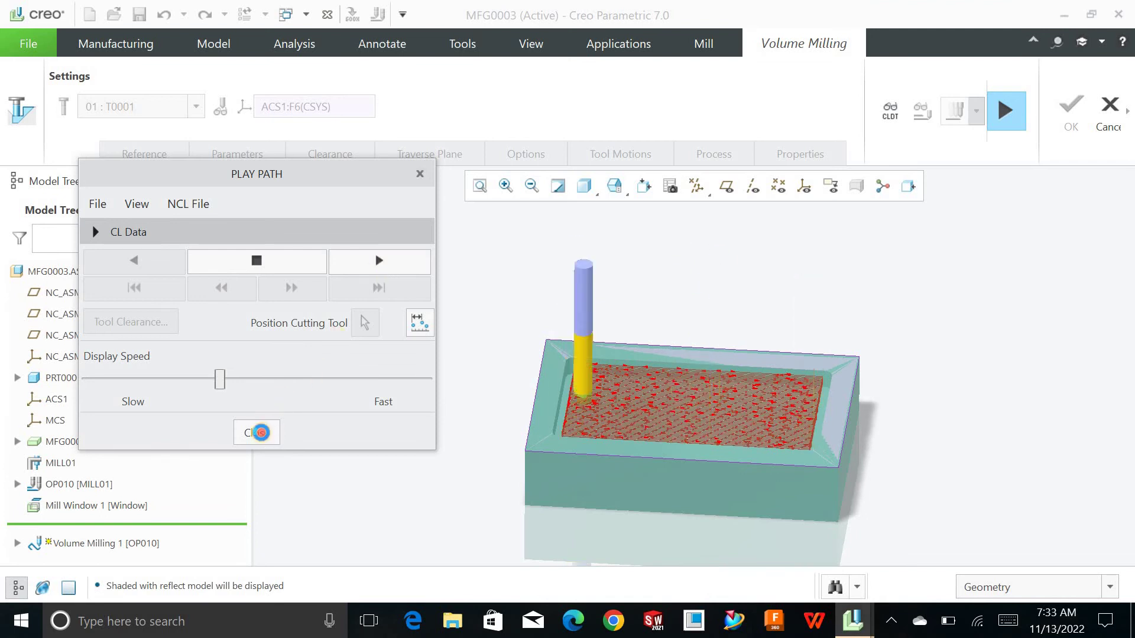
{"action": "left_click", "coordinate": [257, 433]}
- Set the volume milling step's CUT_ANGLE parameter to 0
{"action": "left_click", "coordinate": [237, 153]}
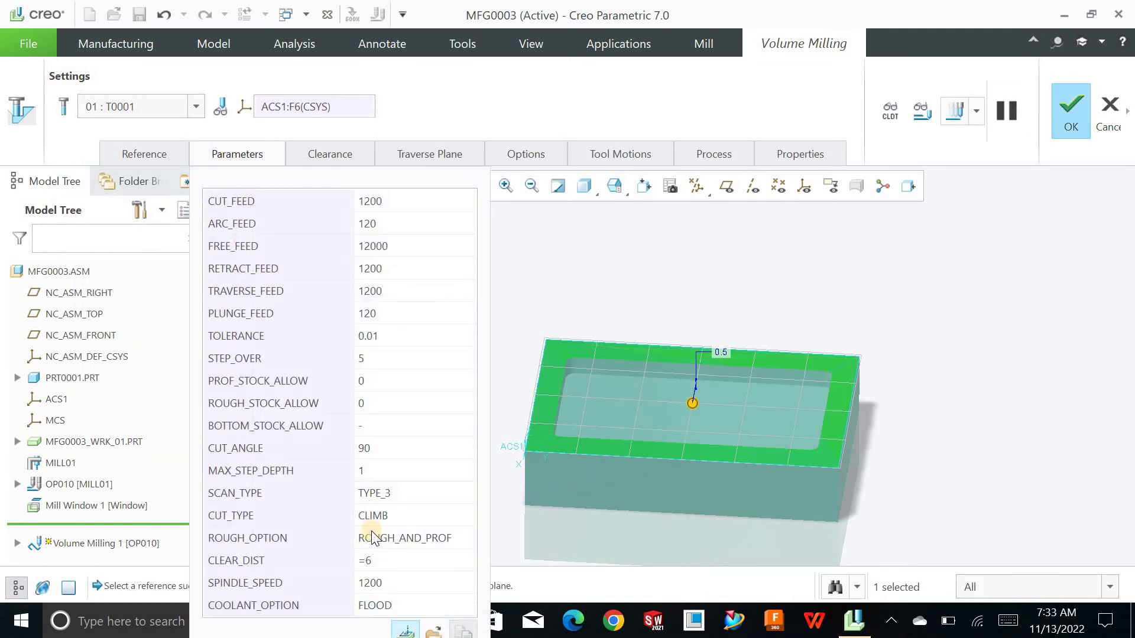
{"action": "left_click", "coordinate": [386, 449]}
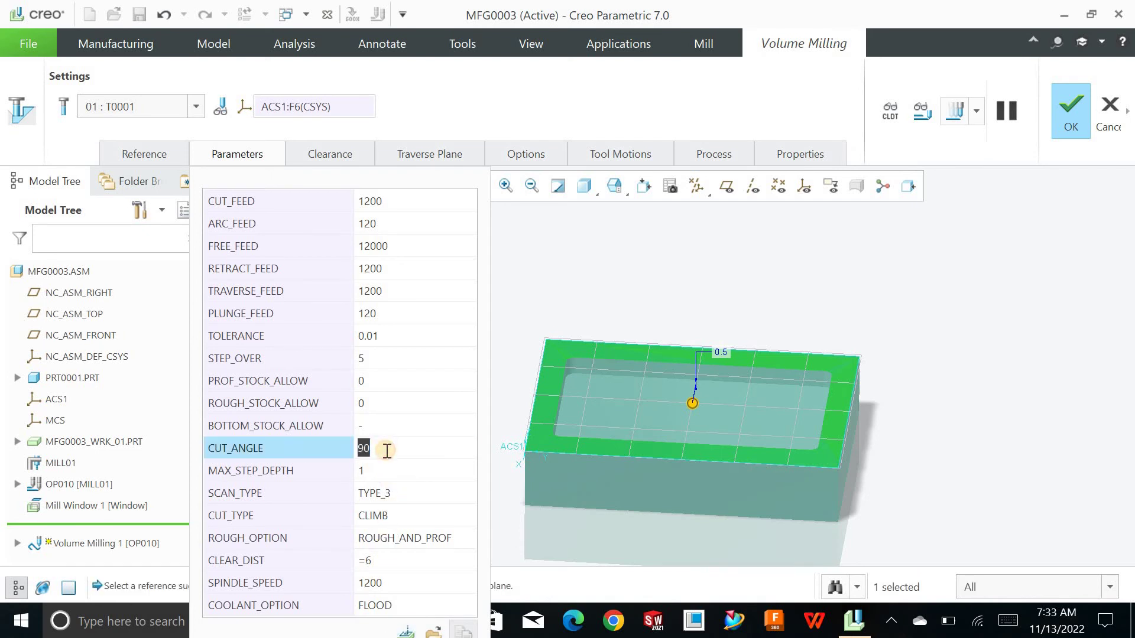
{"action": "type", "text": "0"}
{"action": "key", "text": "Return"}
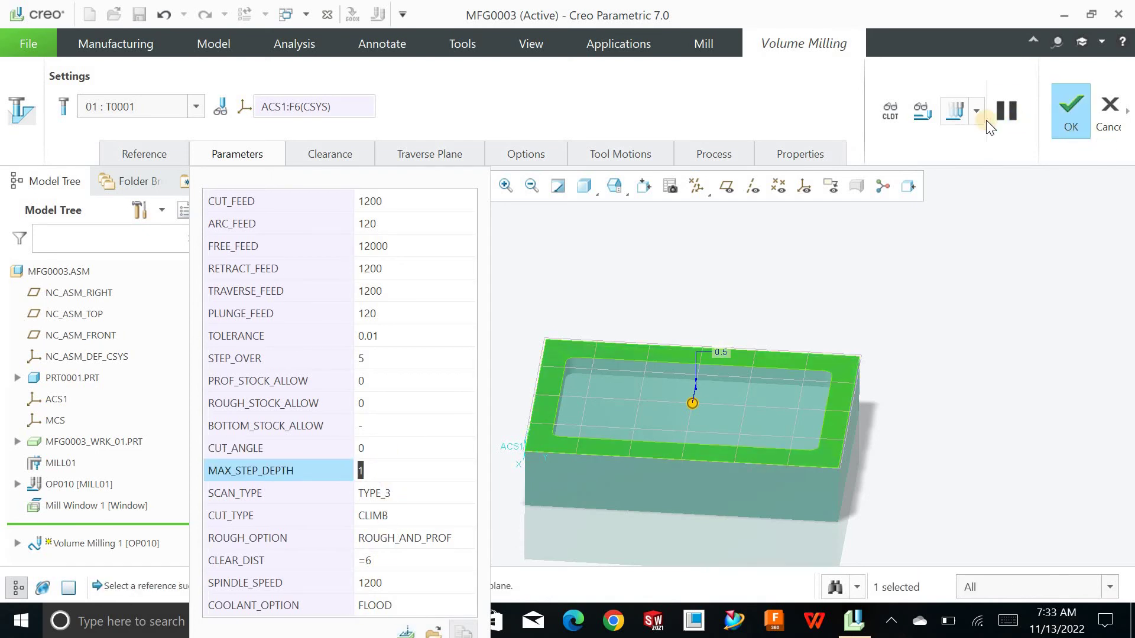
- Play the tool path for the changed cut angle, stop it after the passes across the pocket and close the playback
{"action": "left_click", "coordinate": [976, 118]}
{"action": "left_click", "coordinate": [966, 143]}
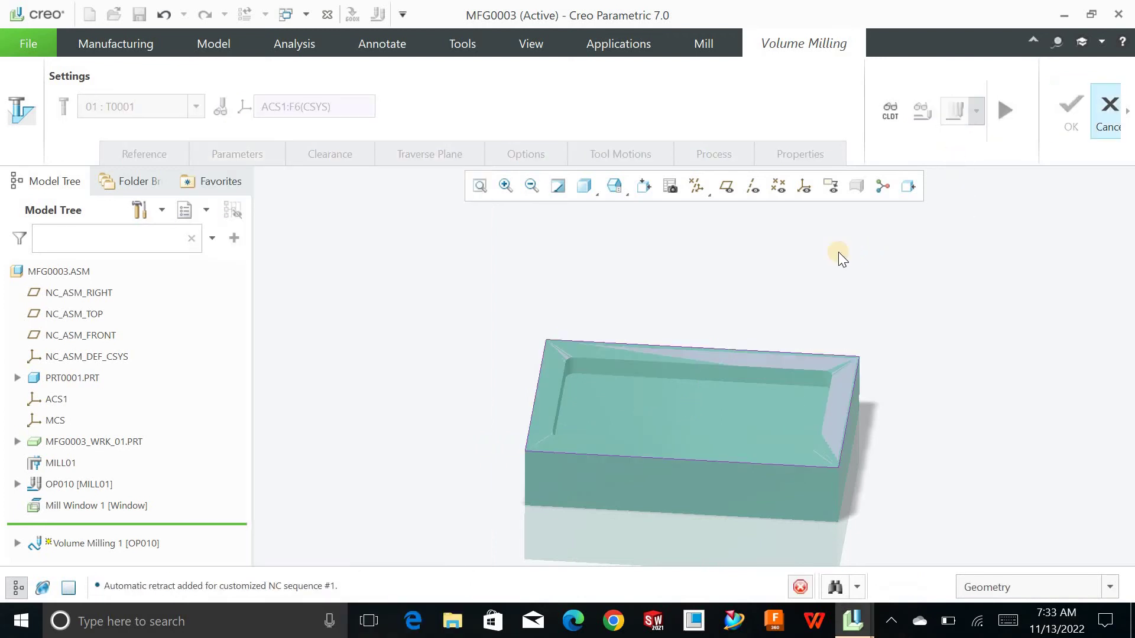
{"action": "left_click_drag", "start_coordinate": [442, 188], "coordinate": [236, 176]}
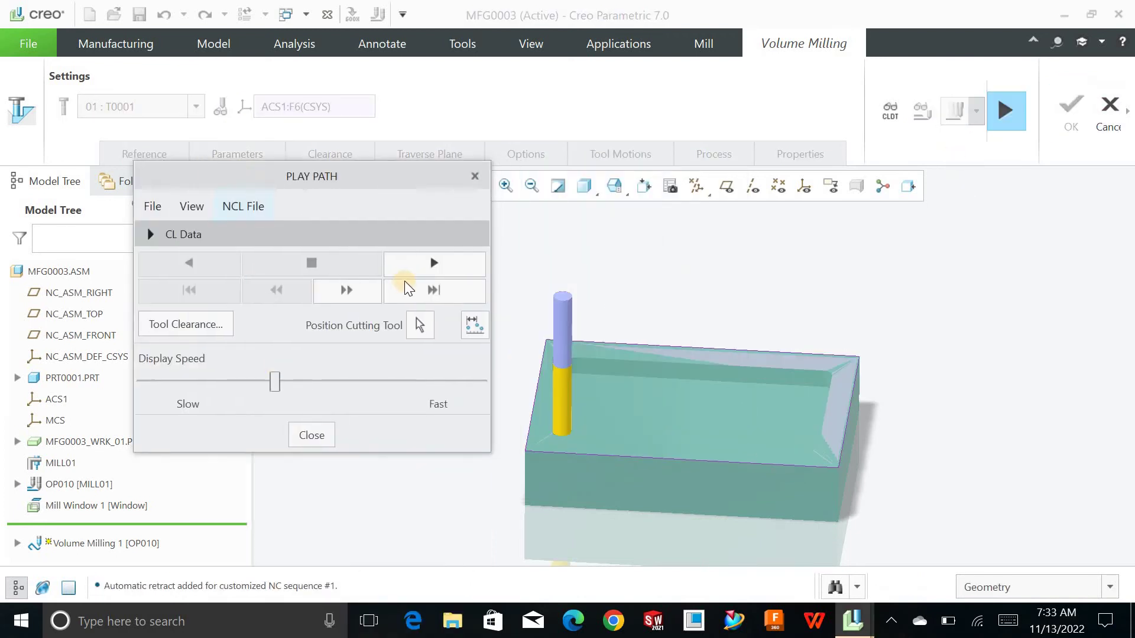
{"action": "left_click", "coordinate": [413, 268]}
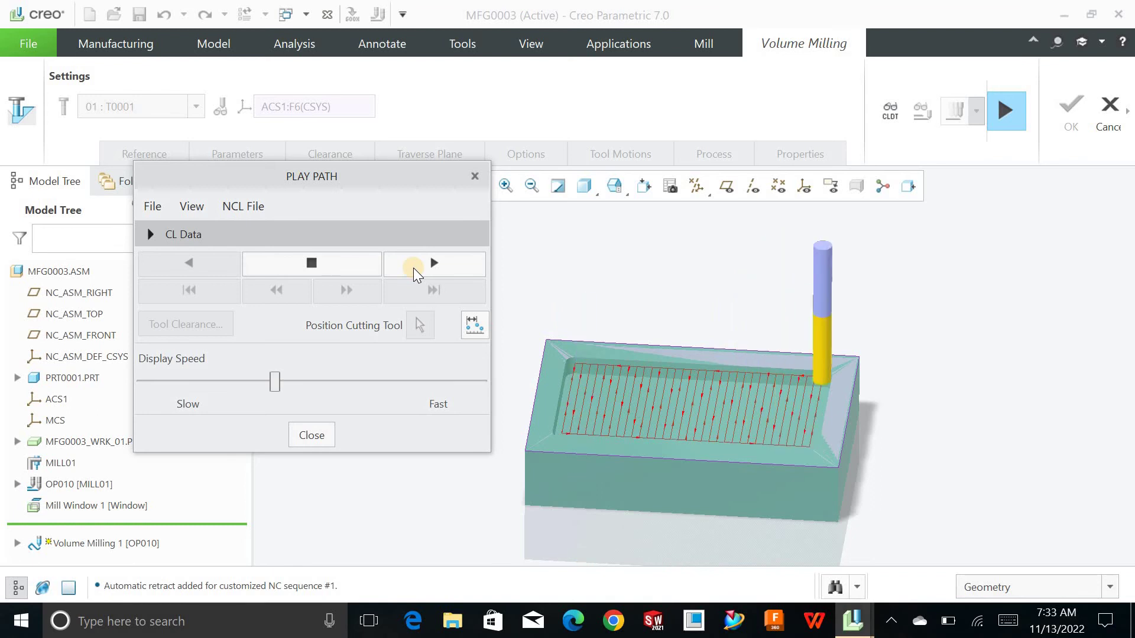
{"action": "left_click", "coordinate": [311, 266]}
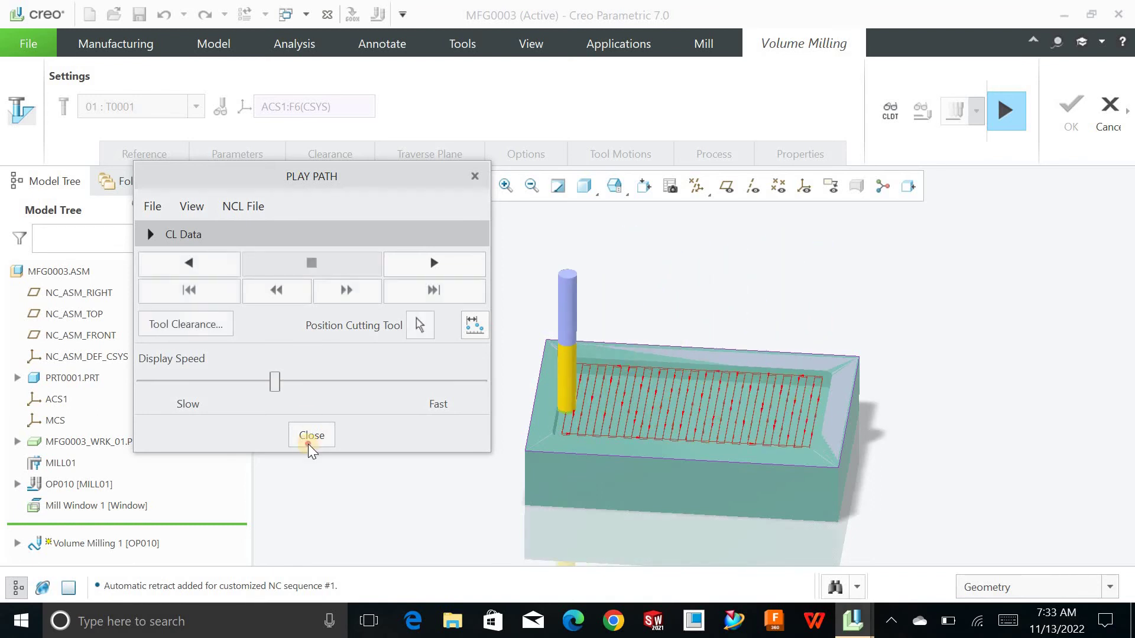
{"action": "left_click", "coordinate": [312, 435]}
- Set the volume milling step's CUT_ANGLE parameter to 90
{"action": "left_click", "coordinate": [195, 181]}
{"action": "left_click", "coordinate": [239, 155]}
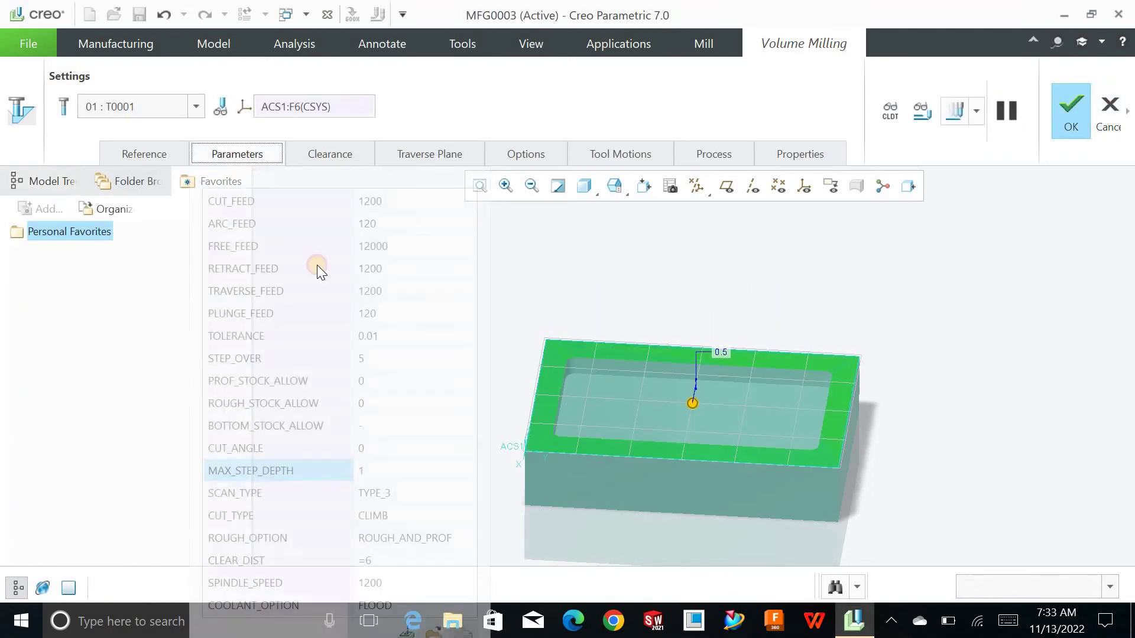
{"action": "left_click", "coordinate": [378, 448]}
{"action": "type", "text": "90"}
{"action": "key", "text": "Return"}
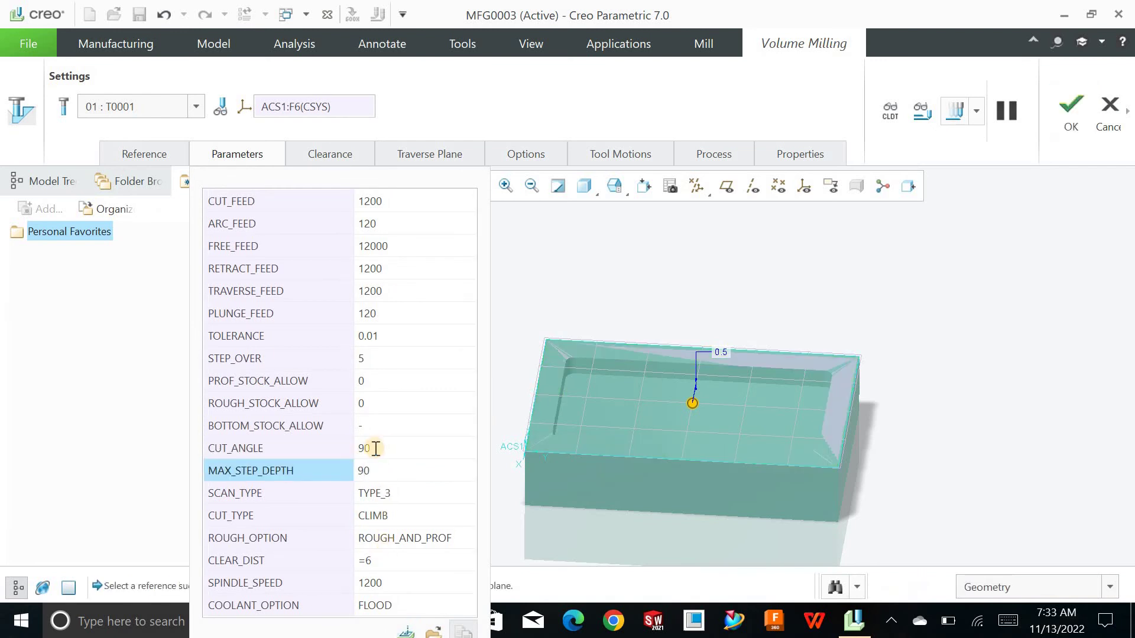
- Play the full tool path for the changed cut angle at a higher display speed and accept the volume milling step
{"action": "left_click", "coordinate": [976, 110]}
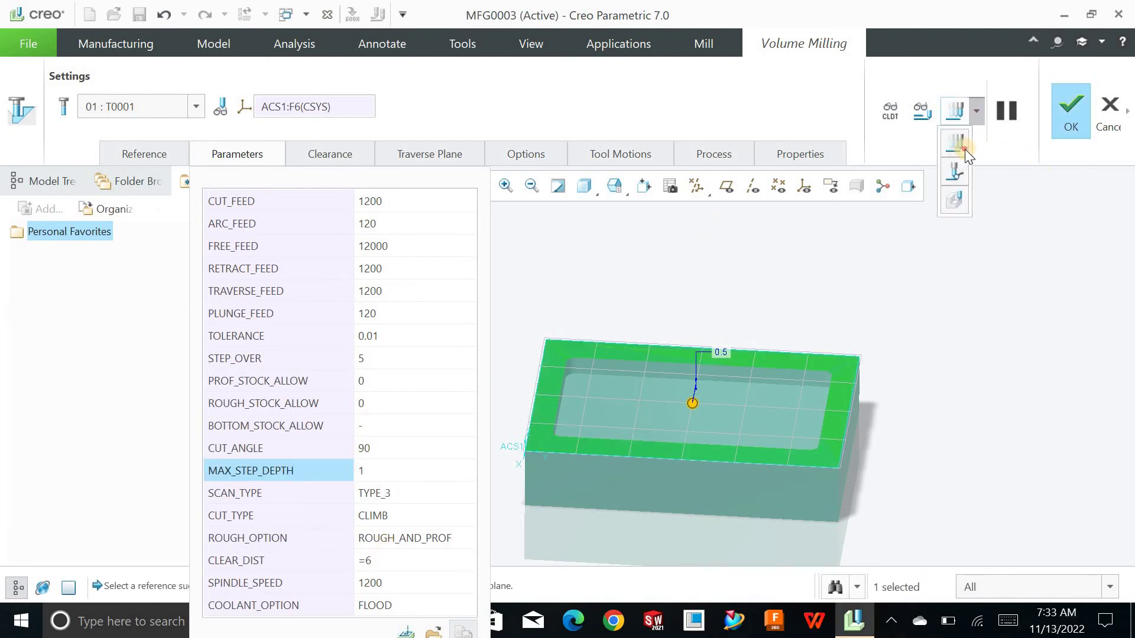
{"action": "left_click", "coordinate": [965, 149]}
{"action": "left_click_drag", "start_coordinate": [641, 194], "coordinate": [254, 190]}
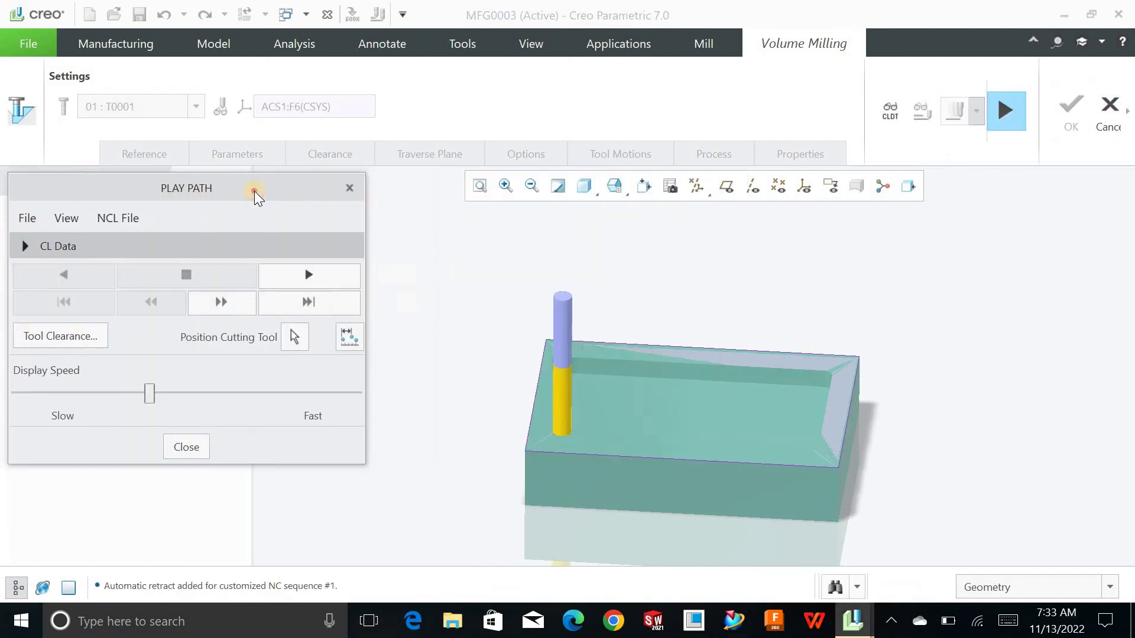
{"action": "left_click", "coordinate": [303, 276]}
{"action": "left_click_drag", "start_coordinate": [196, 389], "coordinate": [195, 408]}
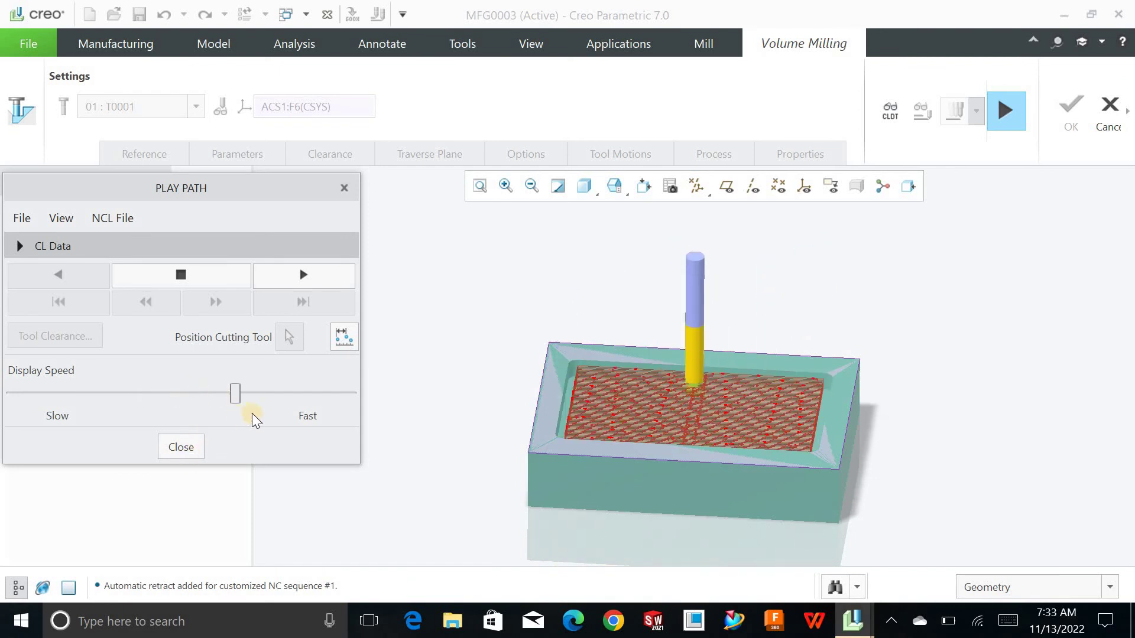
{"action": "left_click", "coordinate": [294, 387]}
{"action": "left_click", "coordinate": [181, 447]}
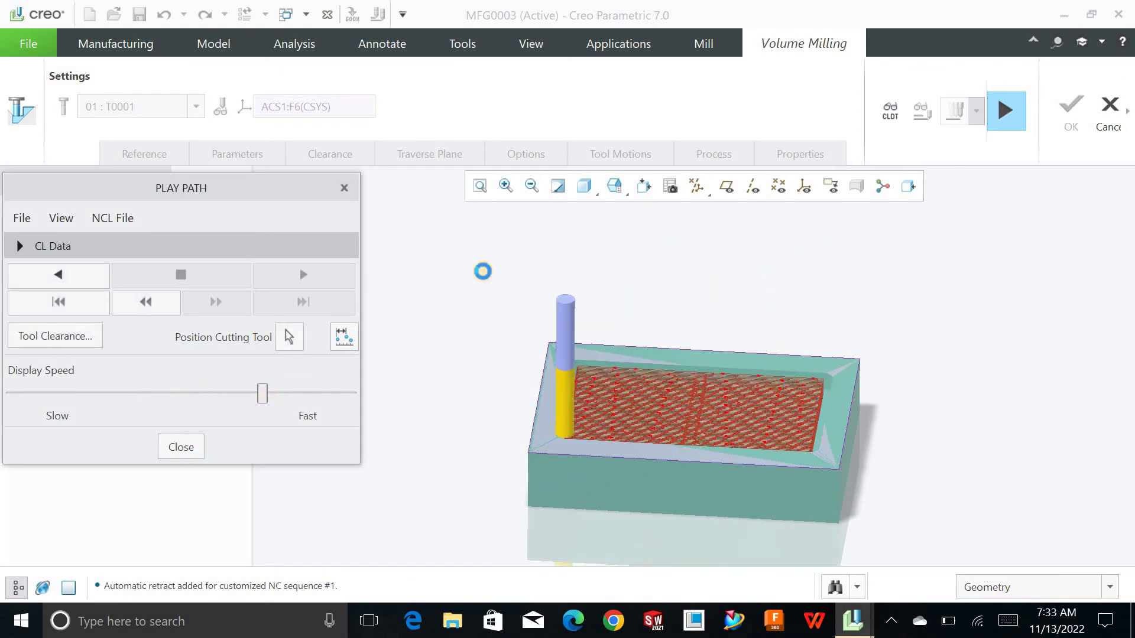
{"action": "left_click", "coordinate": [1068, 96]}
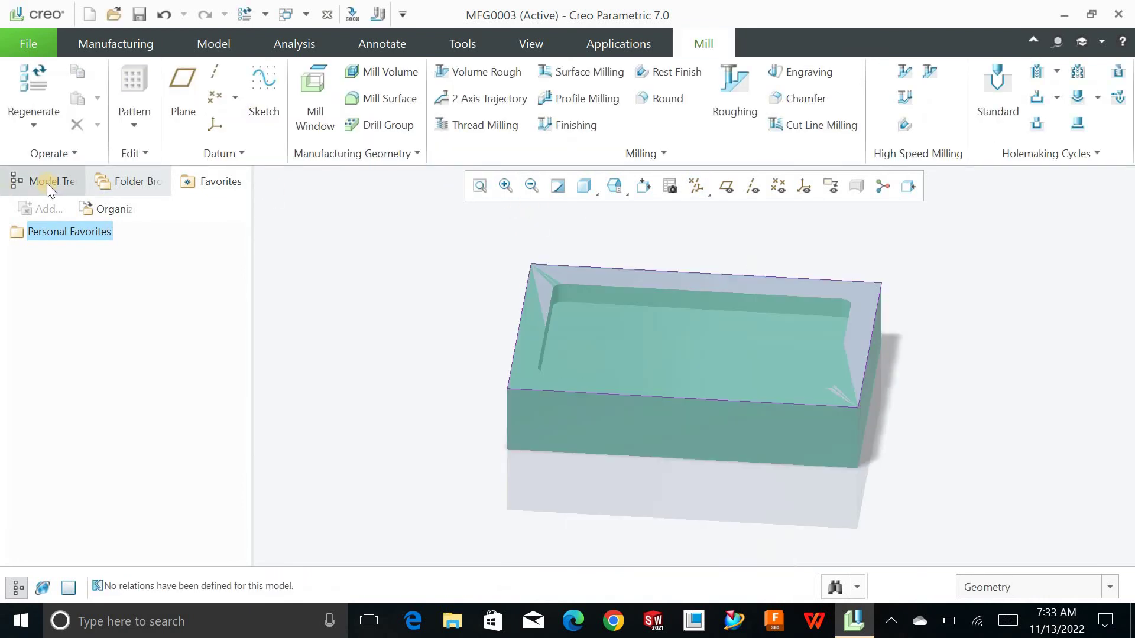
- Open the material removal simulation of the Volume Milling 1 step and bring up its simulation player
{"action": "left_click", "coordinate": [49, 183]}
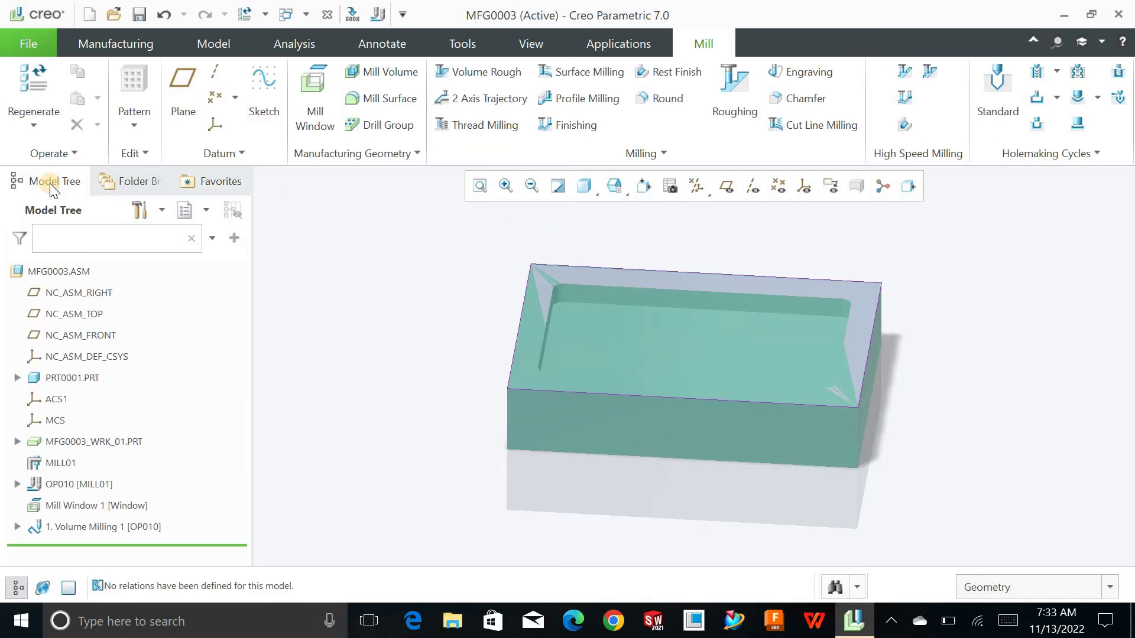
{"action": "left_click", "coordinate": [115, 528]}
{"action": "right_click", "coordinate": [114, 527]}
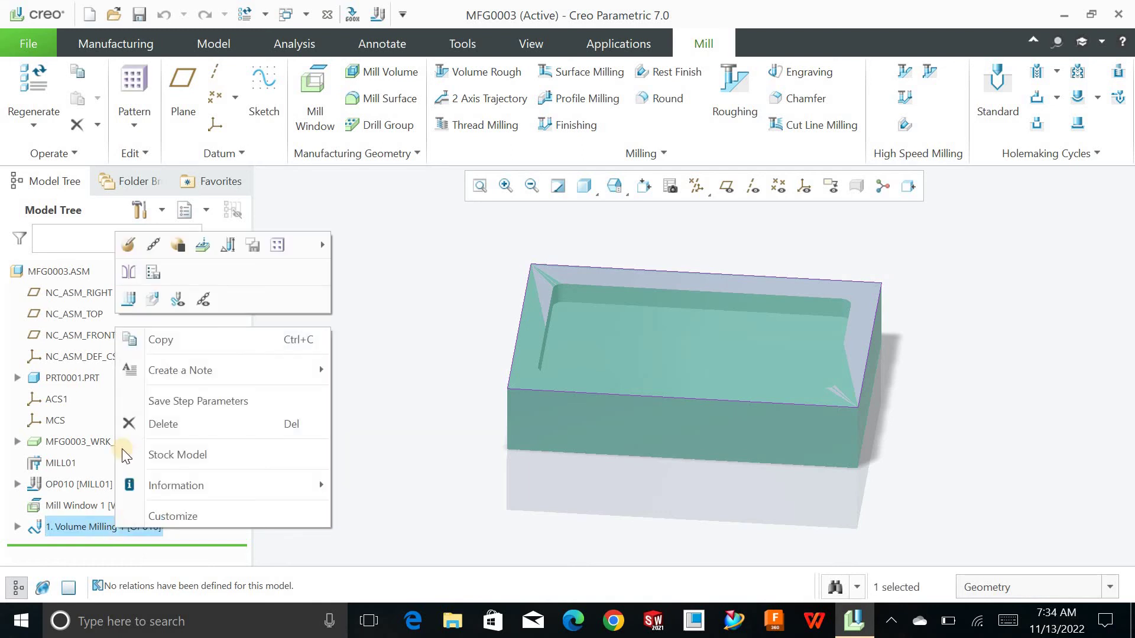
{"action": "left_click", "coordinate": [156, 303]}
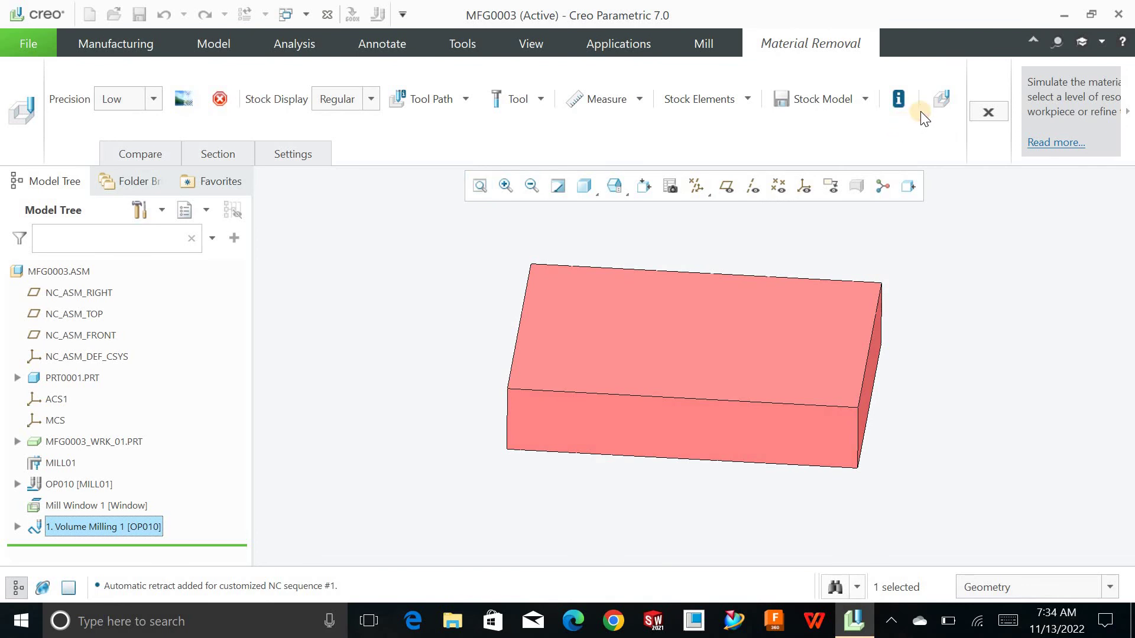
{"action": "left_click", "coordinate": [941, 100]}
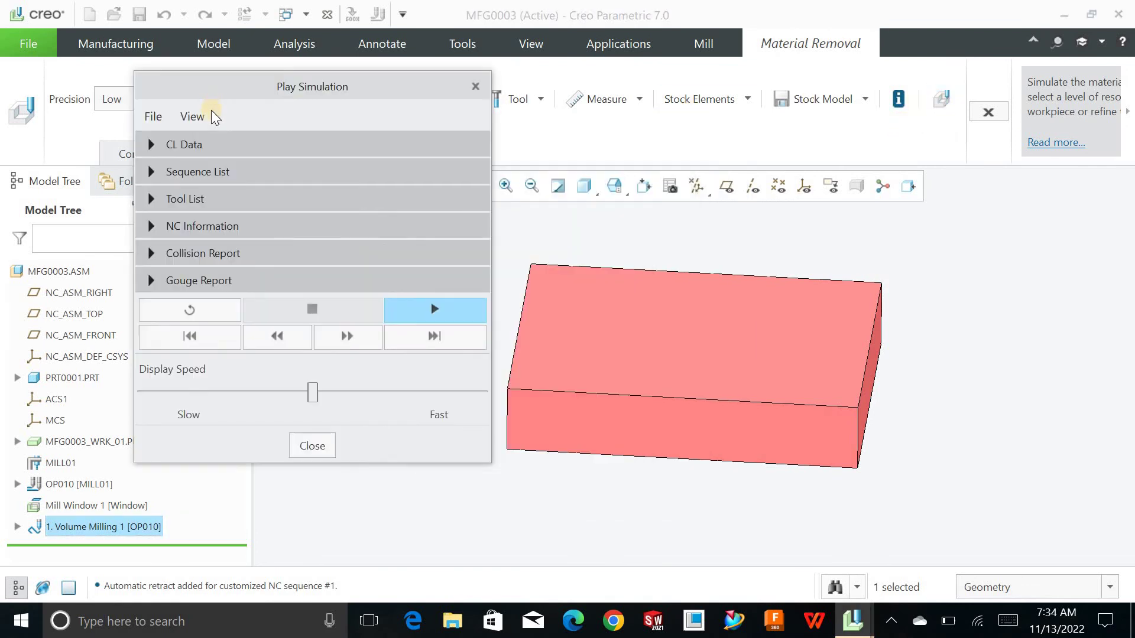
- Review the CL data of the volume milling sequence in the simulation player and collapse it again
{"action": "left_click", "coordinate": [184, 144]}
{"action": "scroll", "coordinate": [367, 374], "scroll_direction": "down", "scroll_amount": 5}
{"action": "scroll", "coordinate": [365, 375], "scroll_direction": "up", "scroll_amount": 4}
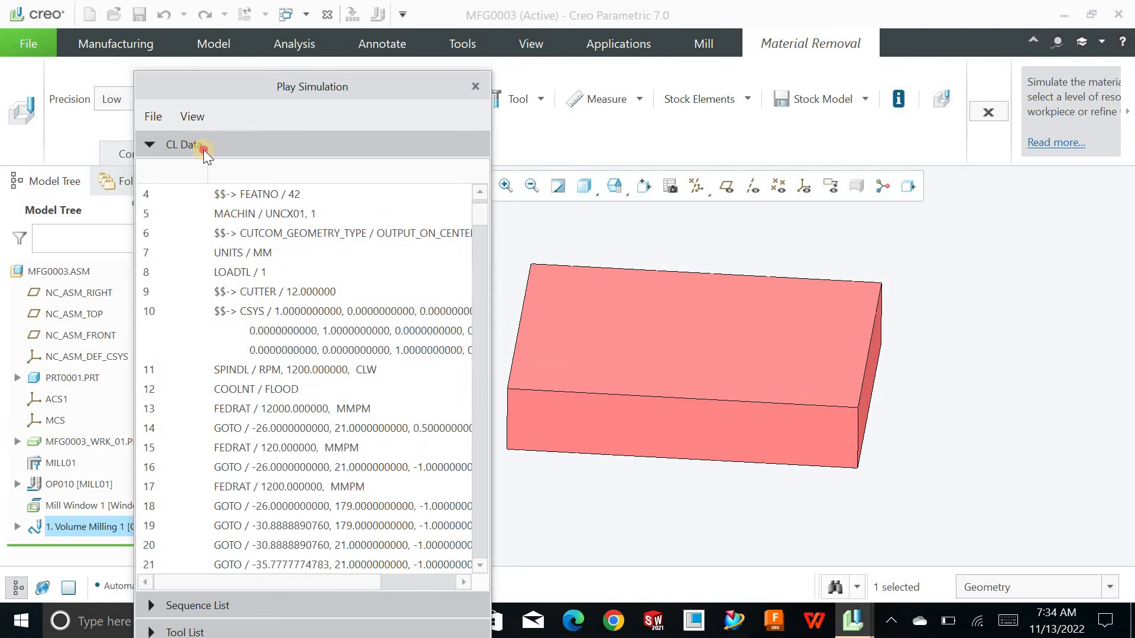
{"action": "left_click", "coordinate": [203, 151]}
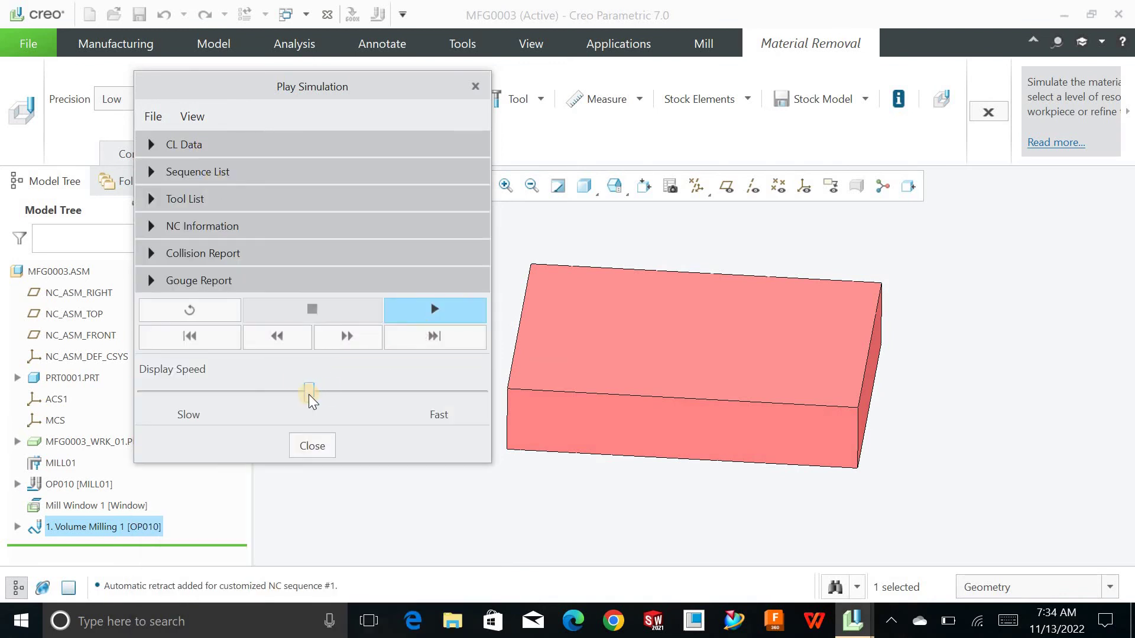
- Play the material removal simulation at a slightly lower display speed and examine the tool passes in the pocket and its corners
{"action": "left_click_drag", "start_coordinate": [308, 395], "coordinate": [292, 394]}
{"action": "left_click", "coordinate": [446, 317]}
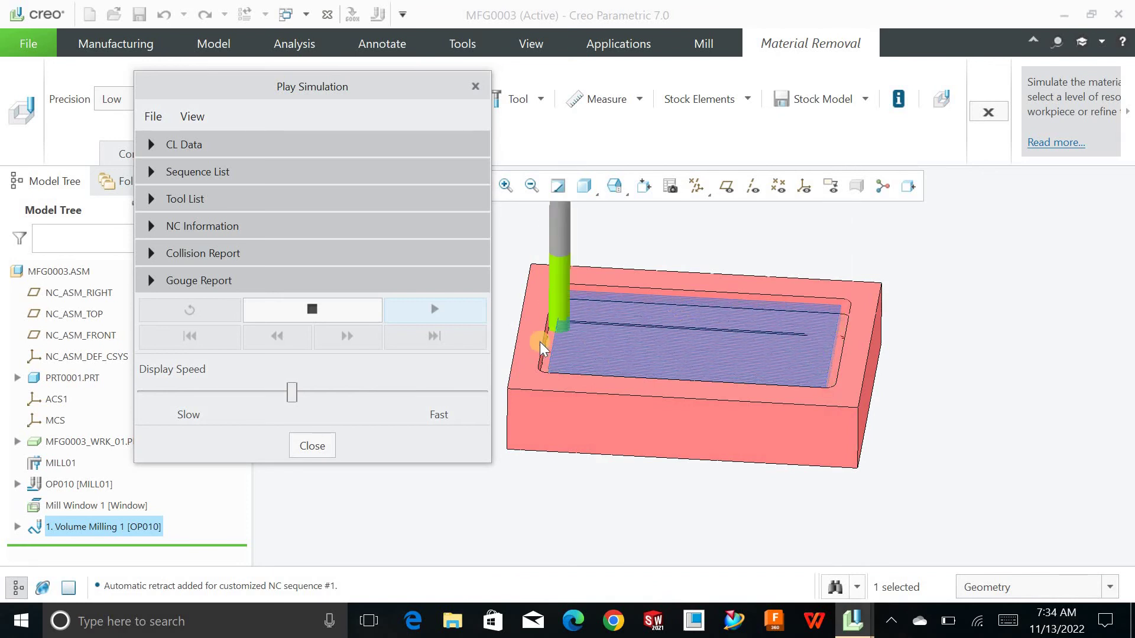
{"action": "scroll", "coordinate": [540, 343], "scroll_direction": "down", "scroll_amount": 10}
{"action": "scroll", "coordinate": [633, 383], "scroll_direction": "up", "scroll_amount": 10}
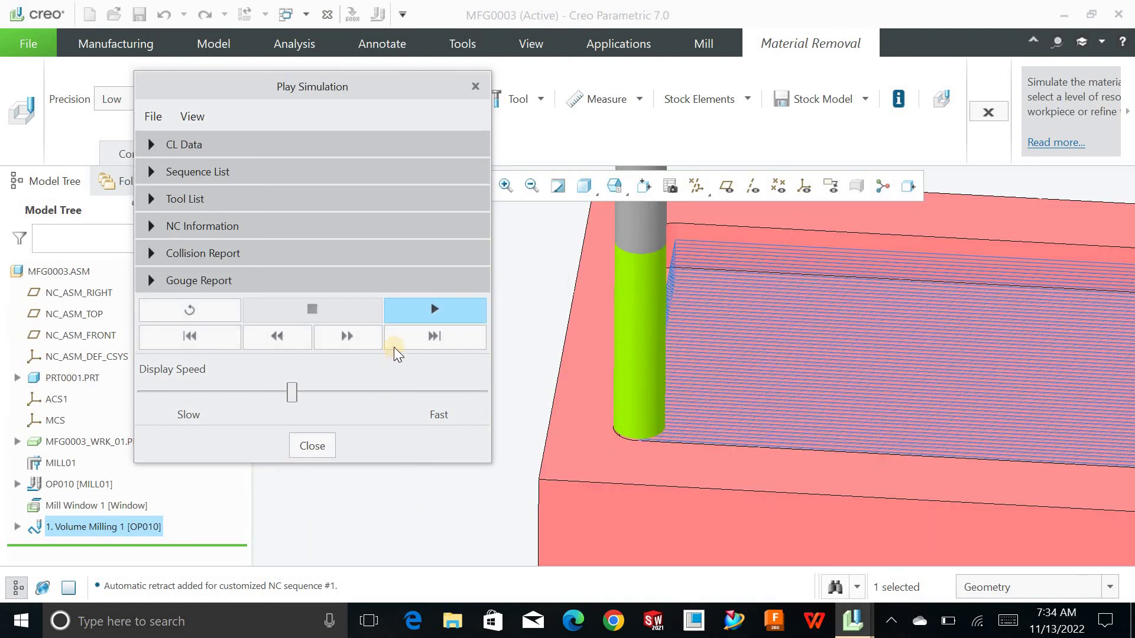
{"action": "scroll", "coordinate": [709, 371], "scroll_direction": "down", "scroll_amount": 3}
{"action": "scroll", "coordinate": [708, 371], "scroll_direction": "up", "scroll_amount": 10}
{"action": "middle_click_drag", "start_coordinate": [811, 384], "coordinate": [844, 380]}
{"action": "scroll", "coordinate": [826, 343], "scroll_direction": "down", "scroll_amount": 8}
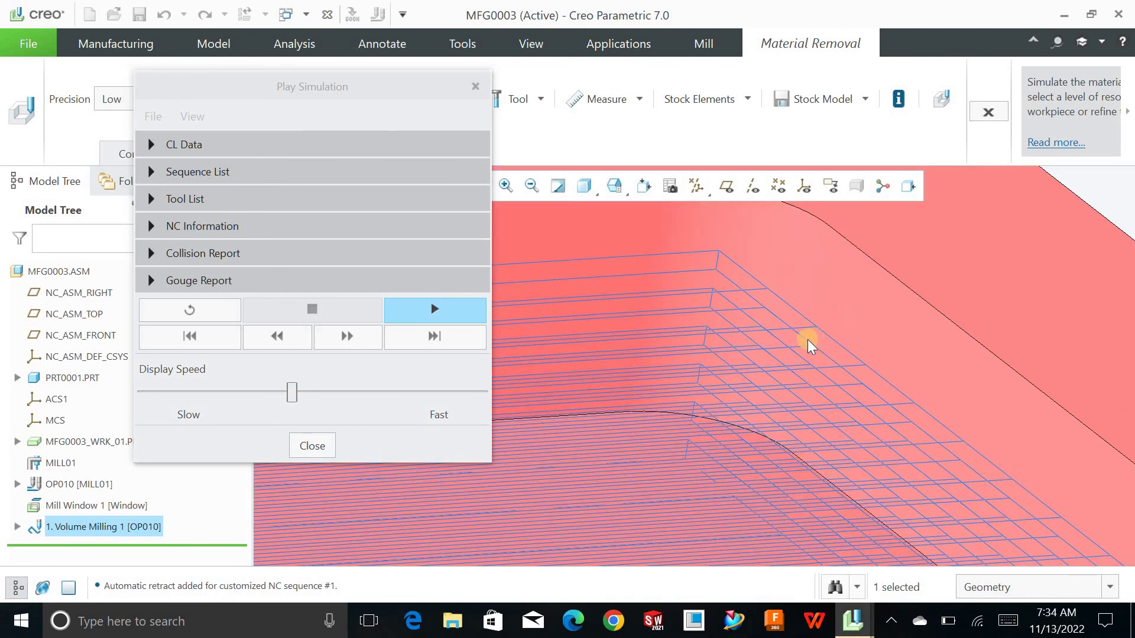
{"action": "scroll", "coordinate": [808, 345], "scroll_direction": "up", "scroll_amount": 10}
{"action": "scroll", "coordinate": [739, 362], "scroll_direction": "down", "scroll_amount": 2}
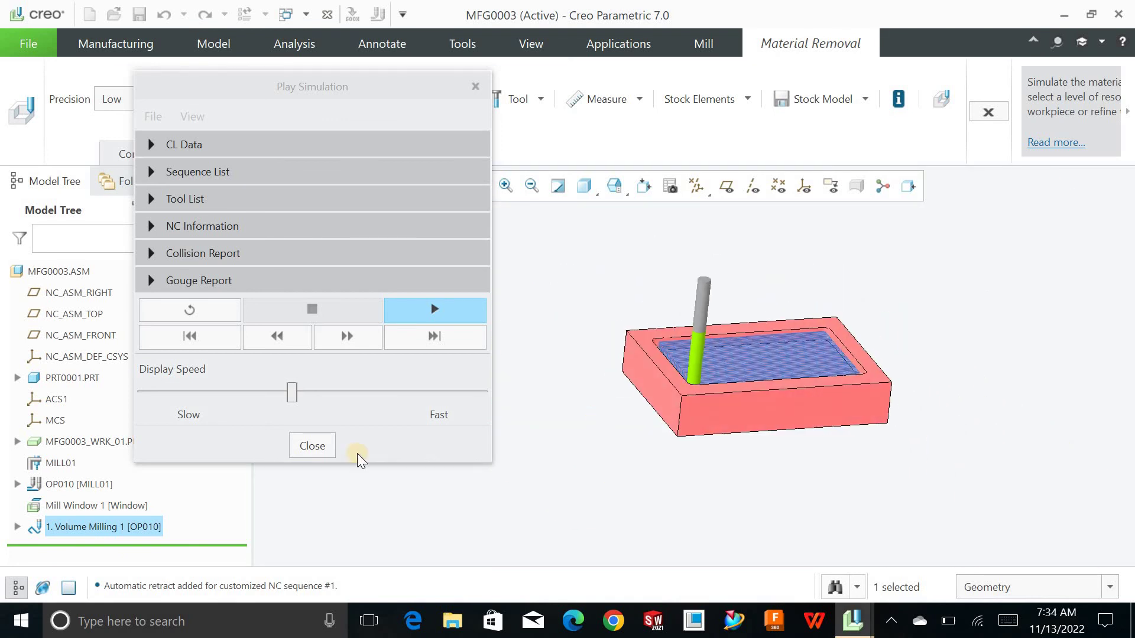
- Close the simulation player and exit the material removal simulation
{"action": "left_click", "coordinate": [312, 445]}
{"action": "left_click", "coordinate": [515, 302]}
{"action": "left_click", "coordinate": [480, 186]}
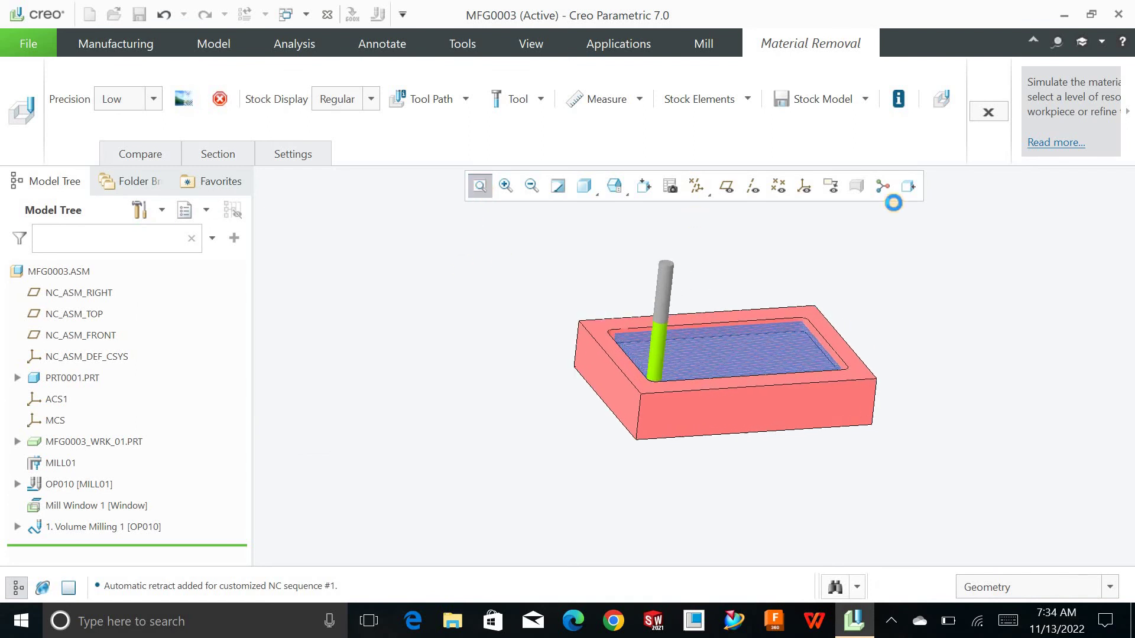
{"action": "left_click", "coordinate": [970, 117]}
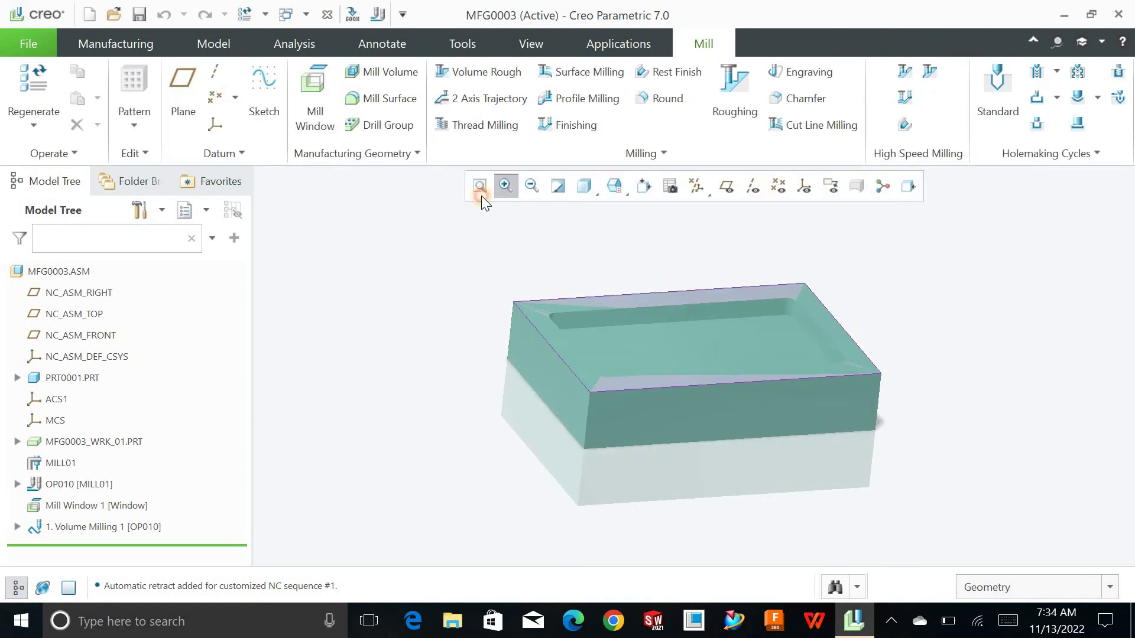
{"action": "middle_click_drag", "start_coordinate": [484, 250], "coordinate": [455, 266]}
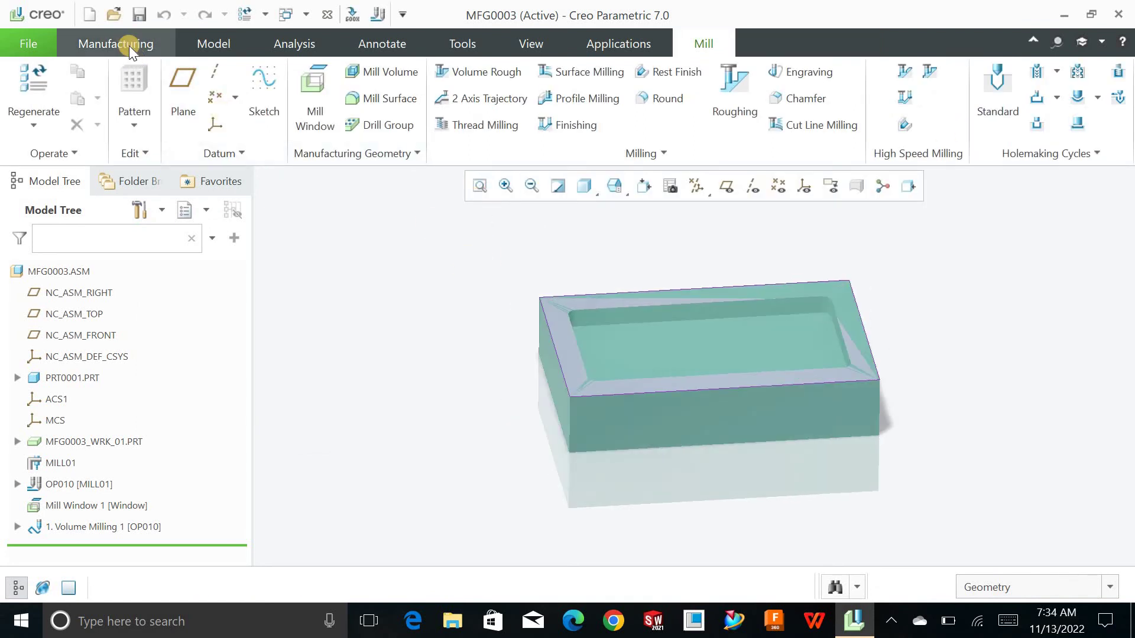
- Start saving a CL file for the Volume Milling 1 step
{"action": "left_click", "coordinate": [118, 44]}
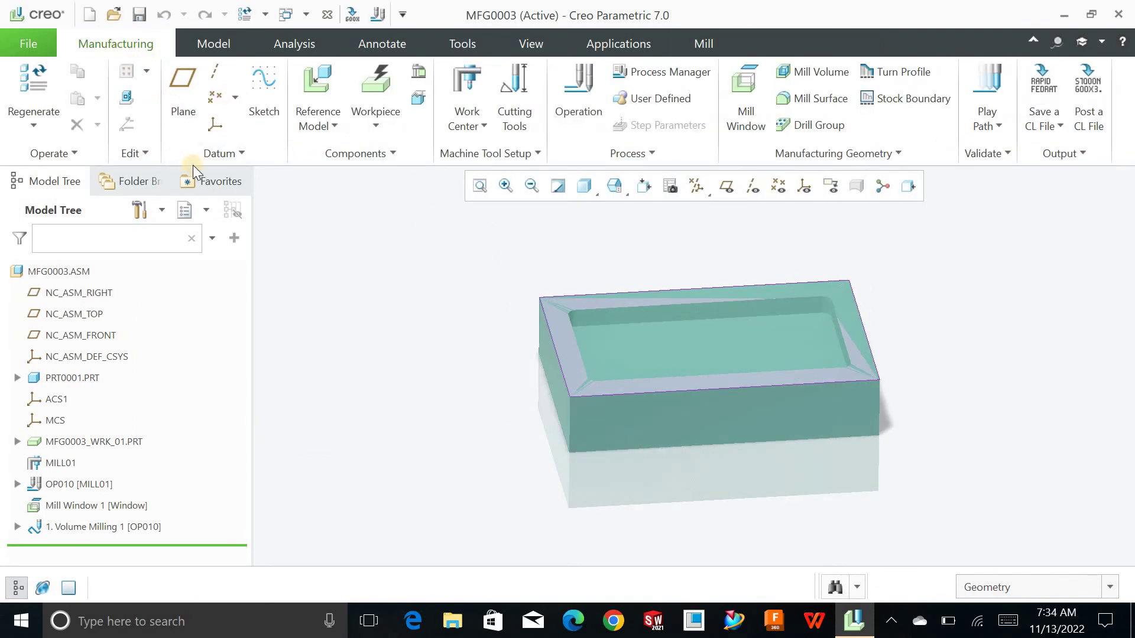
{"action": "left_click", "coordinate": [123, 524]}
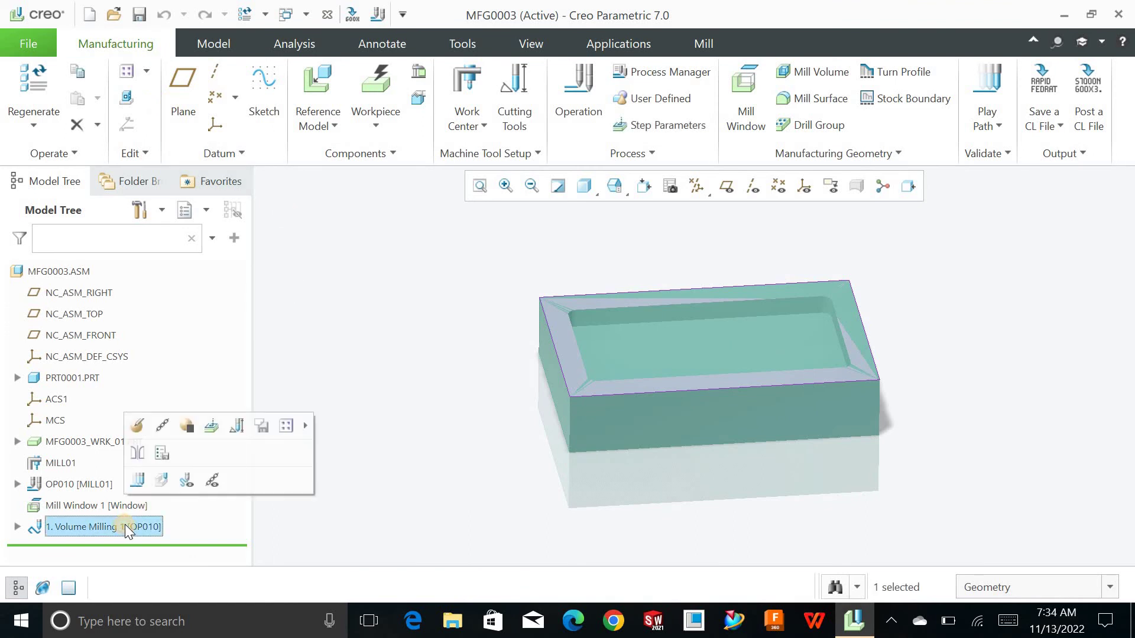
{"action": "left_click", "coordinate": [392, 315]}
{"action": "left_click", "coordinate": [480, 186]}
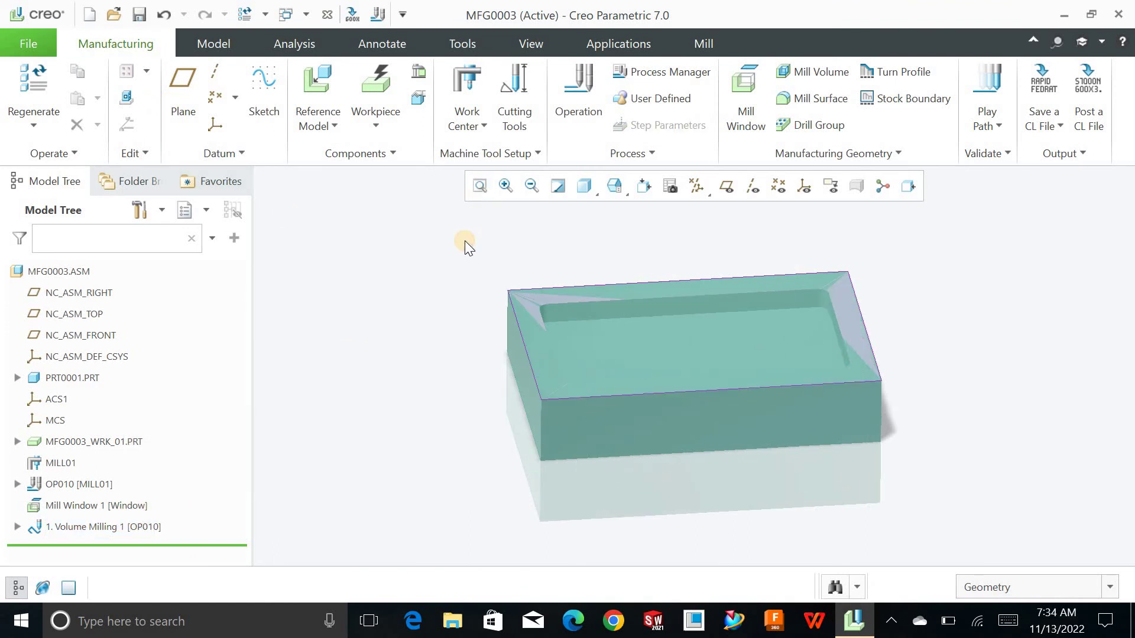
{"action": "left_click", "coordinate": [146, 524]}
{"action": "left_click", "coordinate": [1051, 126]}
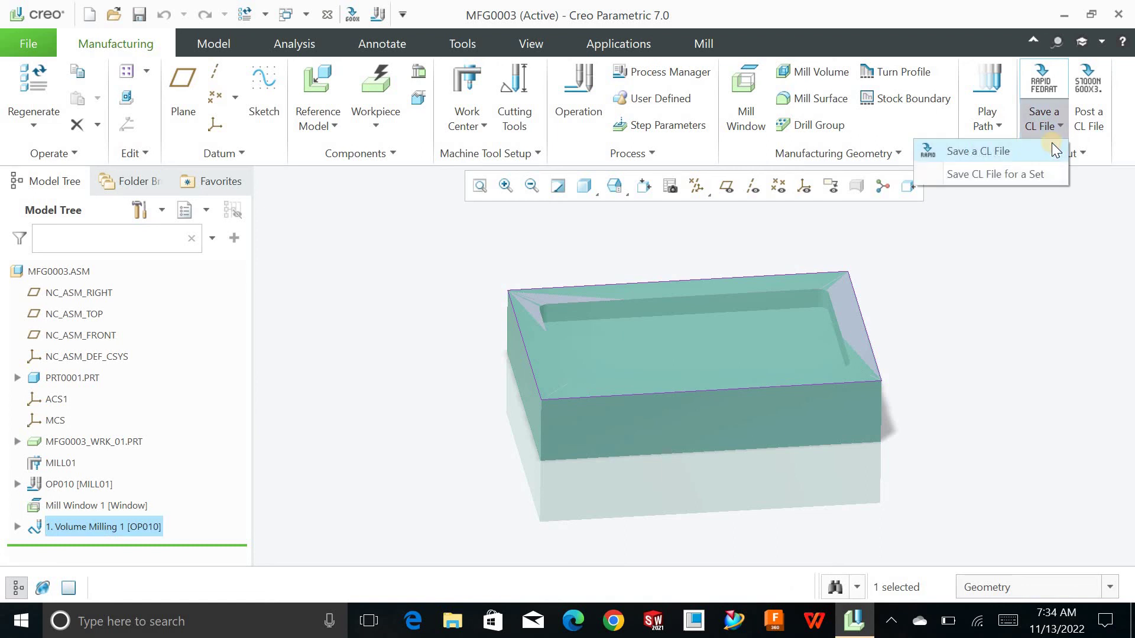
{"action": "left_click", "coordinate": [1027, 152]}
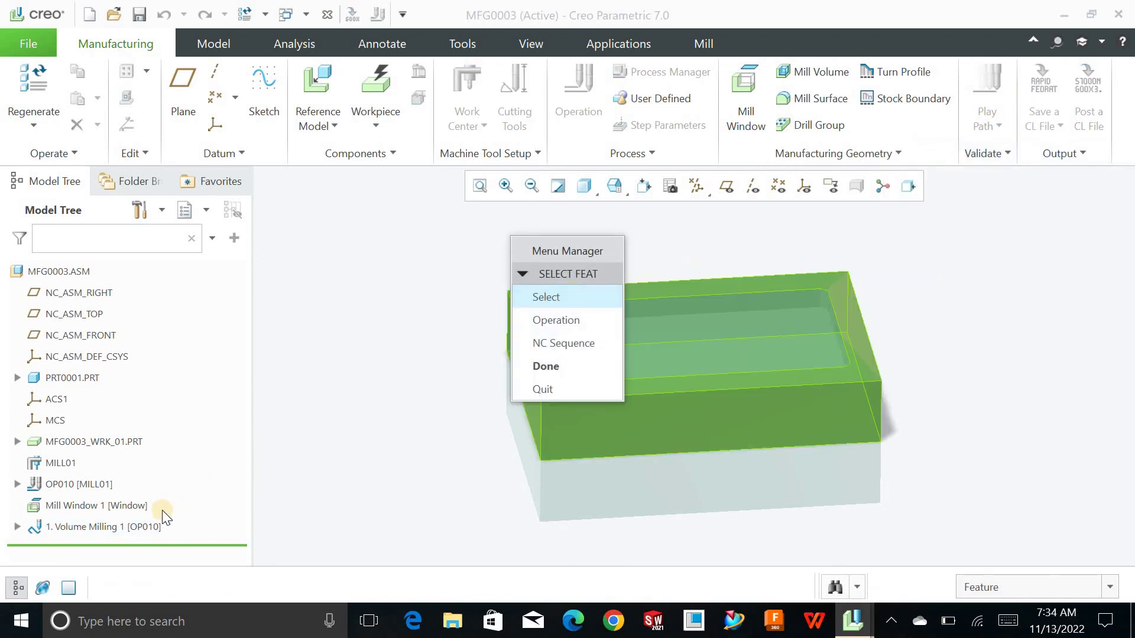
{"action": "left_click", "coordinate": [143, 526]}
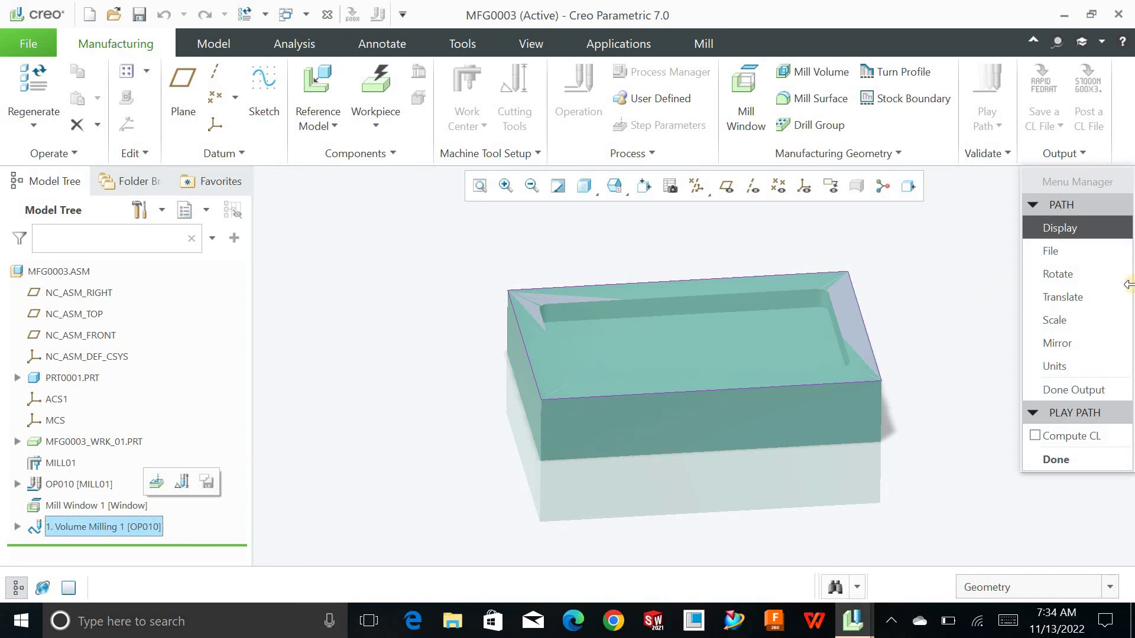
- Output the path to a CL file and an MCD file, saved as volume_milling_1 in the creo folder on the Desktop
{"action": "left_click", "coordinate": [1068, 251]}
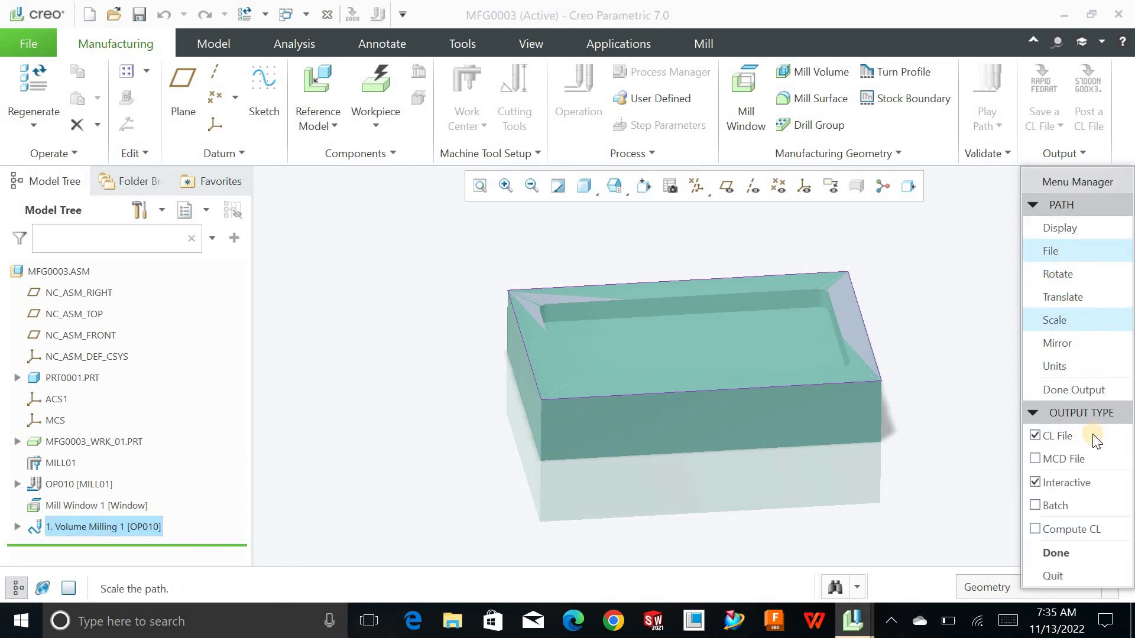
{"action": "left_click", "coordinate": [1055, 465]}
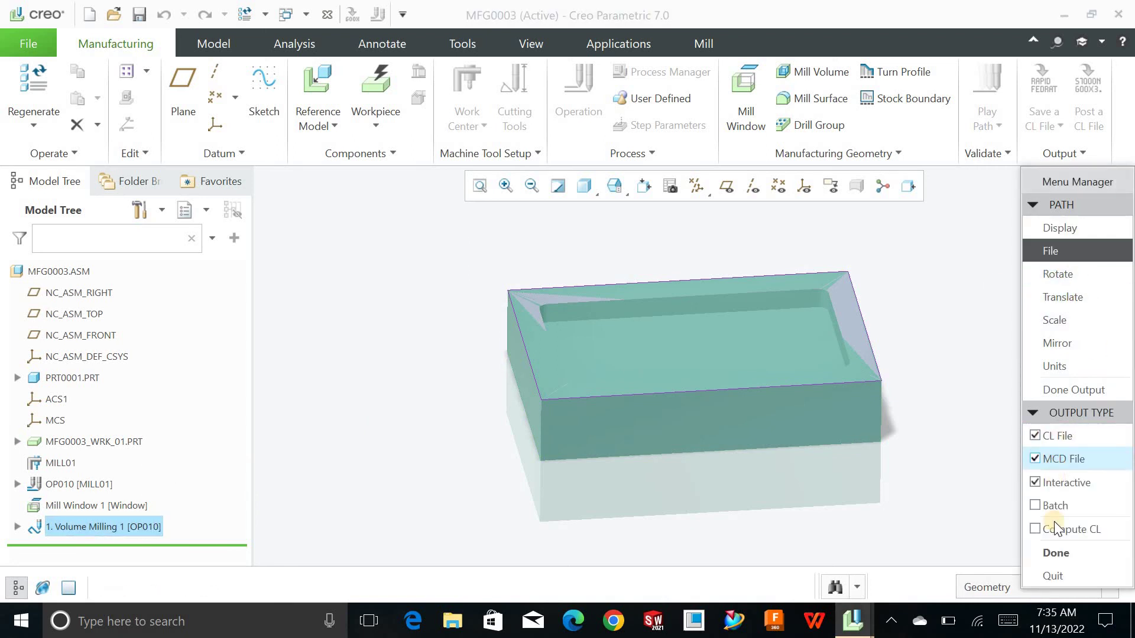
{"action": "left_click", "coordinate": [1055, 551]}
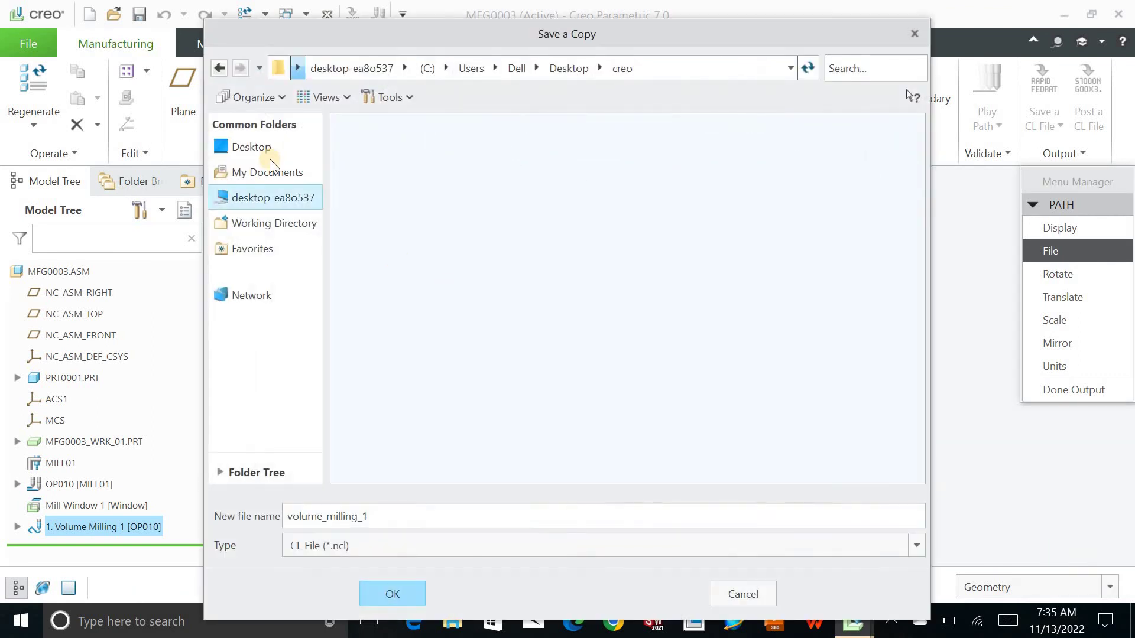
{"action": "left_click", "coordinate": [269, 158]}
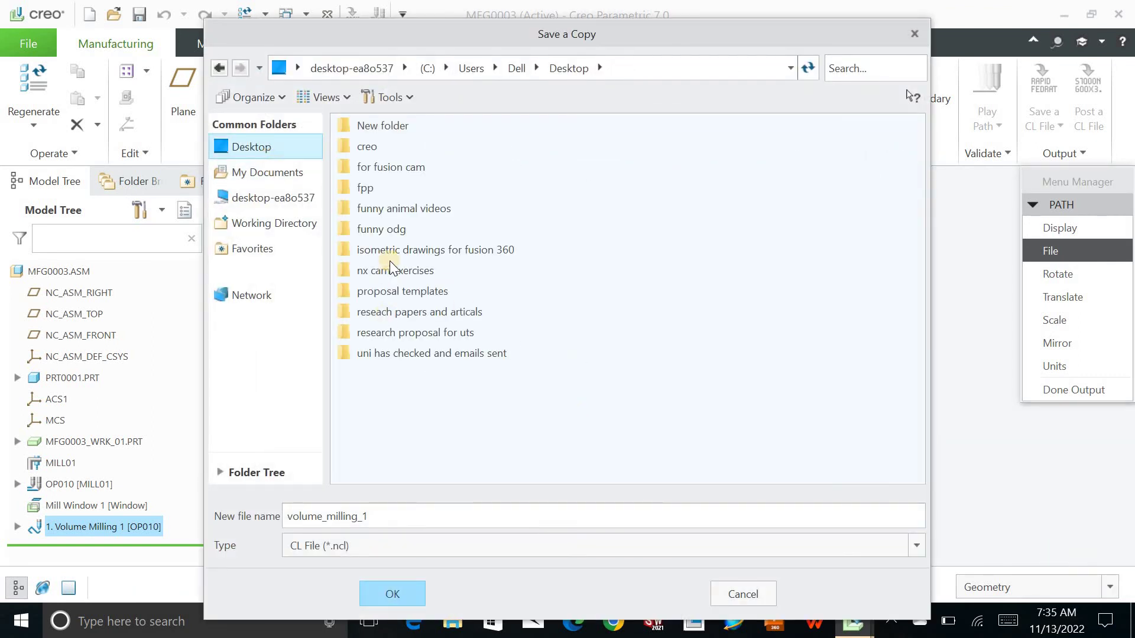
{"action": "left_click", "coordinate": [367, 154]}
{"action": "left_click", "coordinate": [381, 593]}
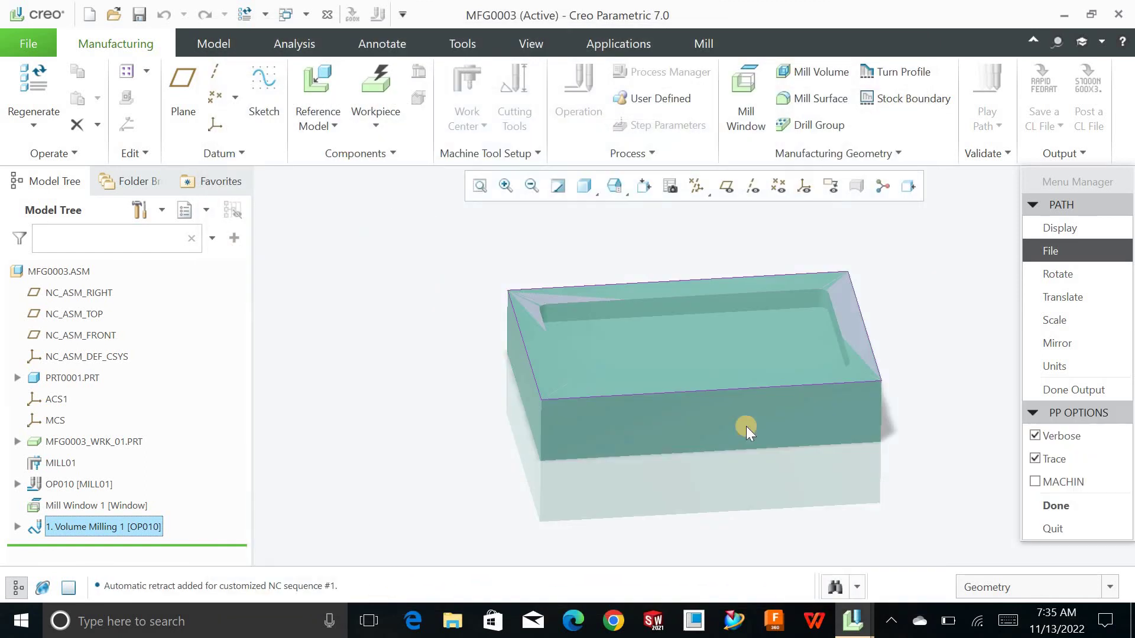
- Post-process the tool path with the Verbose and Trace options using the UNCX01.P12 post-processor
{"action": "left_click", "coordinate": [1072, 512]}
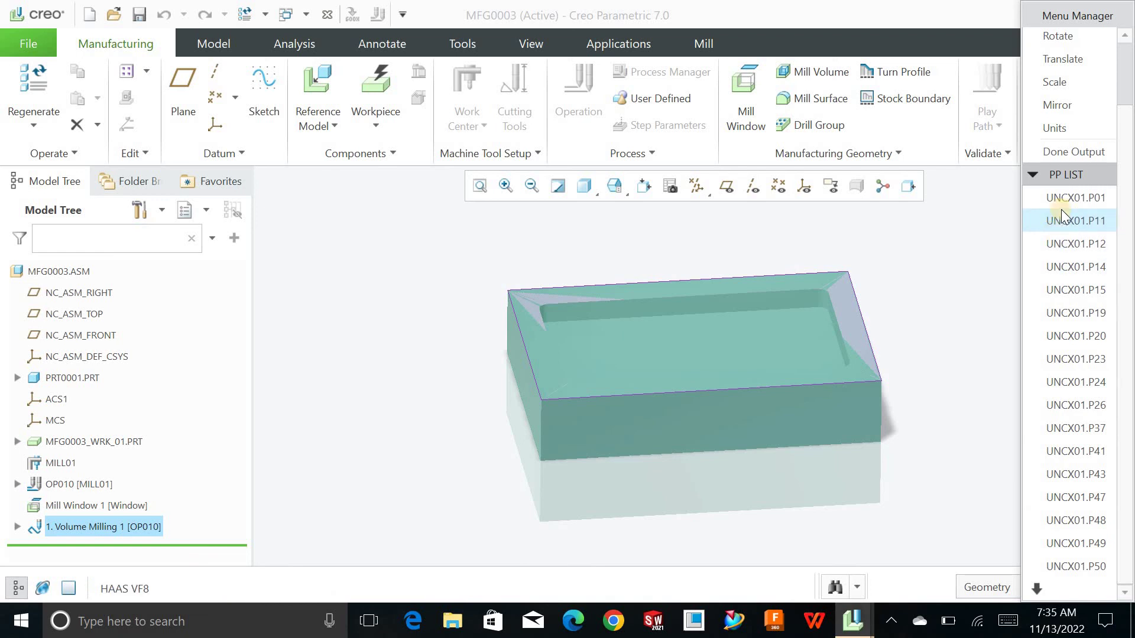
{"action": "left_click", "coordinate": [1069, 245]}
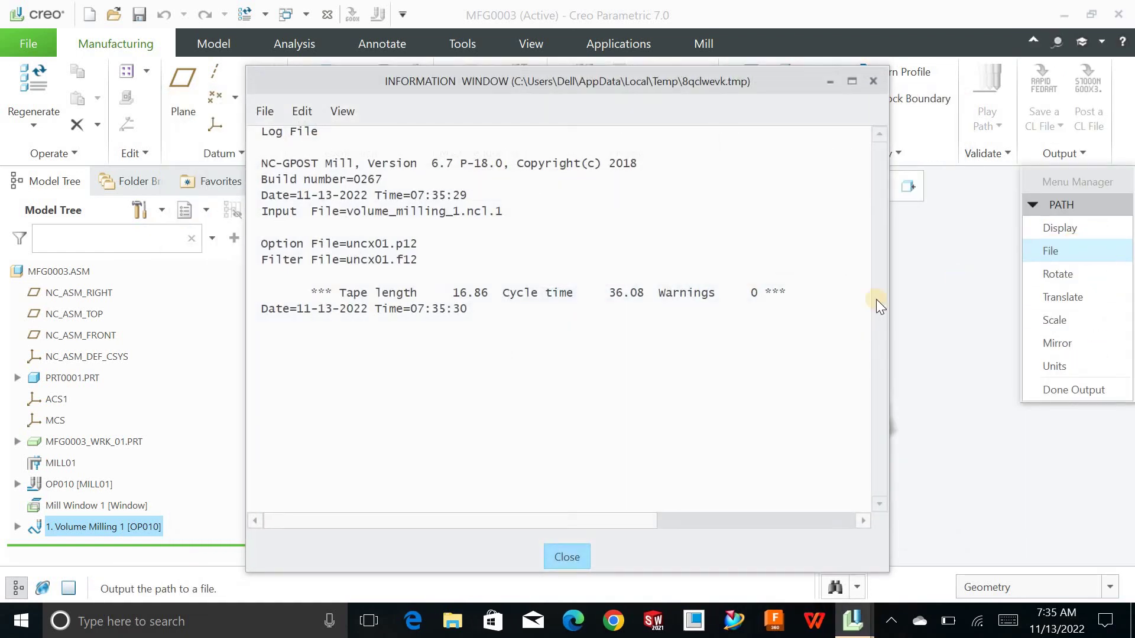
{"action": "left_click_drag", "start_coordinate": [442, 81], "coordinate": [417, 57]}
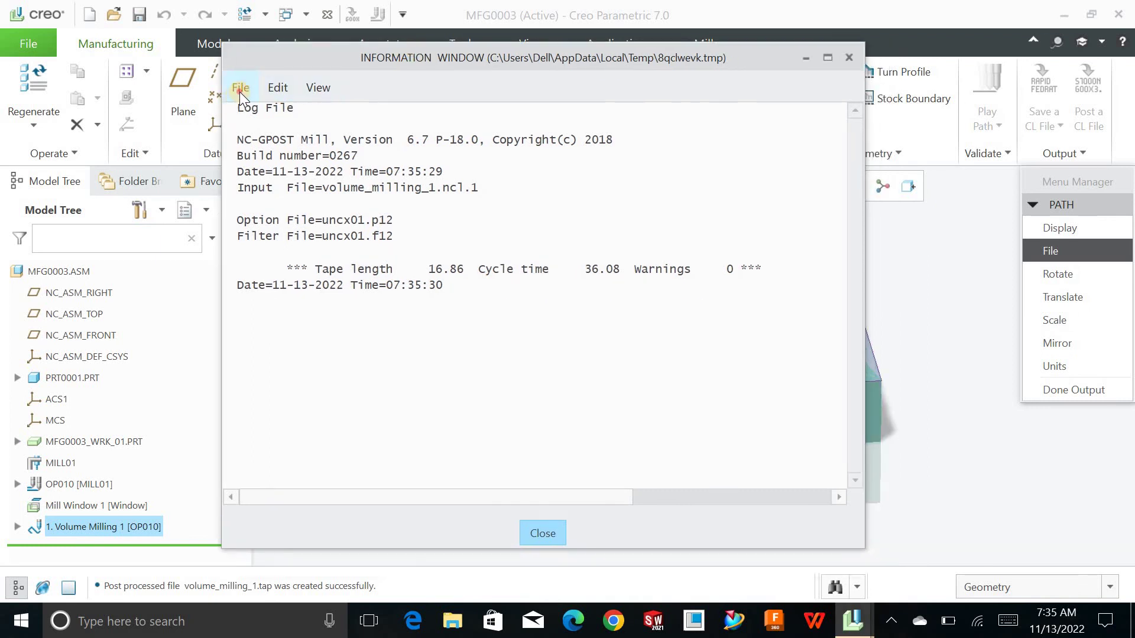
- Save the post-processor log shown in the information window
{"action": "left_click", "coordinate": [240, 91]}
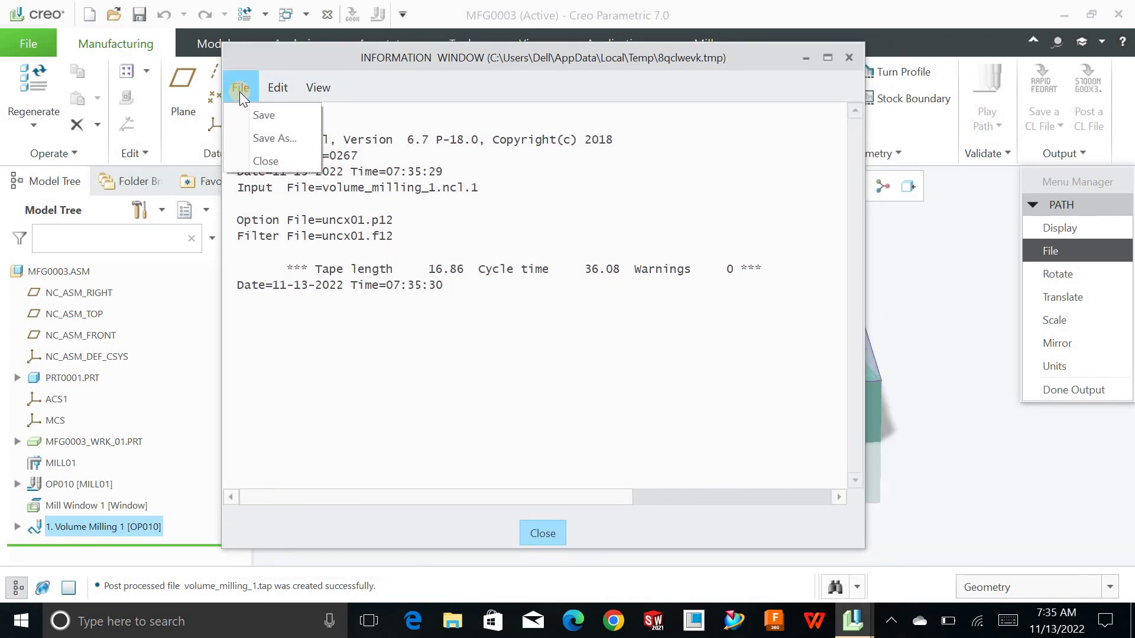
{"action": "left_click", "coordinate": [468, 329]}
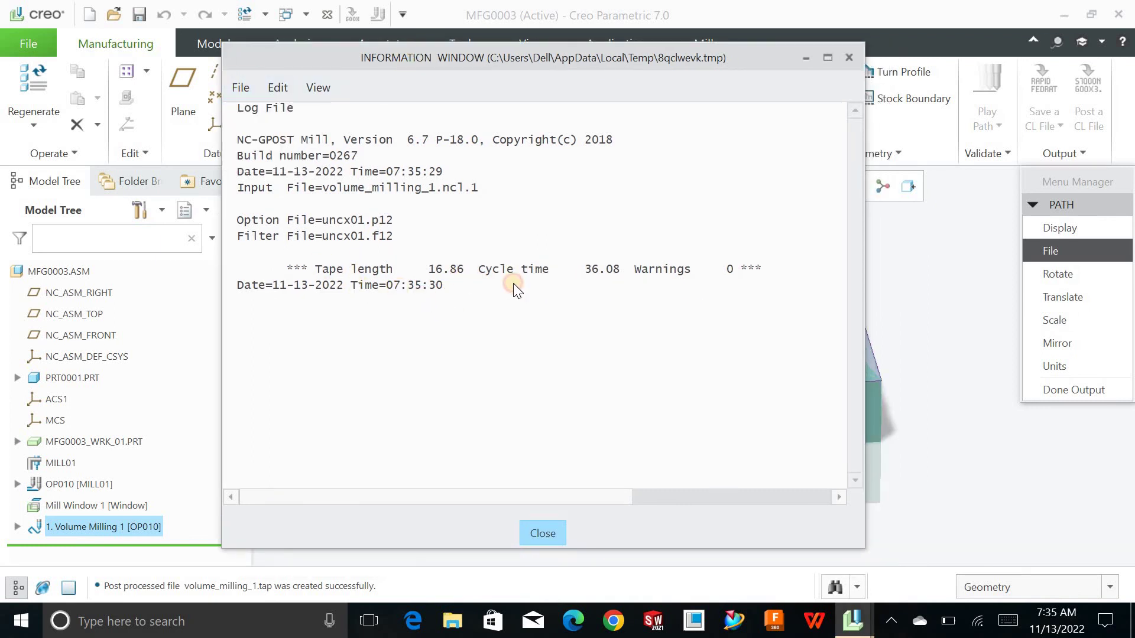
{"action": "left_click", "coordinate": [241, 87]}
{"action": "left_click", "coordinate": [262, 119]}
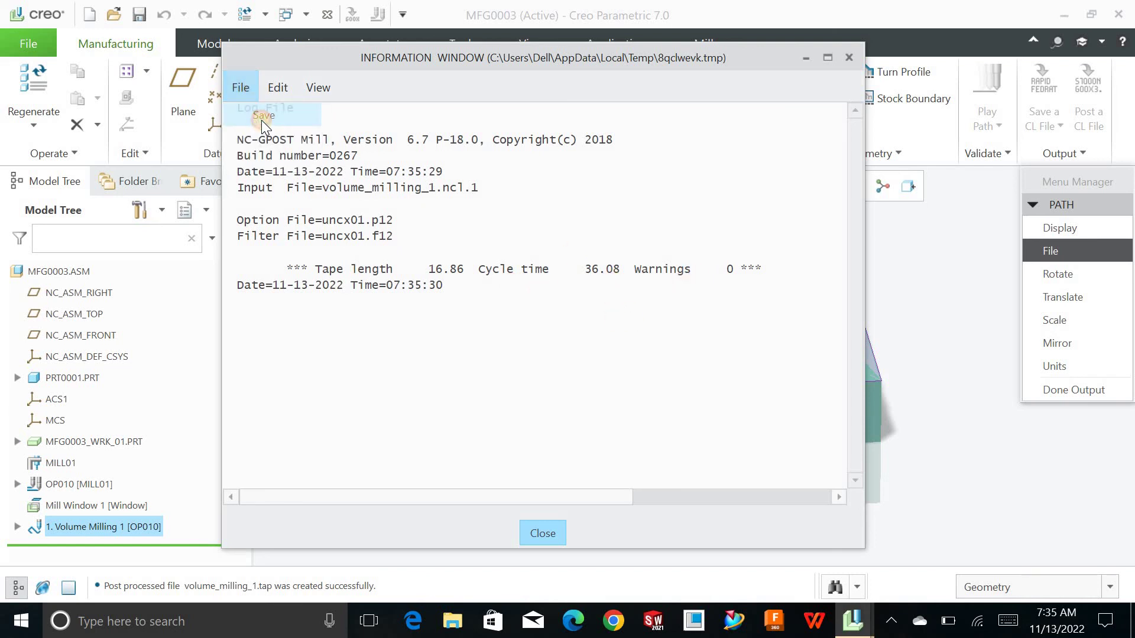
- Save a copy of the post-processor log on the Desktop as 8qclwevk.tmp, then close the log and finish the path output
{"action": "left_click", "coordinate": [247, 86]}
{"action": "left_click", "coordinate": [264, 137]}
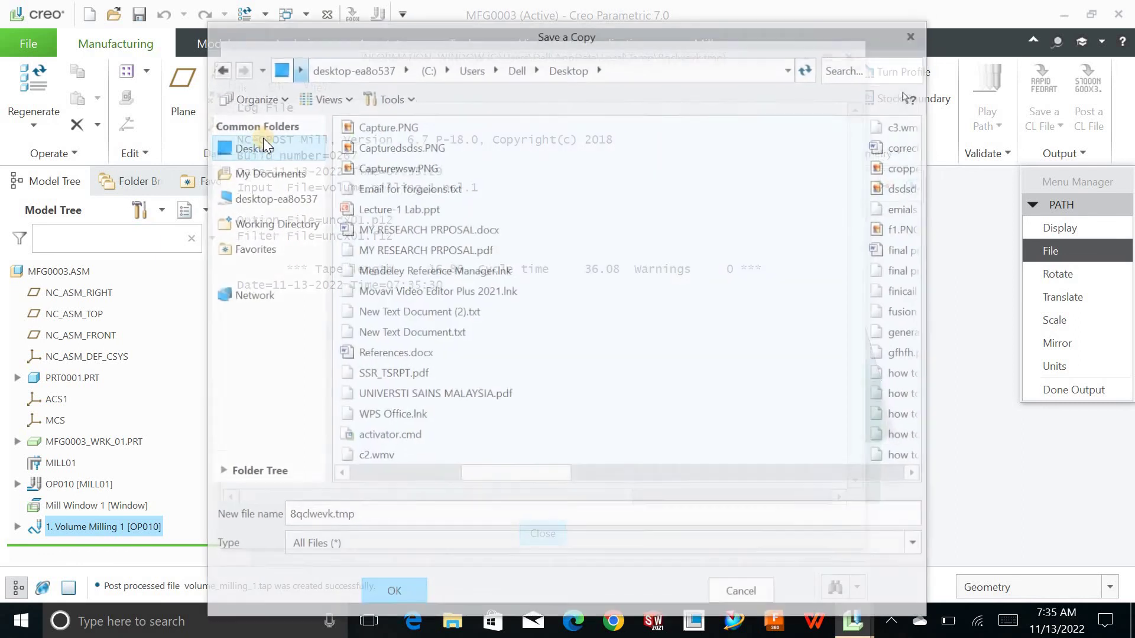
{"action": "left_click", "coordinate": [404, 595]}
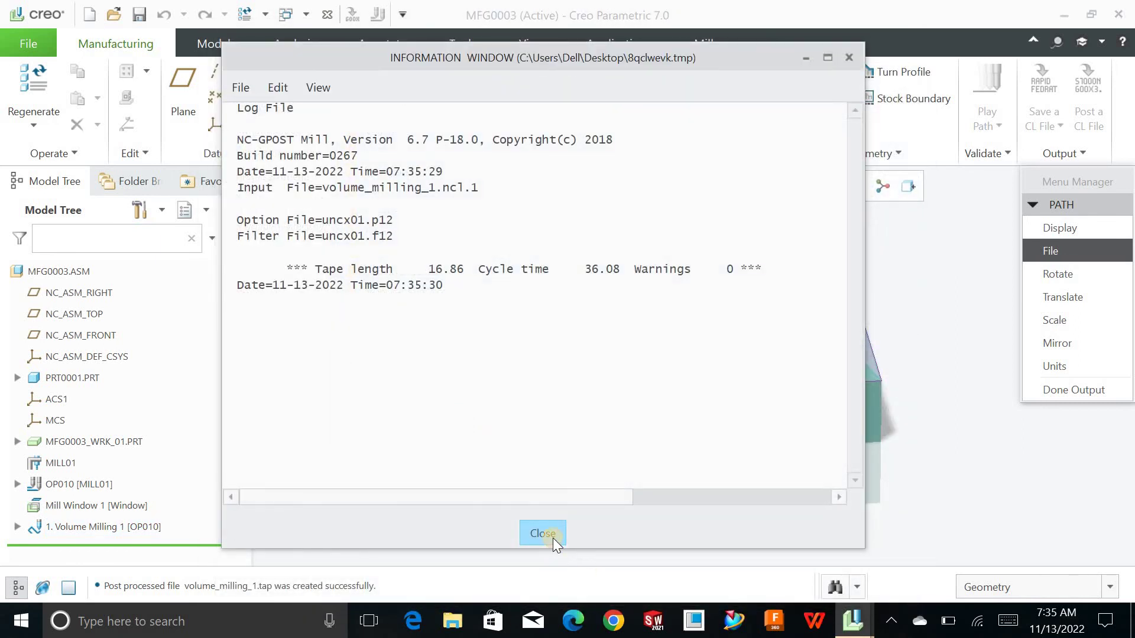
{"action": "left_click", "coordinate": [552, 537]}
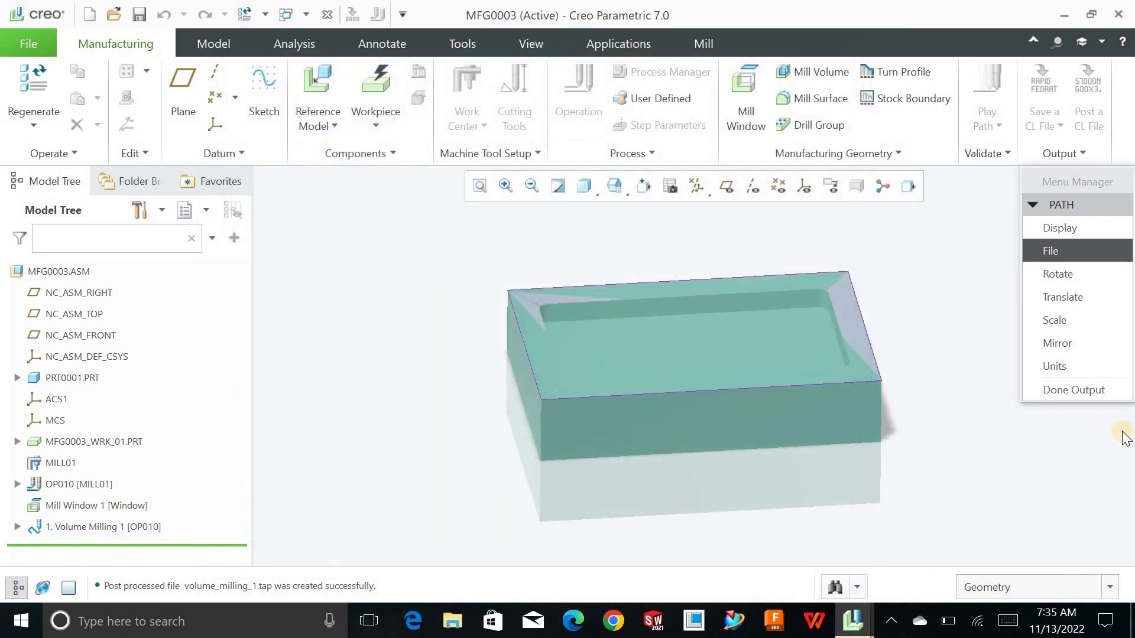
{"action": "left_click", "coordinate": [1087, 392]}
- Switch to the Desktop and check the listing and settings text files generated for volume_milling_1
{"action": "left_click", "coordinate": [1064, 22]}
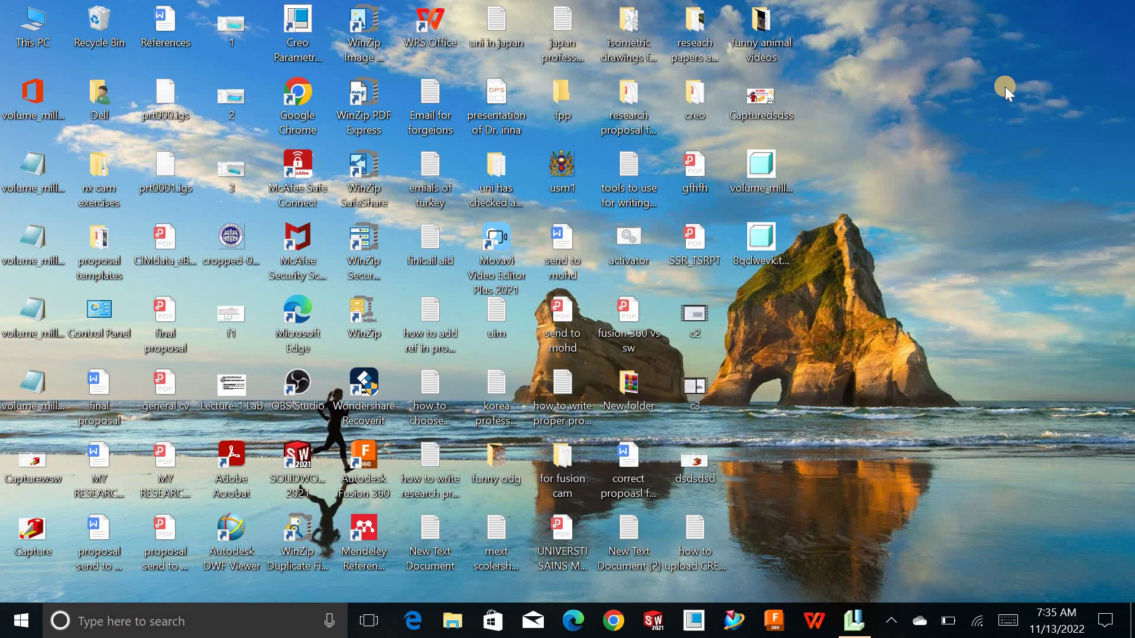
{"action": "double_click", "coordinate": [722, 108]}
{"action": "left_click", "coordinate": [924, 144]}
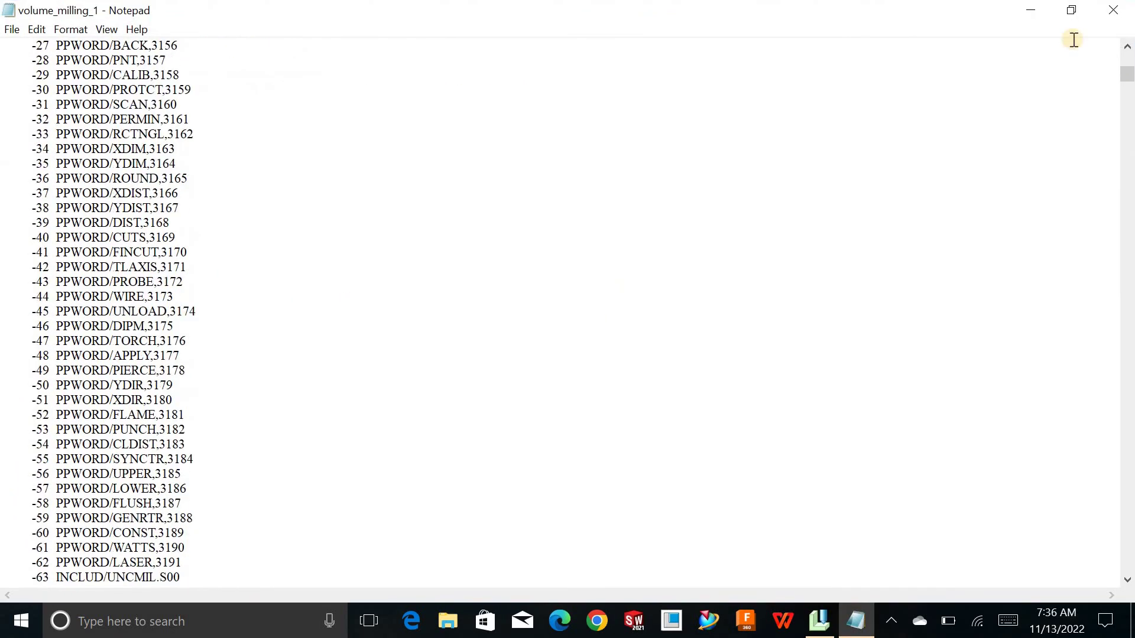
{"action": "key", "text": "super+d"}
{"action": "double_click", "coordinate": [30, 239]}
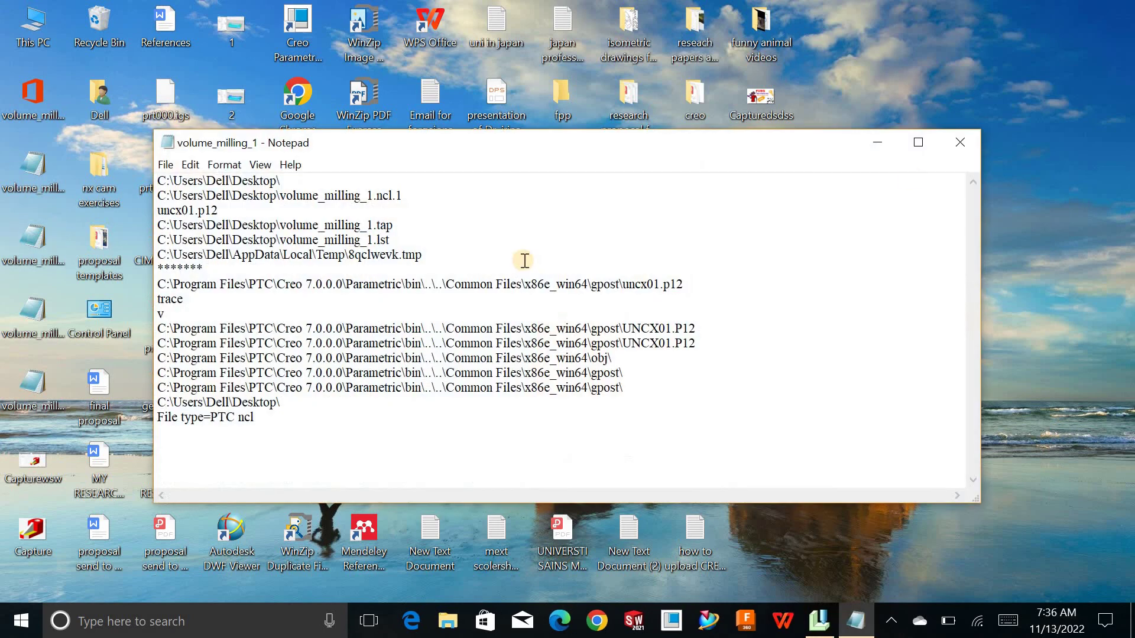
{"action": "left_click", "coordinate": [959, 144]}
- Open the volume_milling_1 TAP file from the Desktop and check the opening blocks of its G-code
{"action": "double_click", "coordinate": [30, 331]}
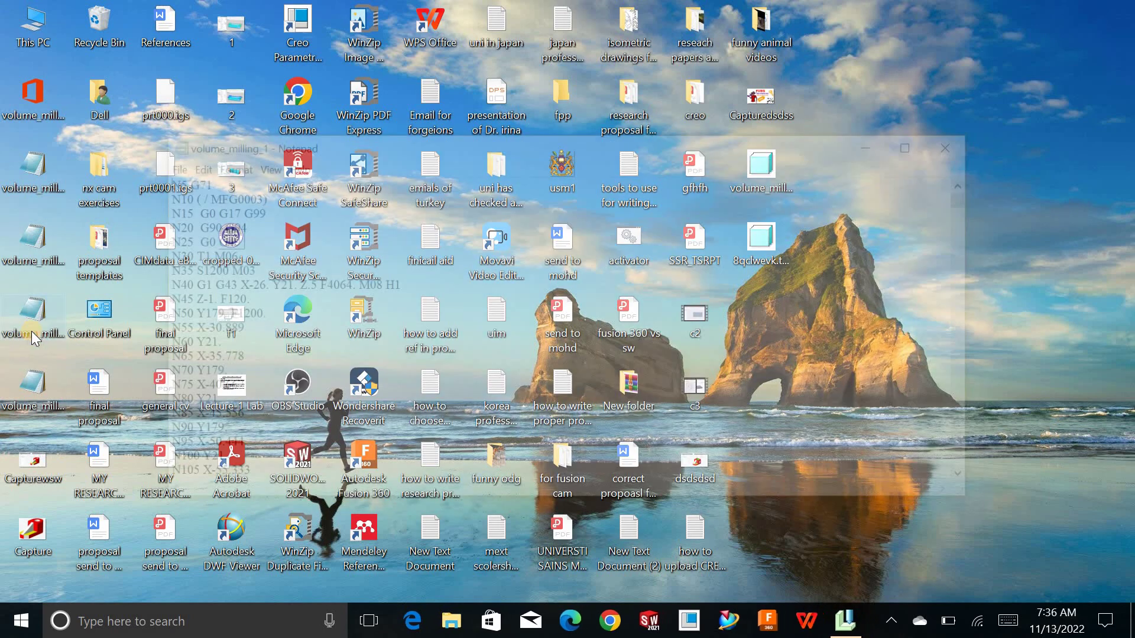
{"action": "left_click", "coordinate": [918, 142]}
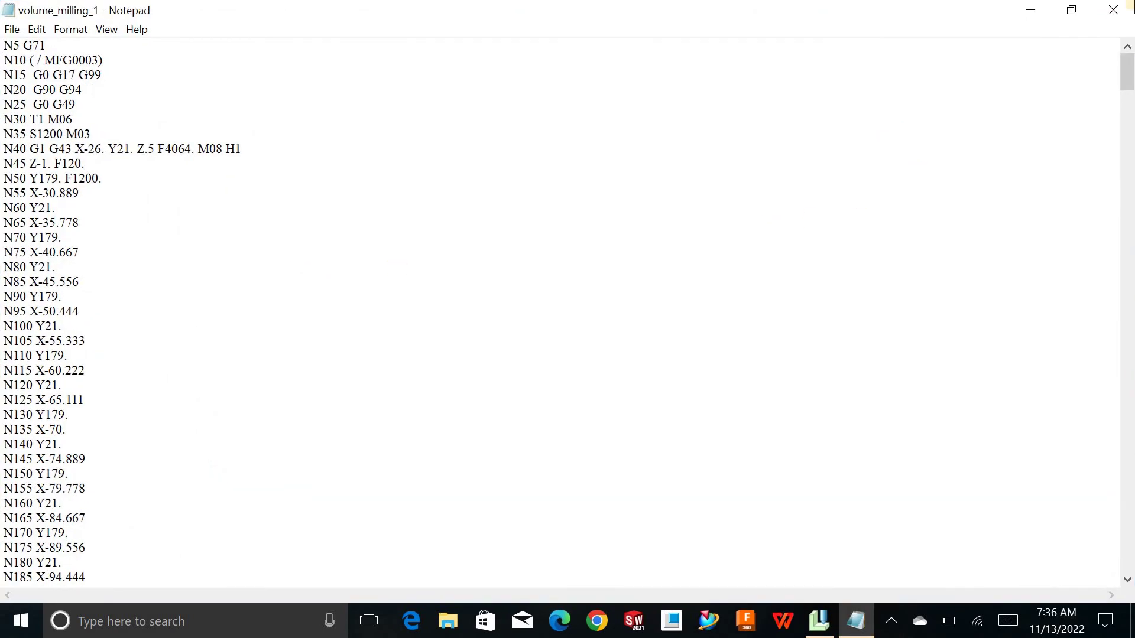
{"action": "key", "text": "super+d"}
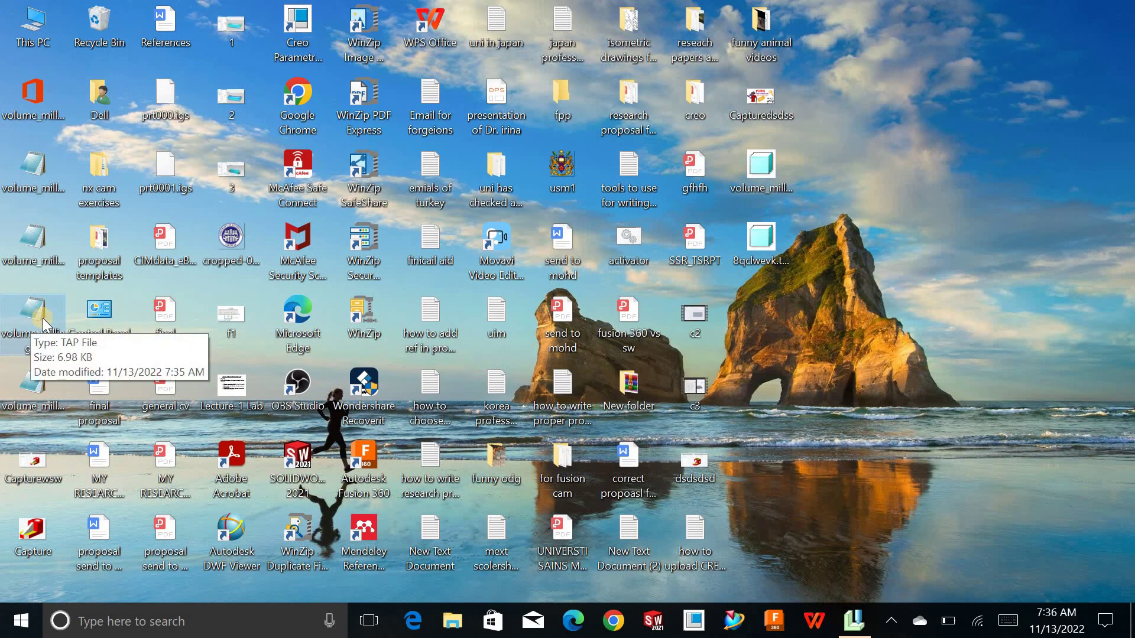
{"action": "double_click", "coordinate": [30, 329]}
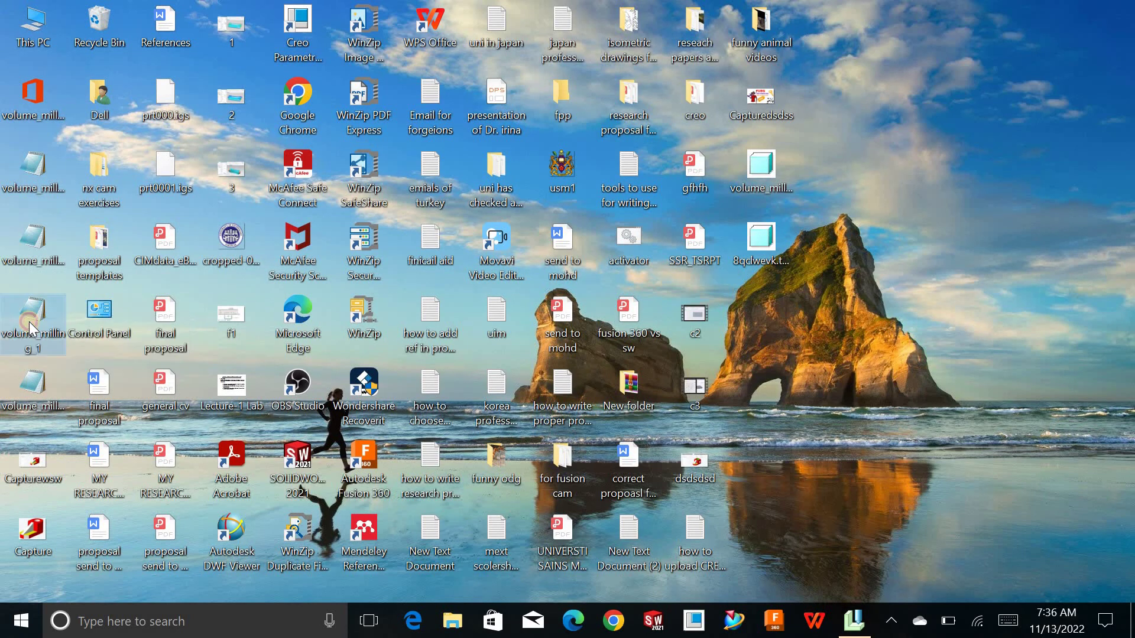
{"action": "left_click", "coordinate": [958, 154]}
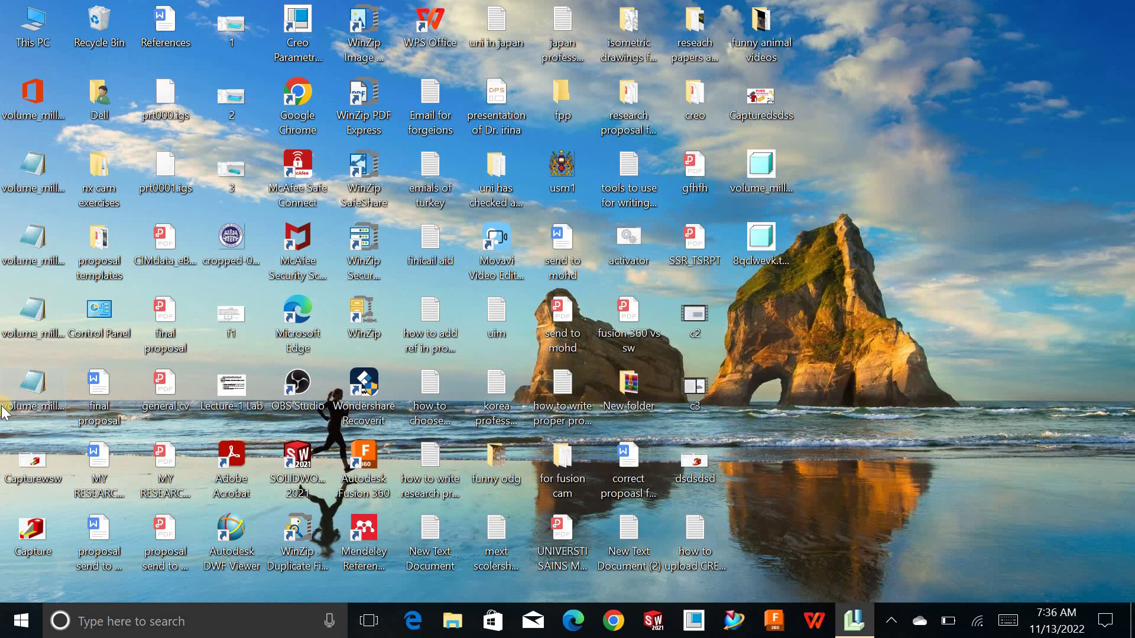
- Examine the complete G-code program in the volume_milling_1 TAP file through to its last line, and close the file
{"action": "double_click", "coordinate": [41, 334]}
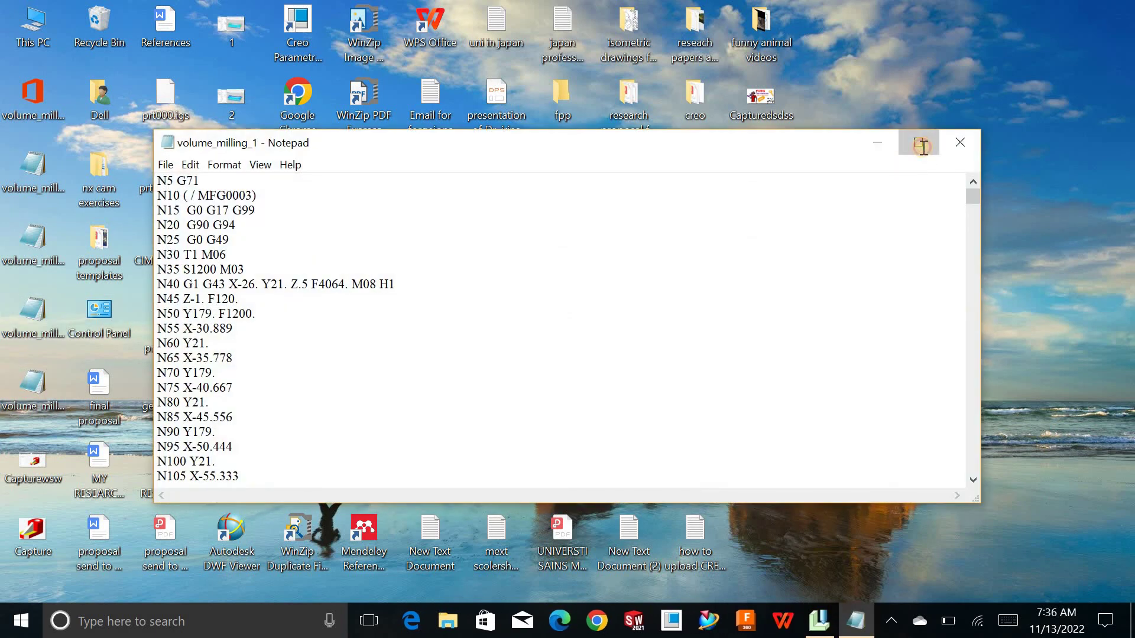
{"action": "left_click", "coordinate": [919, 143]}
{"action": "scroll", "coordinate": [568, 277], "scroll_direction": "down", "scroll_amount": 20}
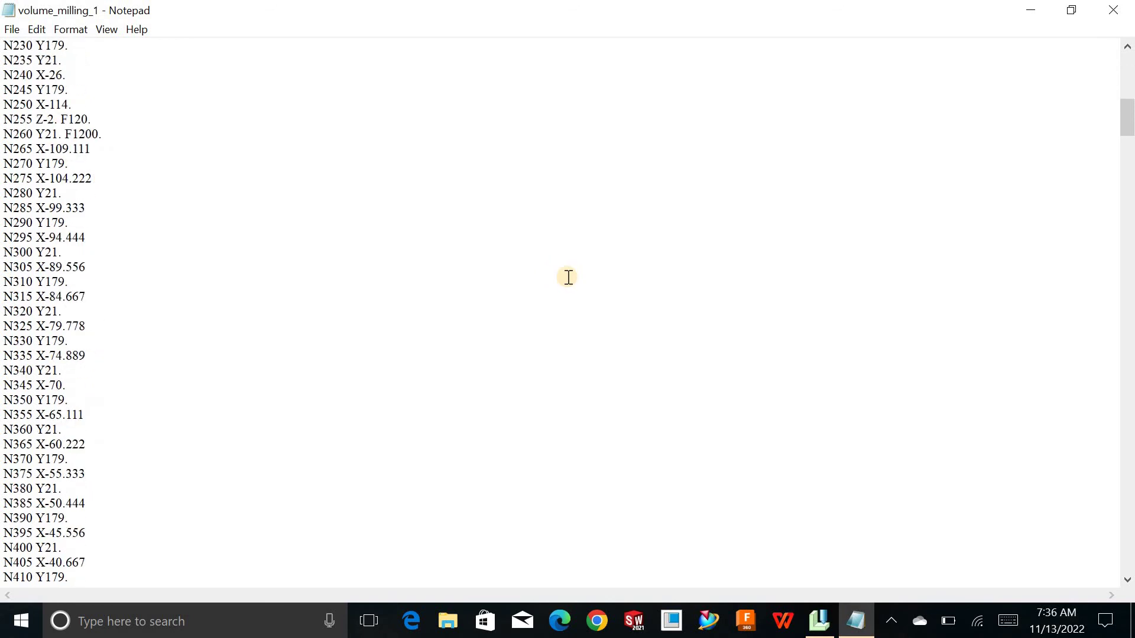
{"action": "scroll", "coordinate": [568, 277], "scroll_direction": "down", "scroll_amount": 20}
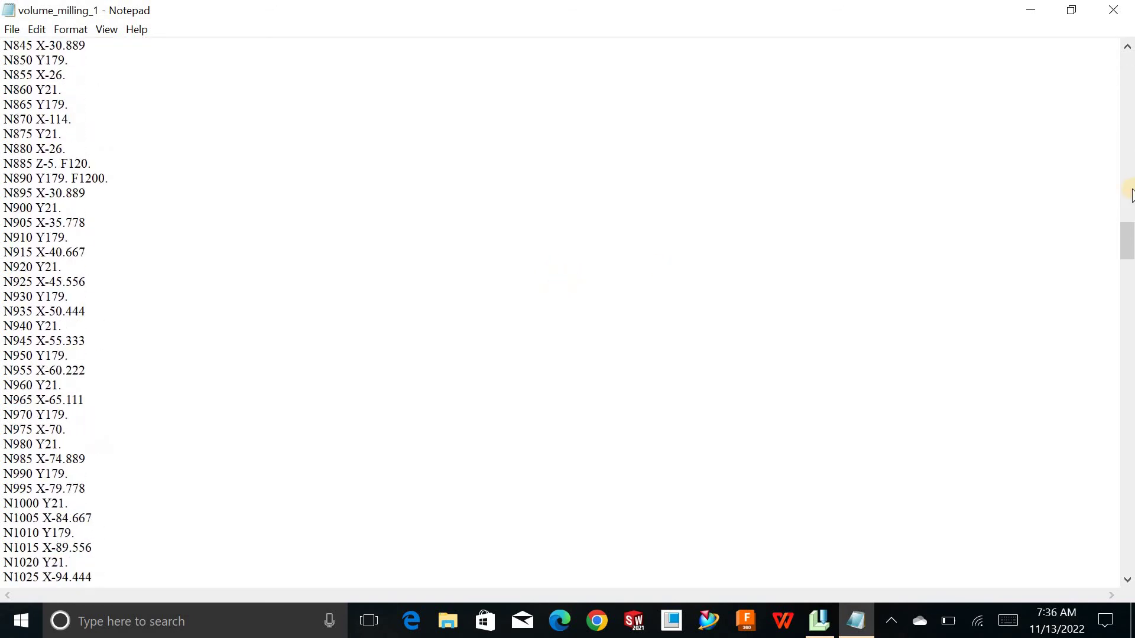
{"action": "left_click_drag", "start_coordinate": [1125, 251], "coordinate": [1125, 289]}
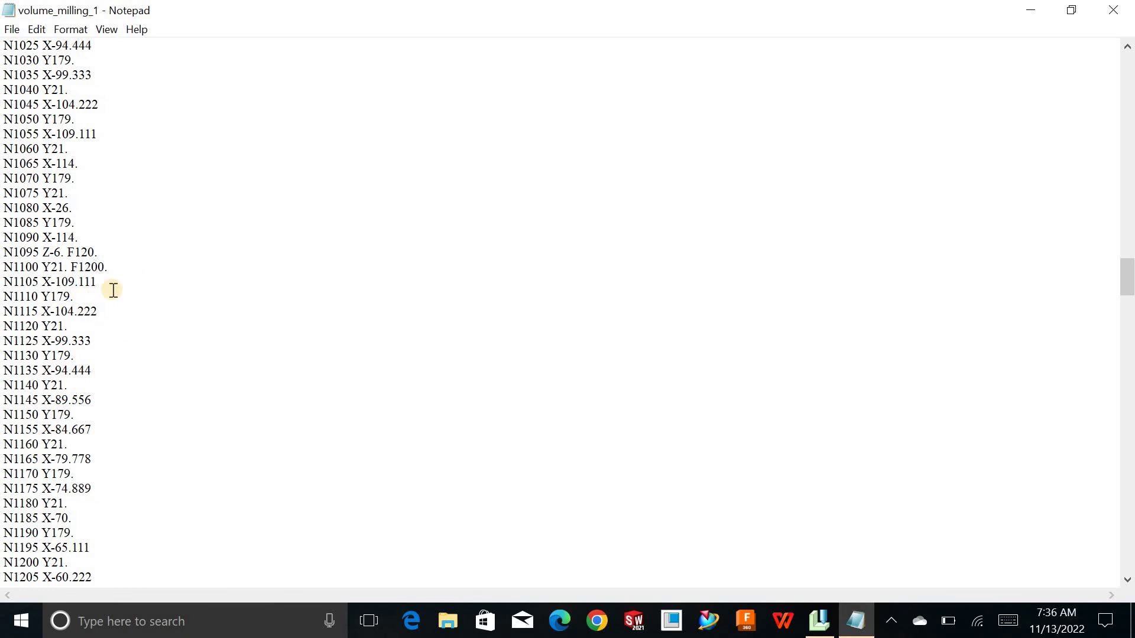
{"action": "scroll", "coordinate": [165, 314], "scroll_direction": "down", "scroll_amount": 20}
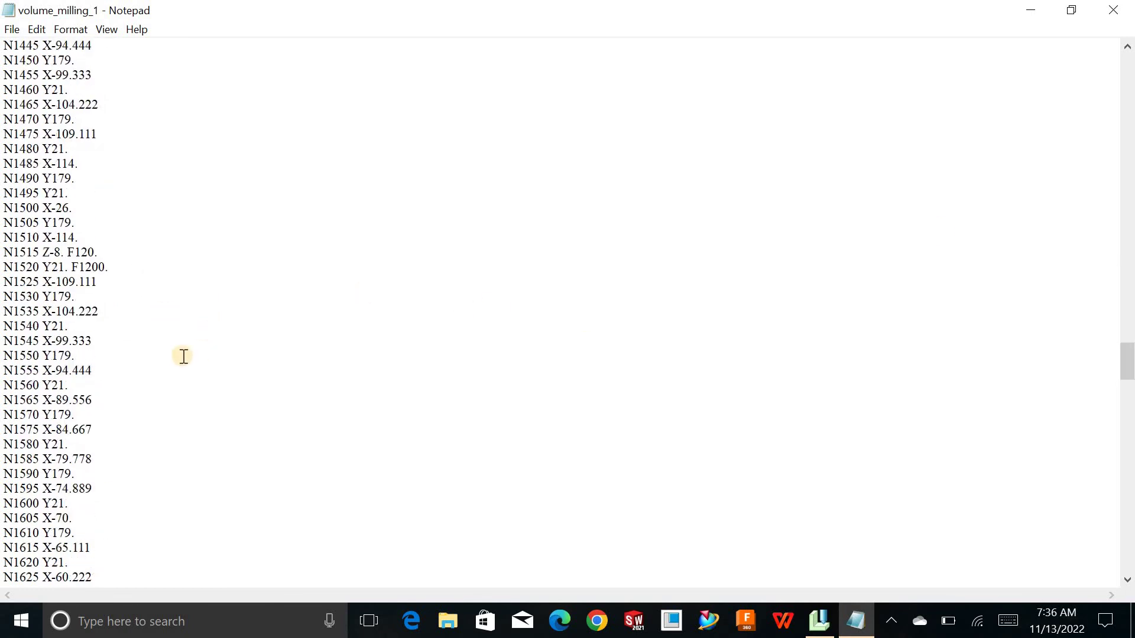
{"action": "scroll", "coordinate": [296, 402], "scroll_direction": "down", "scroll_amount": 18}
{"action": "left_click_drag", "start_coordinate": [1123, 413], "coordinate": [1123, 574]}
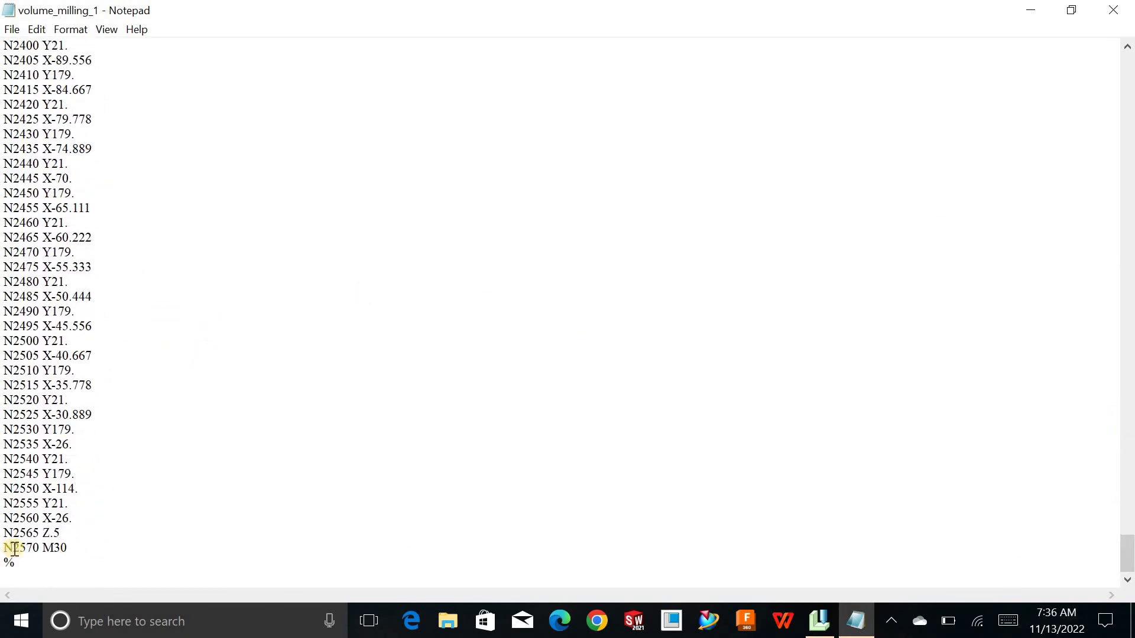
{"action": "left_click", "coordinate": [140, 538]}
{"action": "left_click", "coordinate": [1113, 10]}
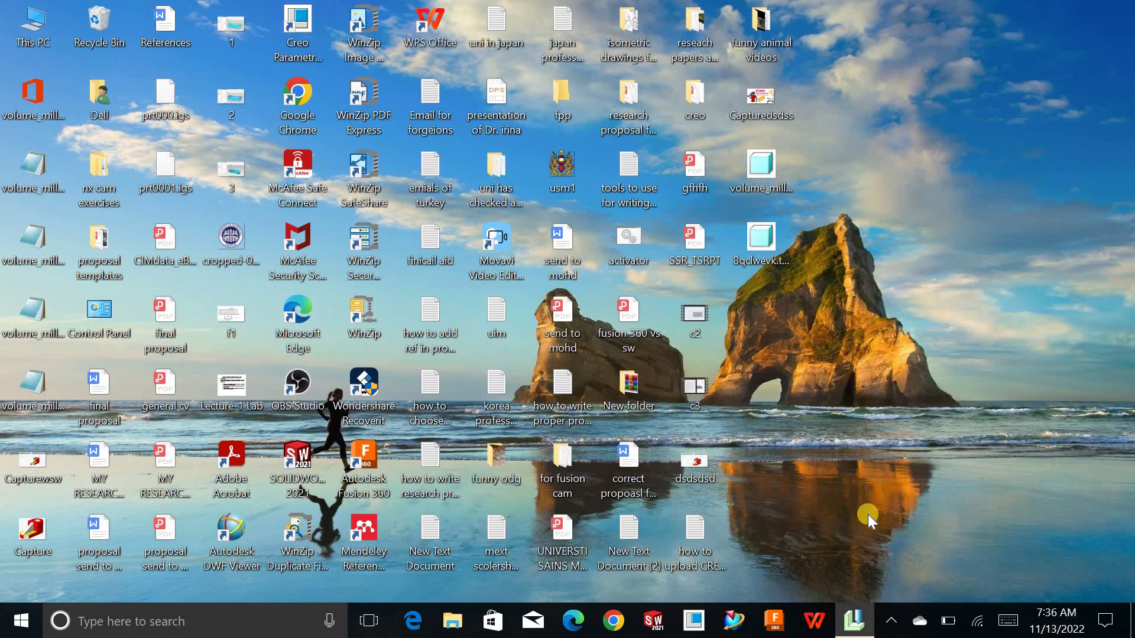
- Switch back to Creo Parametric and inspect the pocketed block from several angles
{"action": "left_click", "coordinate": [854, 620]}
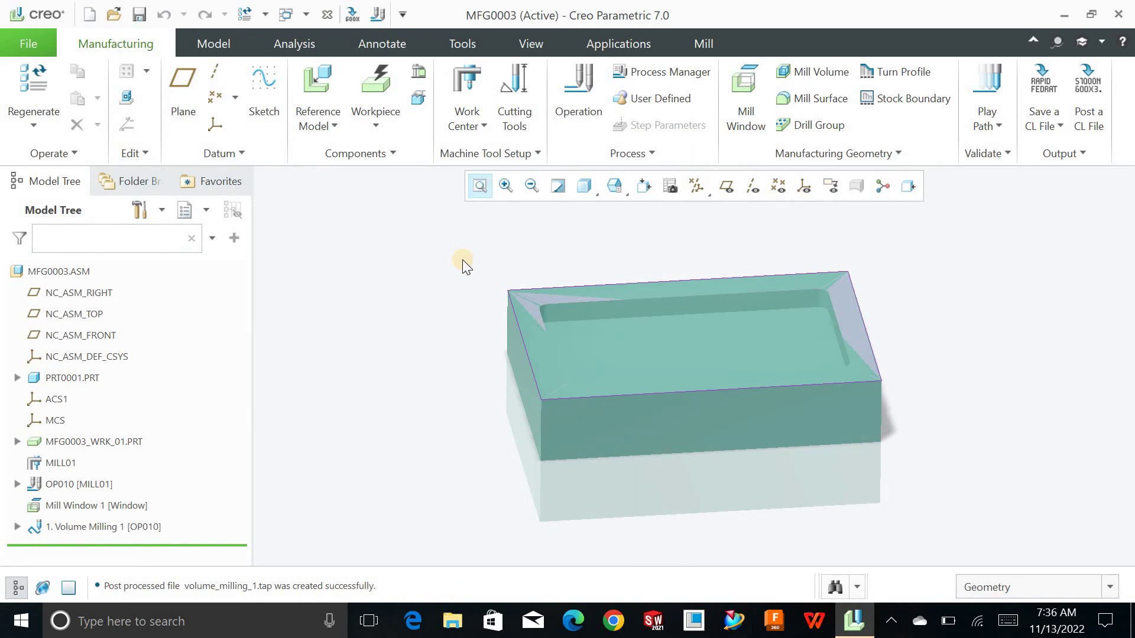
{"action": "middle_click_drag", "start_coordinate": [464, 260], "coordinate": [488, 177]}
{"action": "middle_click_drag", "start_coordinate": [476, 237], "coordinate": [477, 204]}
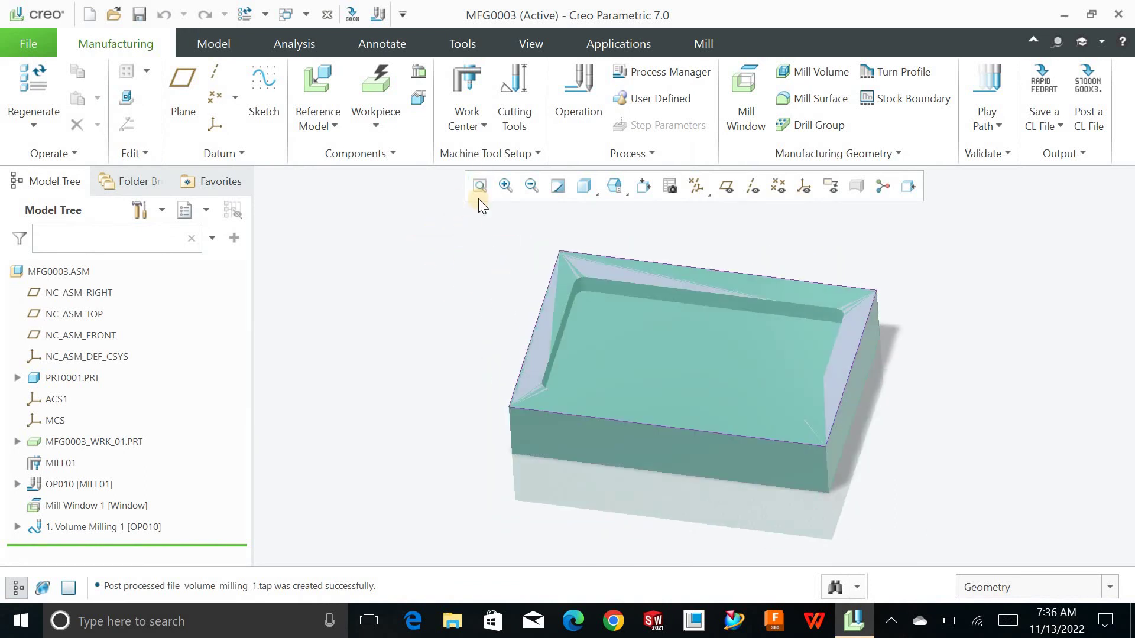
{"action": "middle_click_drag", "start_coordinate": [471, 246], "coordinate": [484, 216]}
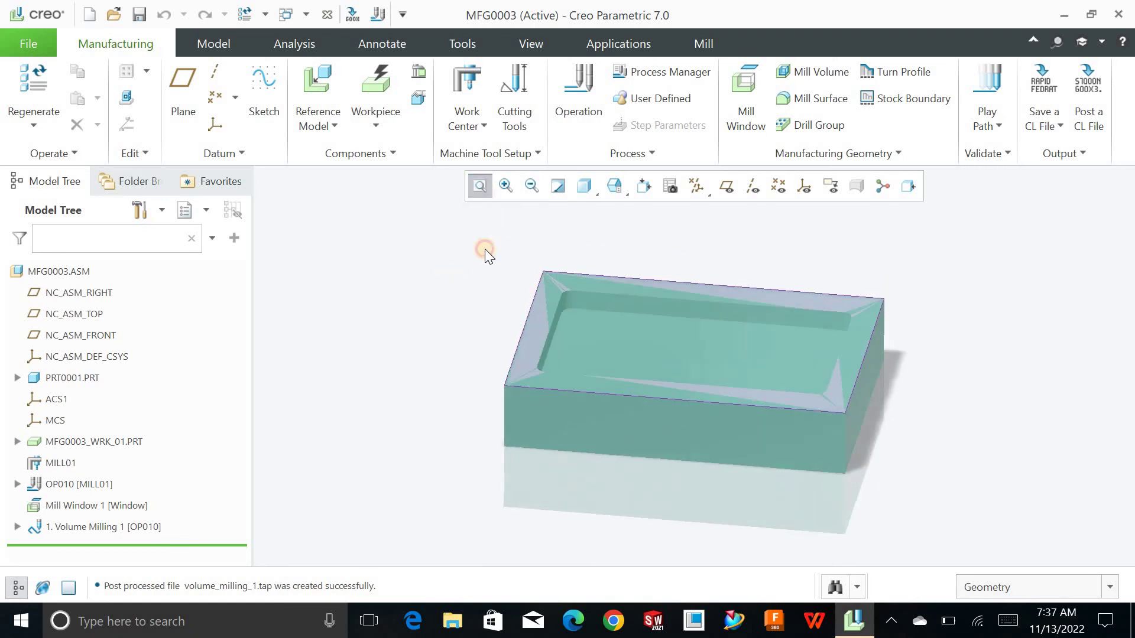
{"action": "middle_click_drag", "start_coordinate": [485, 254], "coordinate": [486, 253]}
{"action": "left_click", "coordinate": [487, 190]}
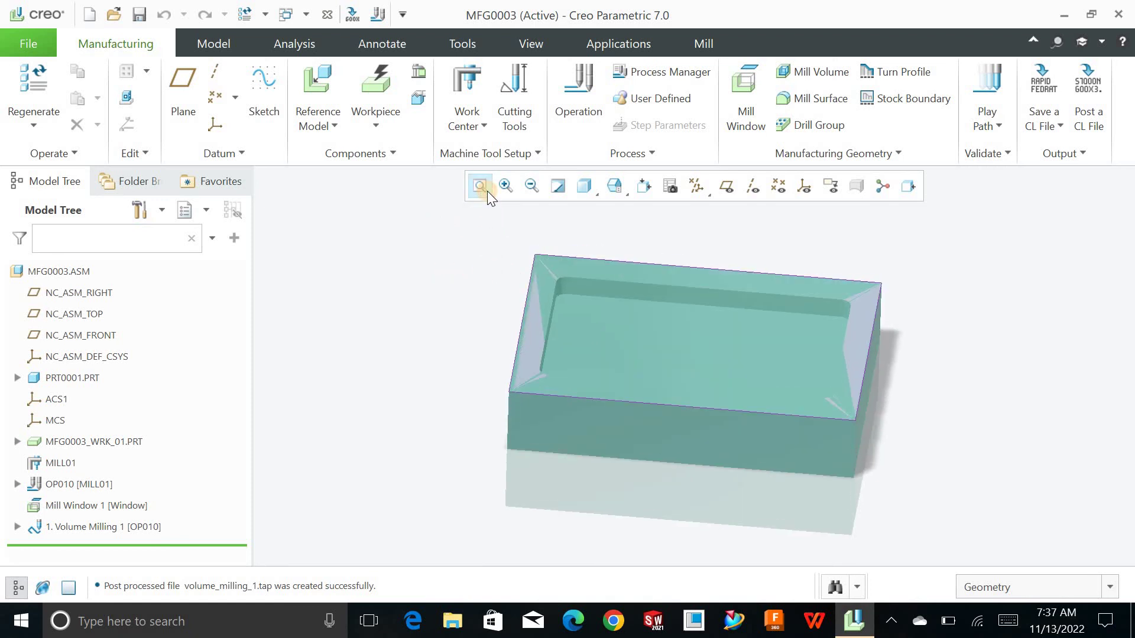